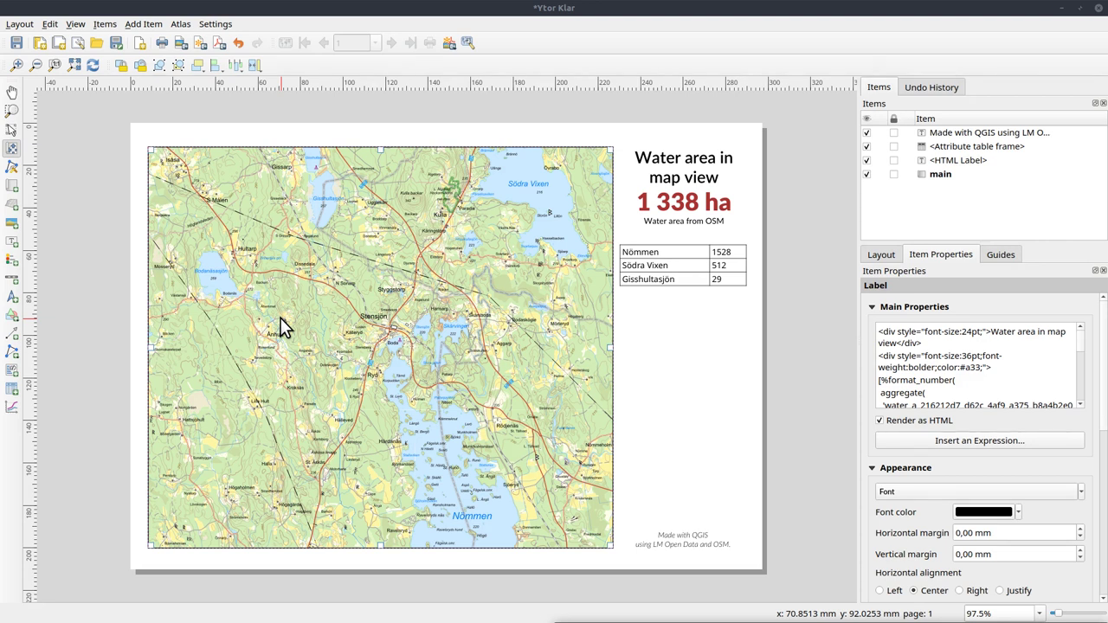
Step: Pan the Ytor Klar layout's map to reveal more lakes and update its lake table
{"action": "left_click_drag", "start_coordinate": [337, 299], "coordinate": [346, 379]}
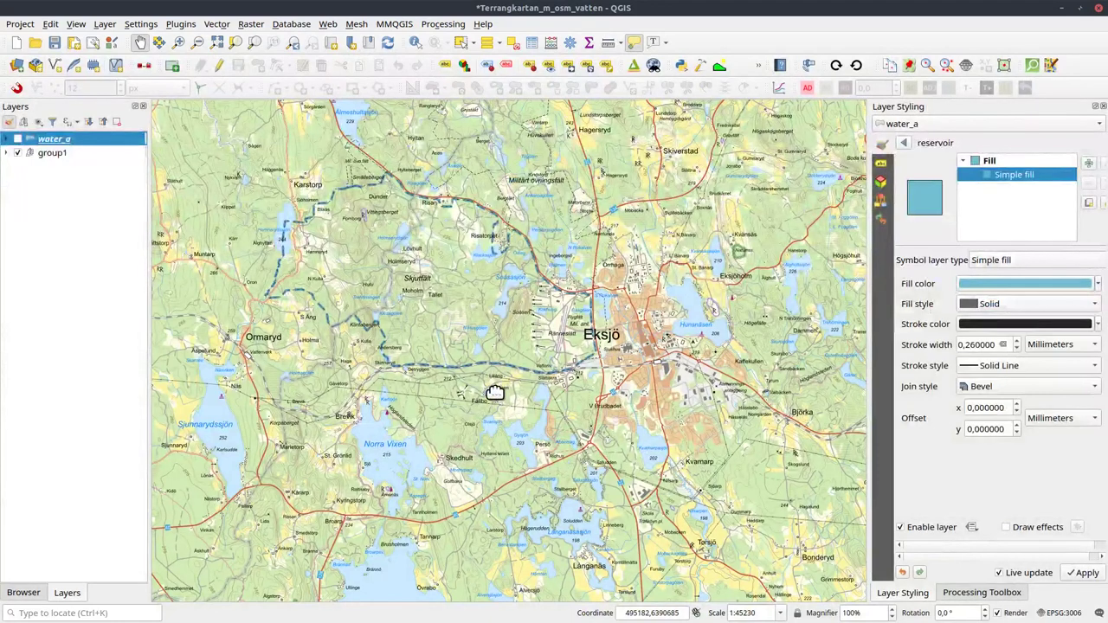
{"action": "left_click", "coordinate": [483, 25]}
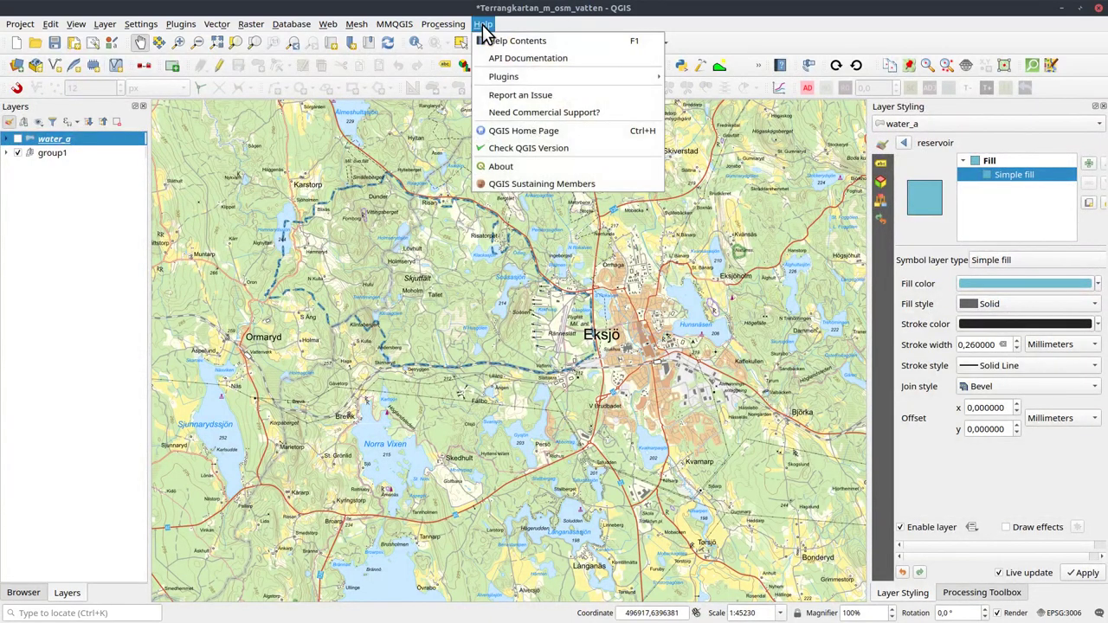
{"action": "left_click", "coordinate": [512, 169]}
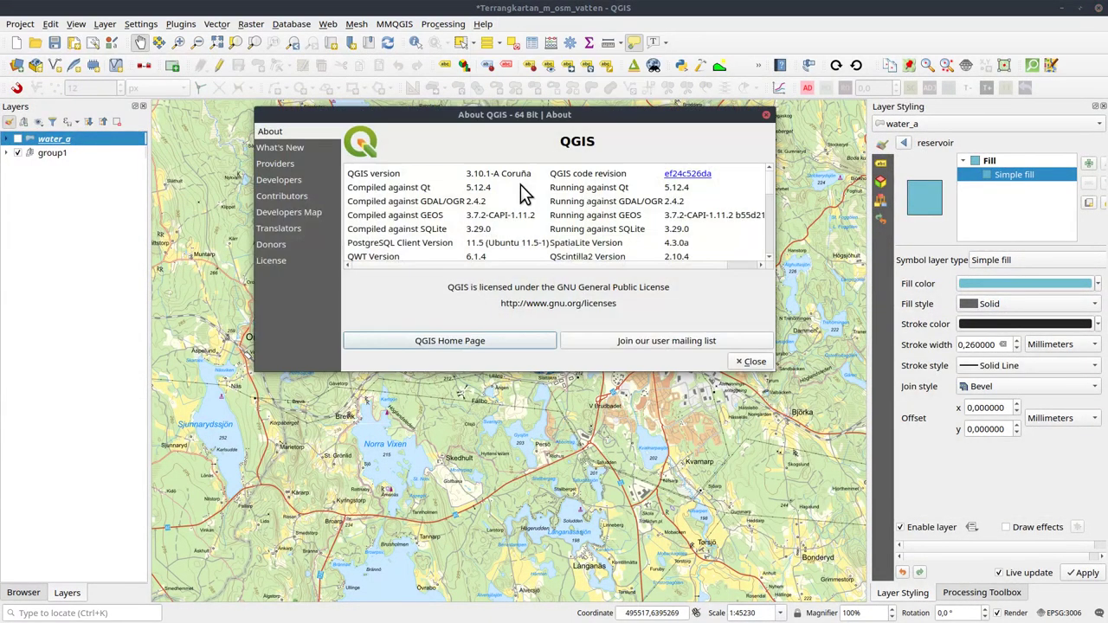
{"action": "left_click", "coordinate": [758, 362]}
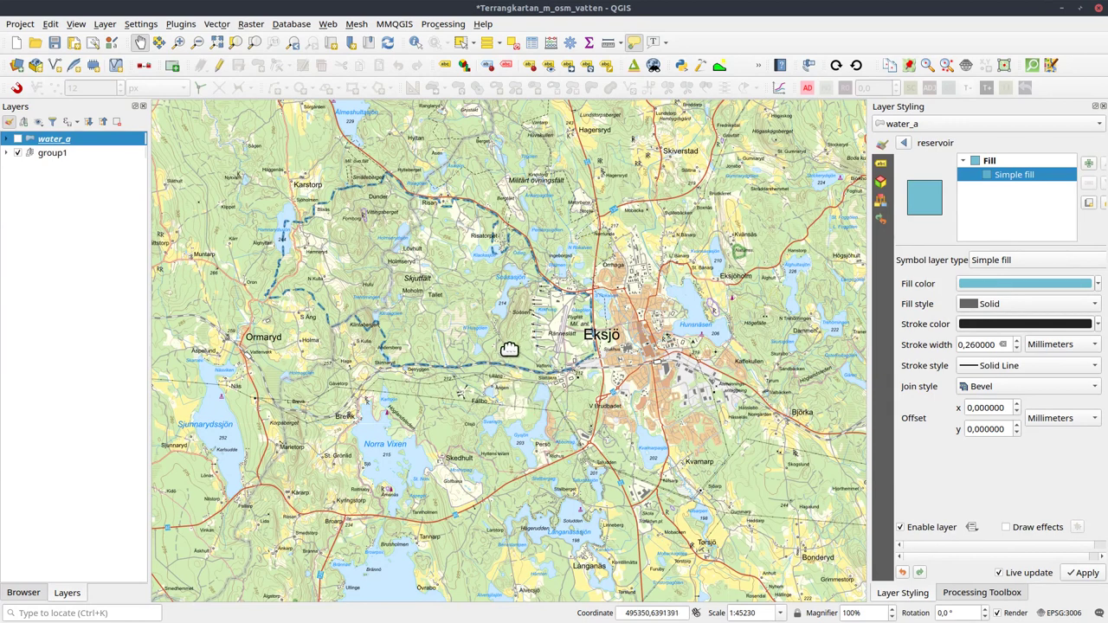
Step: Turn on the water_a lake layer, hide the group1 basemap, and pan the lake map
{"action": "left_click", "coordinate": [7, 140]}
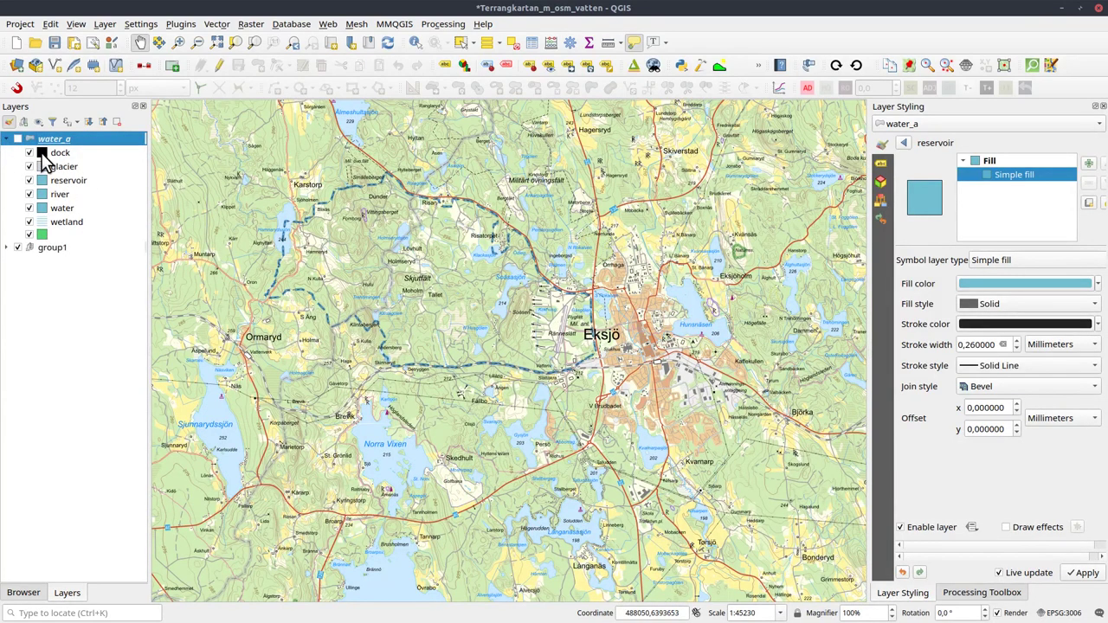
{"action": "left_click", "coordinate": [17, 139]}
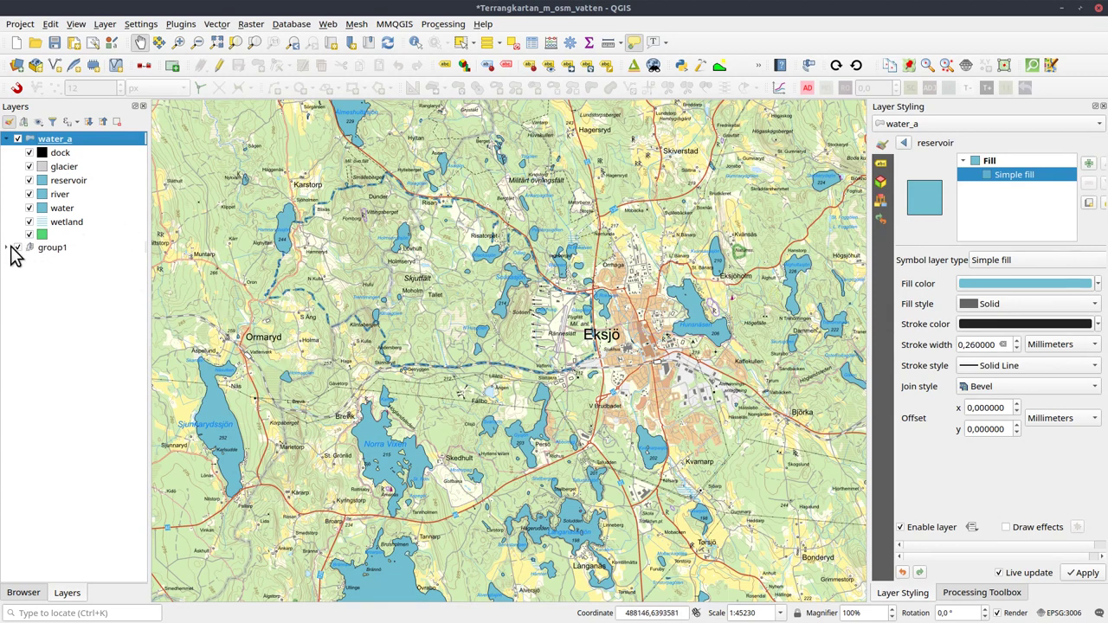
{"action": "left_click", "coordinate": [17, 247]}
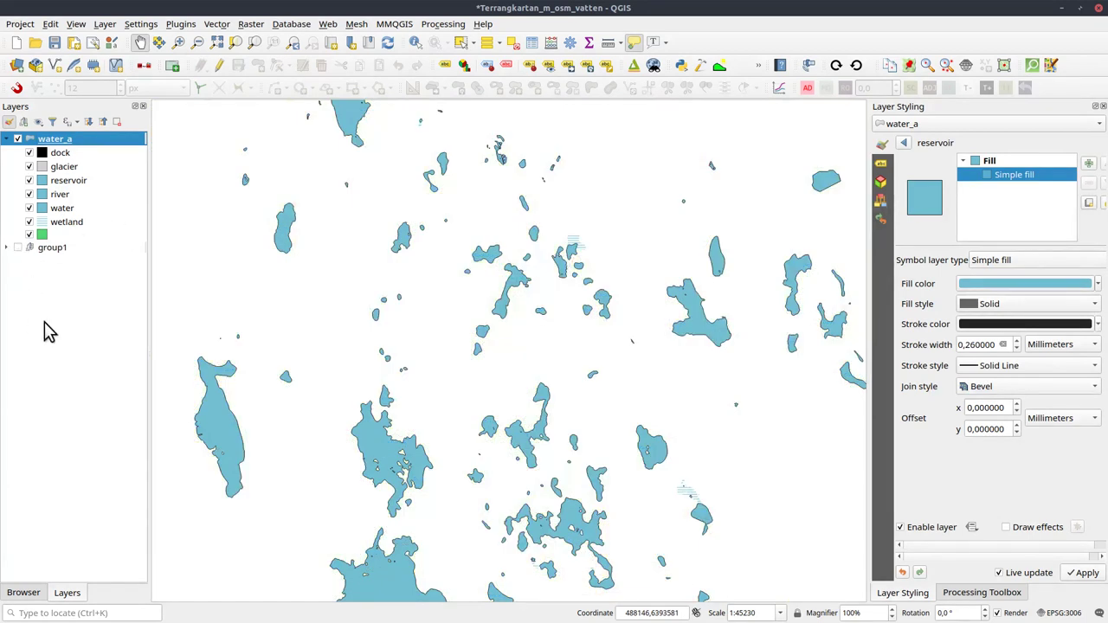
{"action": "left_click_drag", "start_coordinate": [446, 425], "coordinate": [442, 396]}
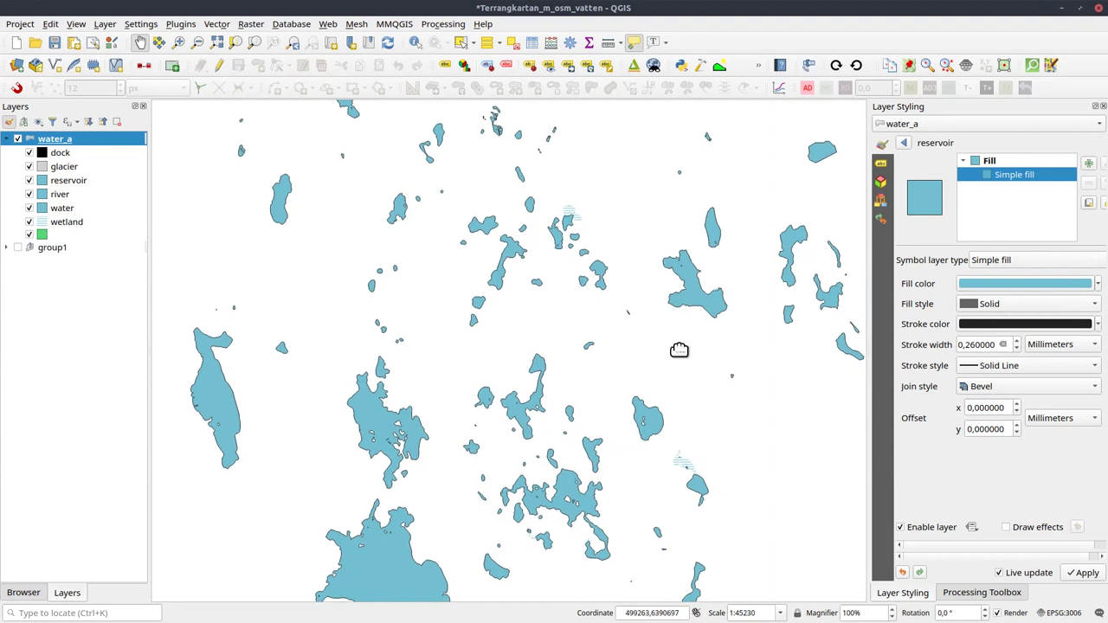
{"action": "left_click_drag", "start_coordinate": [519, 398], "coordinate": [529, 395]}
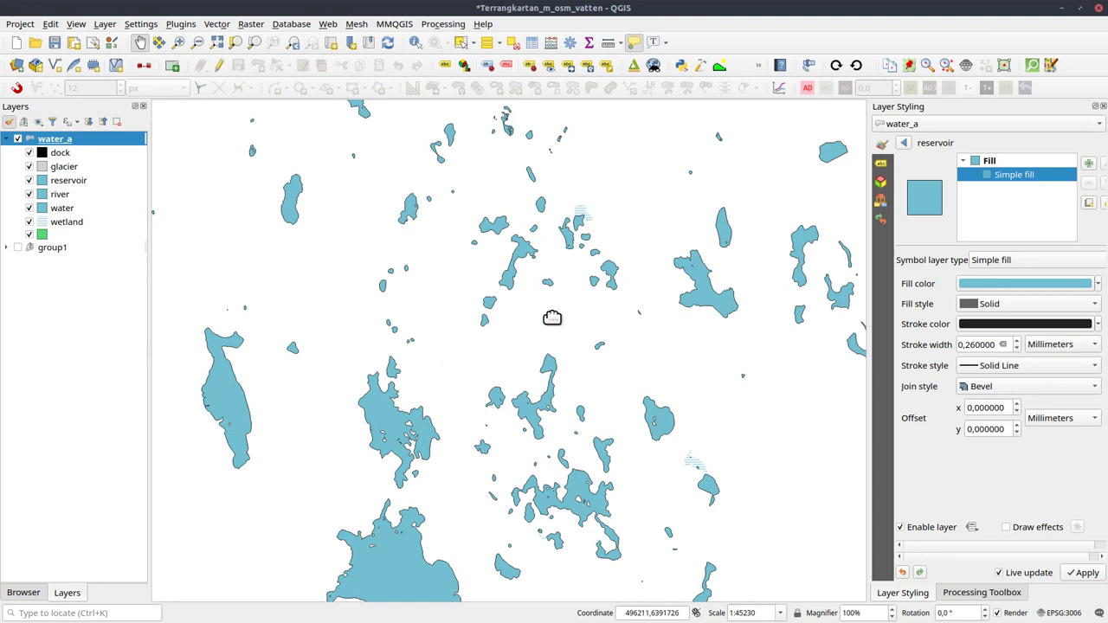
{"action": "left_click_drag", "start_coordinate": [552, 321], "coordinate": [542, 329]}
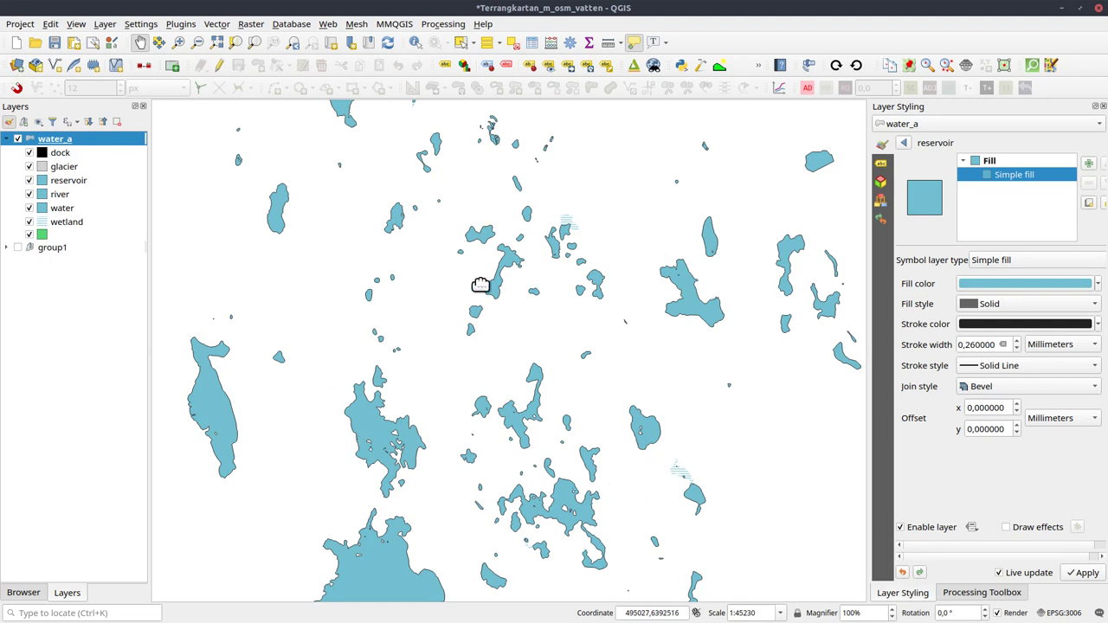
Step: Create print layout Layout 1 and draw a lake map frame across most of the page
{"action": "key", "text": "ctrl+p"}
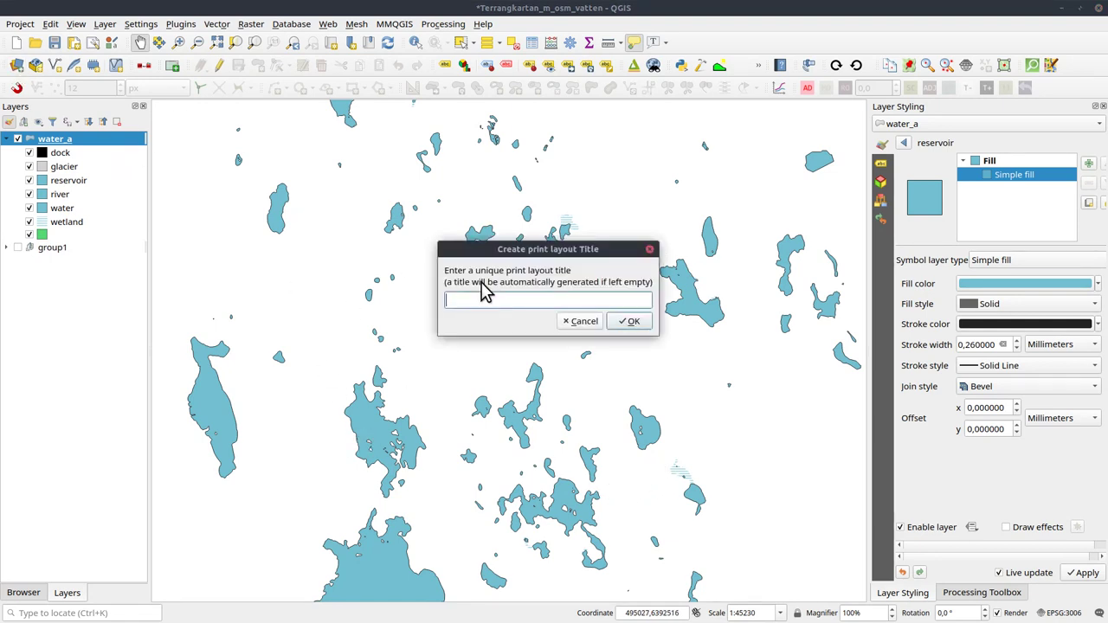
{"action": "key", "text": "Return"}
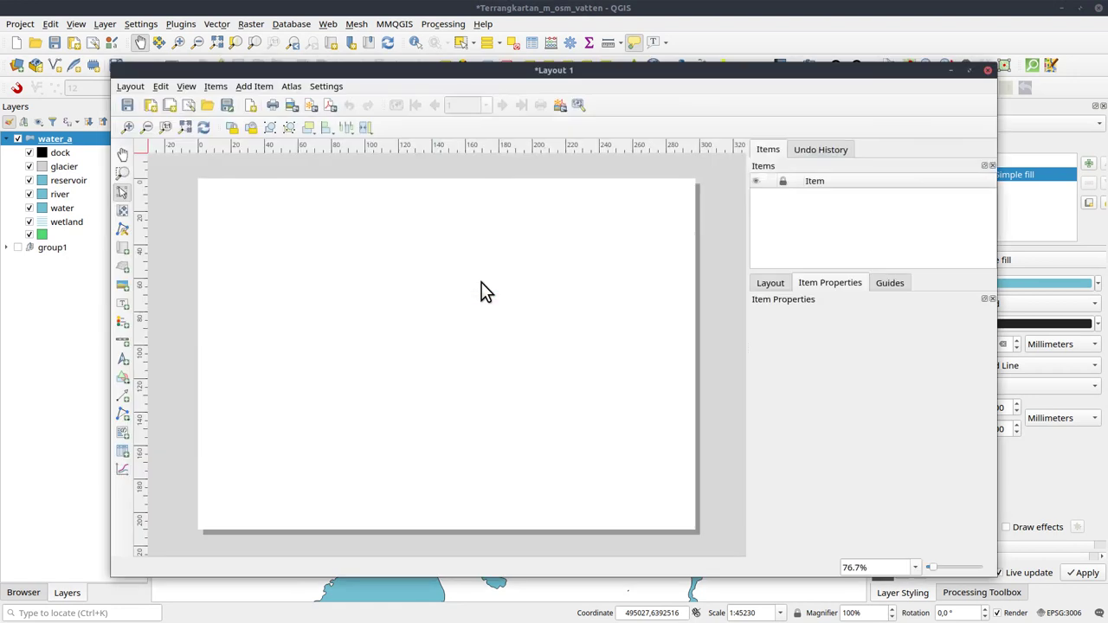
{"action": "double_click", "coordinate": [483, 73]}
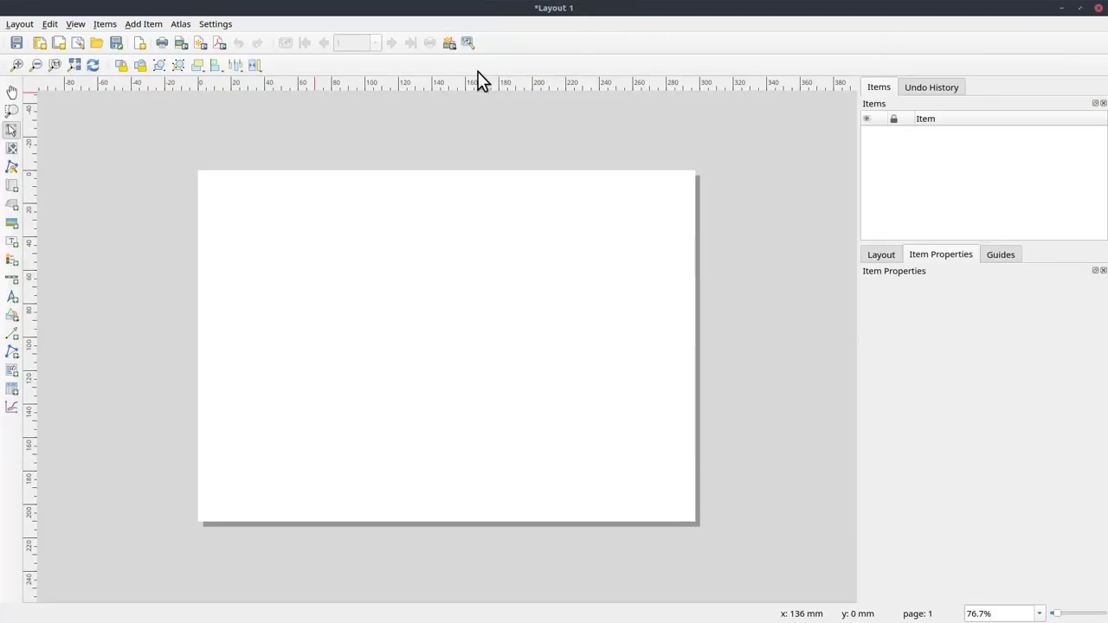
{"action": "left_click", "coordinate": [75, 64]}
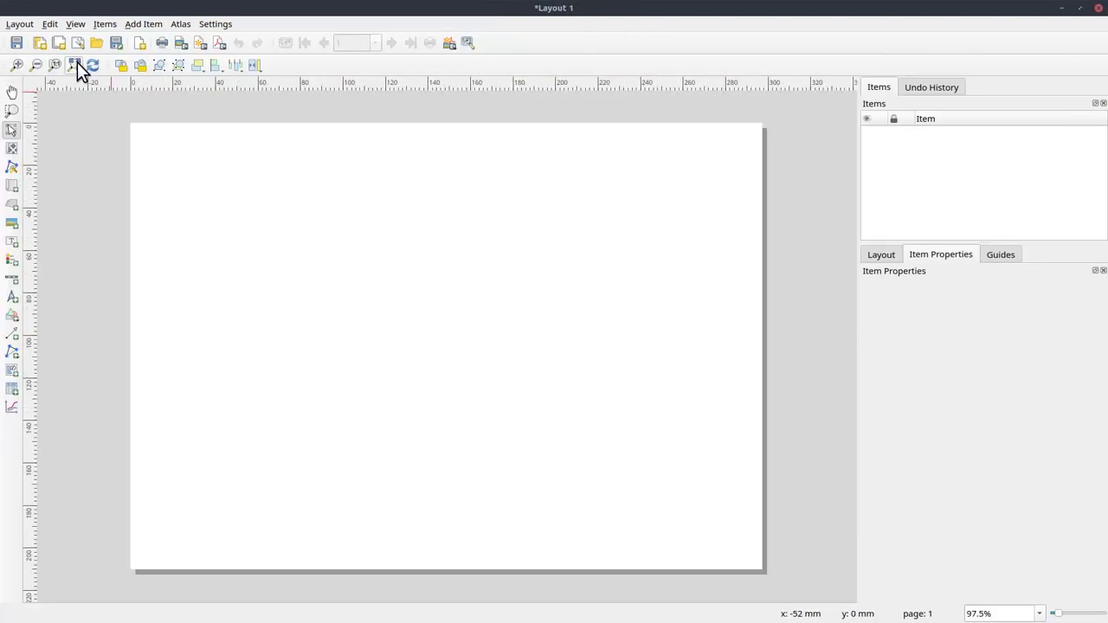
{"action": "left_click", "coordinate": [12, 187]}
{"action": "left_click_drag", "start_coordinate": [176, 162], "coordinate": [626, 531]}
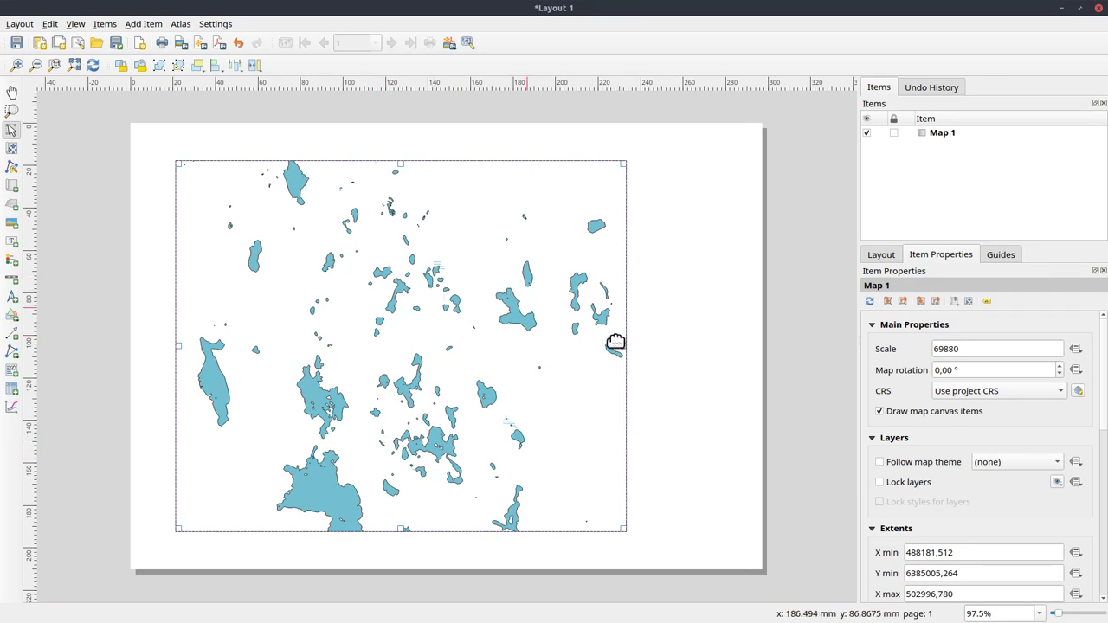
Step: Draw a label box at the page's top right and replace its Lorem ipsum text
{"action": "left_click", "coordinate": [12, 242]}
{"action": "left_click_drag", "start_coordinate": [632, 162], "coordinate": [754, 221]}
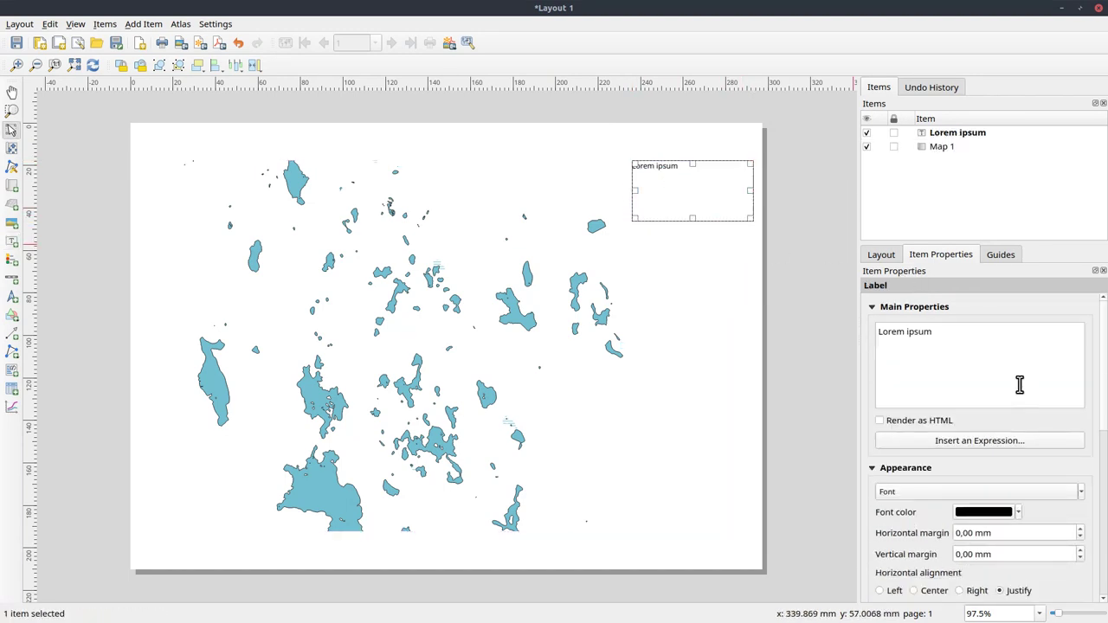
{"action": "triple_click", "coordinate": [909, 329]}
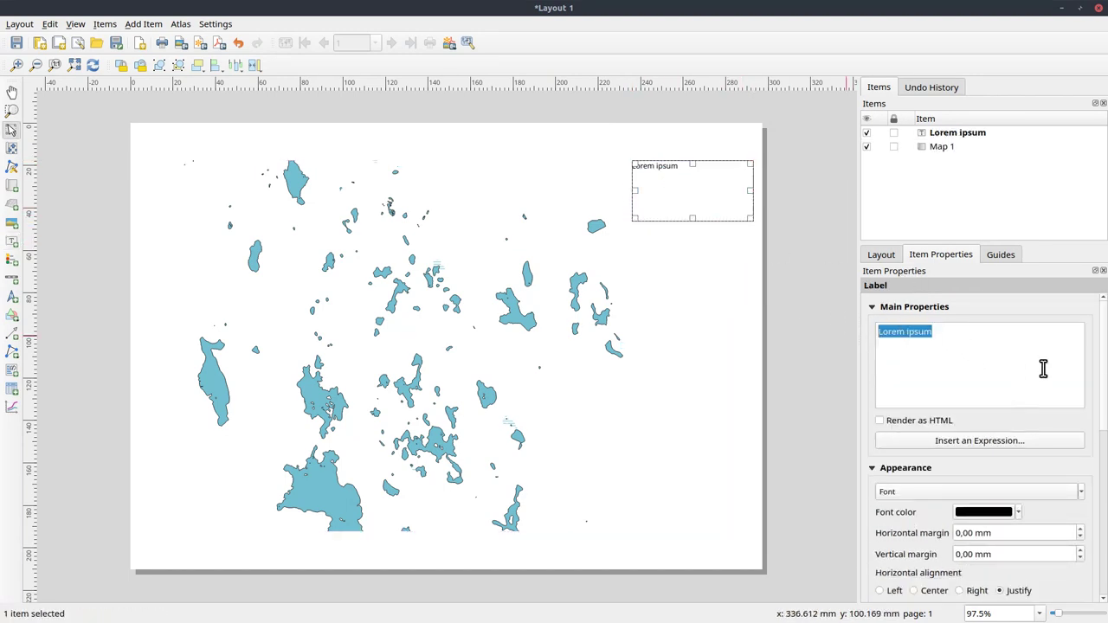
{"action": "type", "text": "XXXXX ha"}
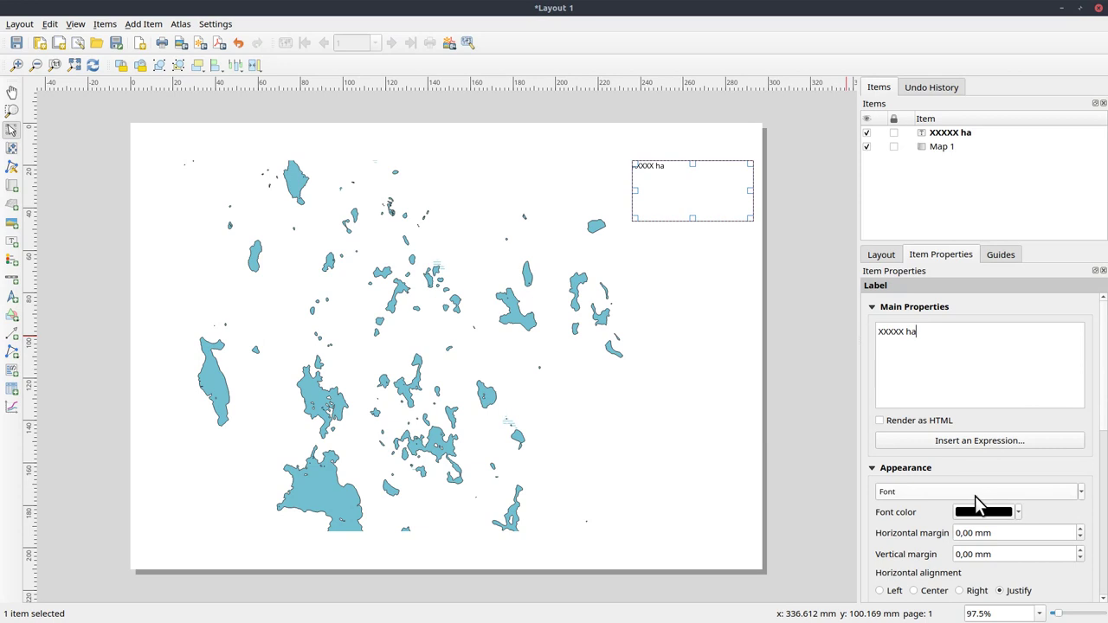
Step: Set the label font to Bold, size 32, with horizontally centred text
{"action": "left_click", "coordinate": [1002, 494]}
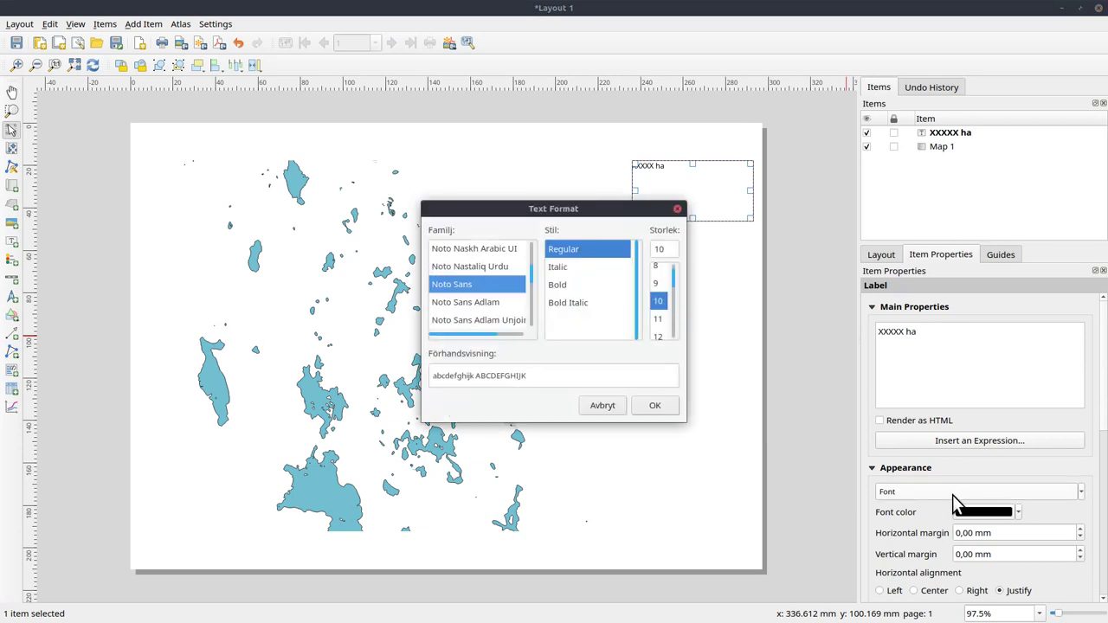
{"action": "left_click", "coordinate": [564, 289]}
{"action": "scroll", "coordinate": [675, 325], "scroll_direction": "down", "scroll_amount": 4}
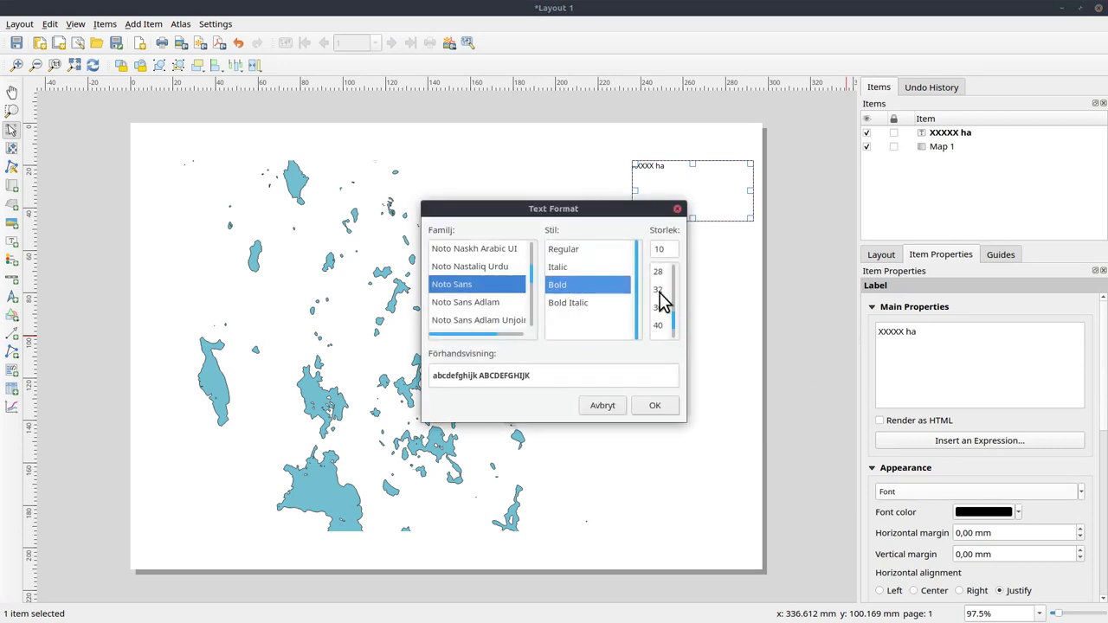
{"action": "left_click", "coordinate": [659, 291]}
{"action": "left_click", "coordinate": [655, 421]}
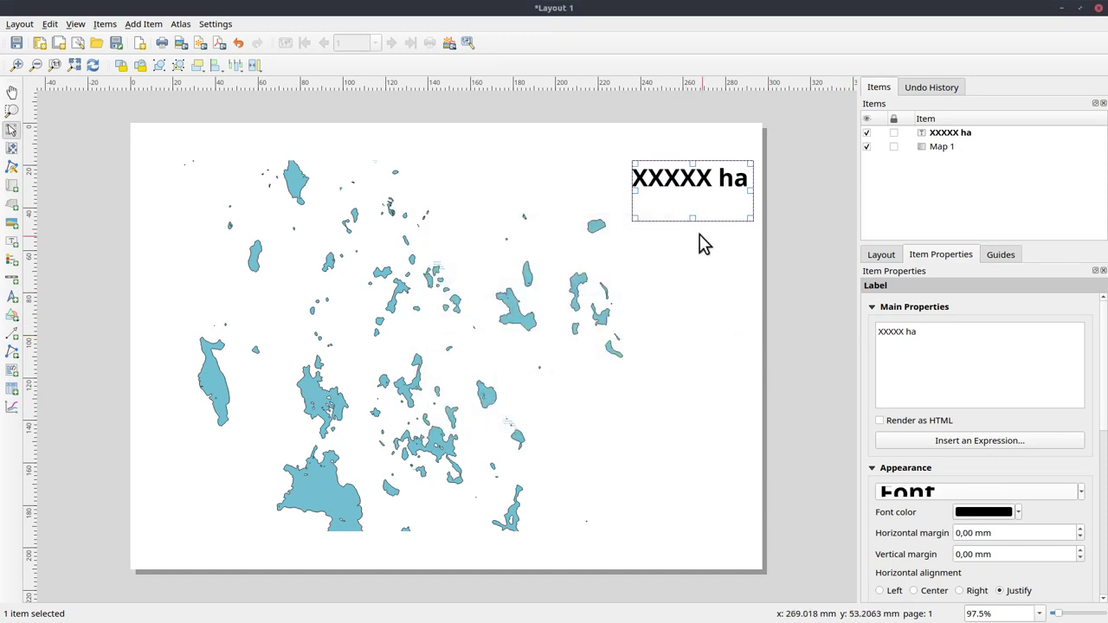
{"action": "left_click", "coordinate": [932, 592]}
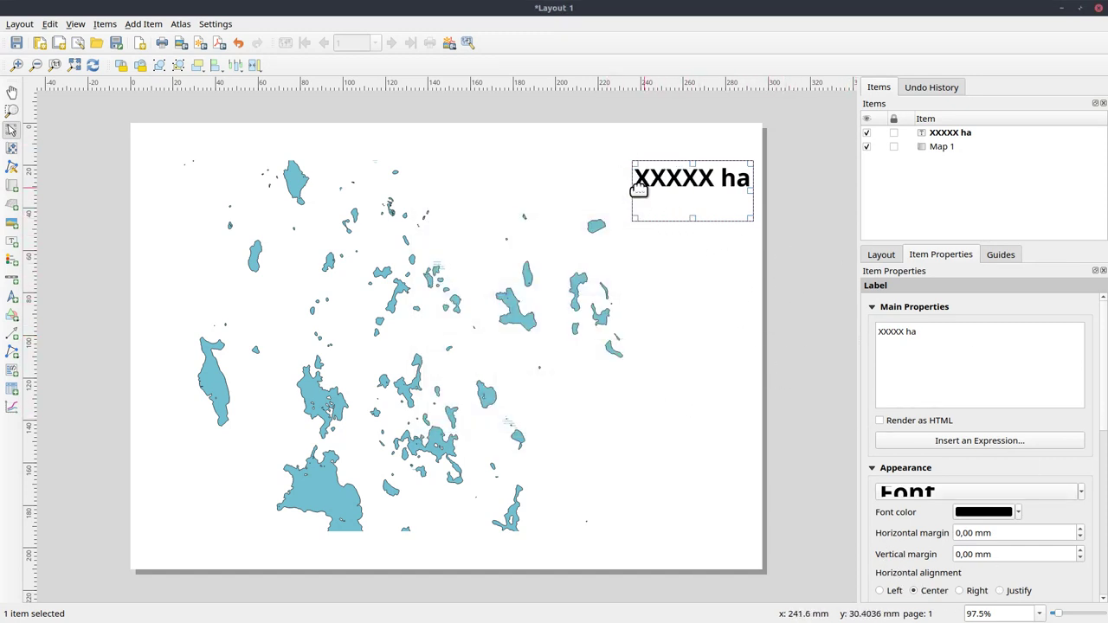
Step: Adjust the label box and delete the XXXXX placeholder so the label reads 'ha'
{"action": "left_click_drag", "start_coordinate": [633, 190], "coordinate": [617, 190]}
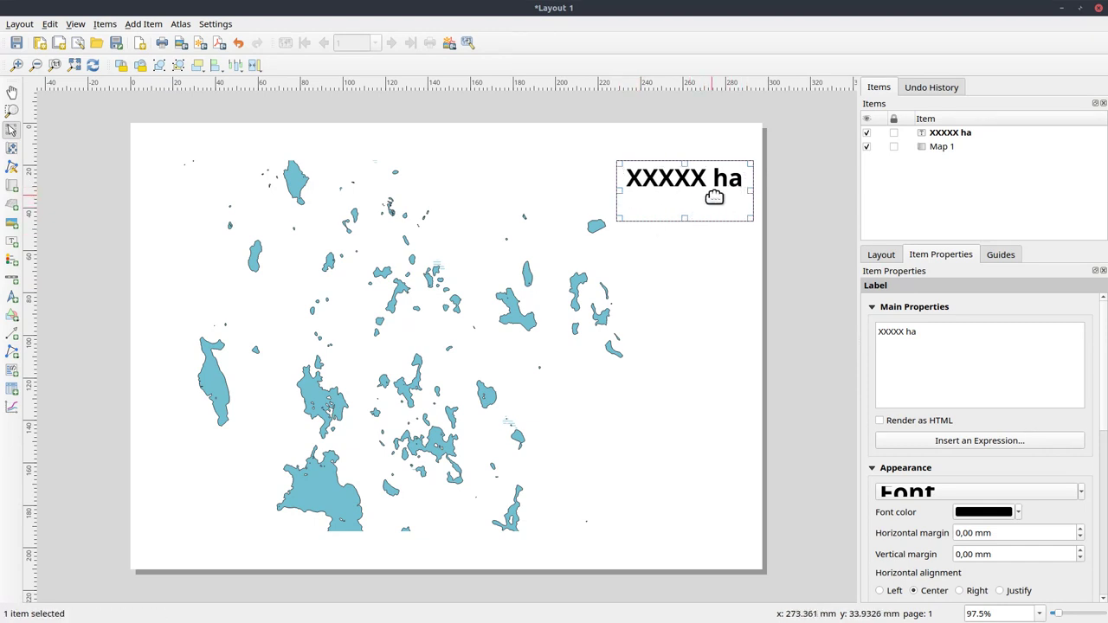
{"action": "left_click_drag", "start_coordinate": [694, 189], "coordinate": [703, 190]}
{"action": "left_click", "coordinate": [788, 269]}
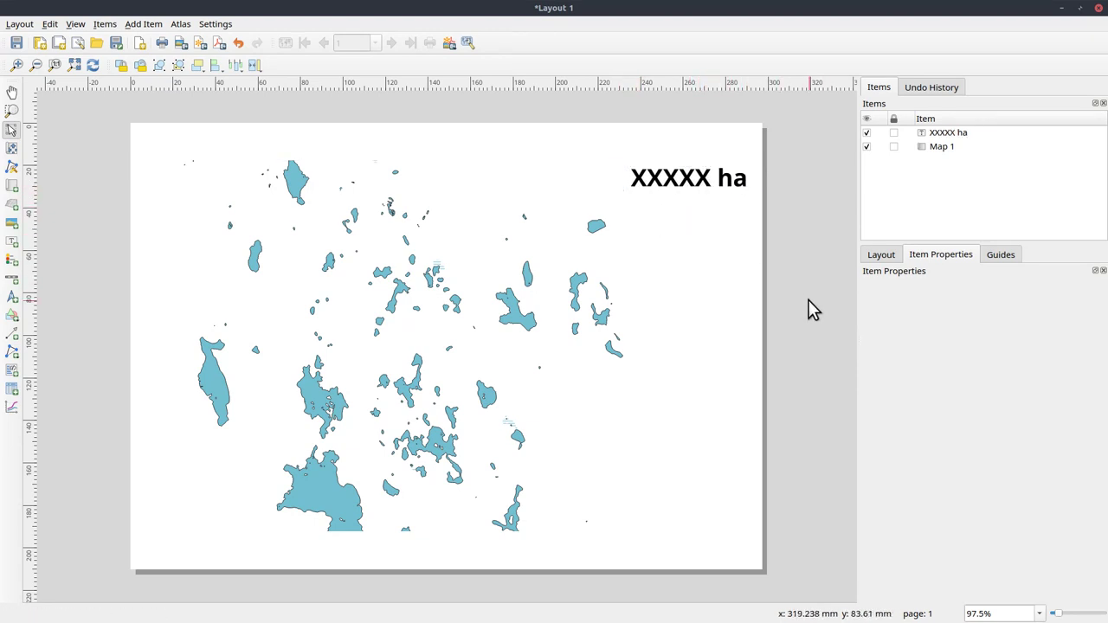
{"action": "left_click", "coordinate": [434, 334]}
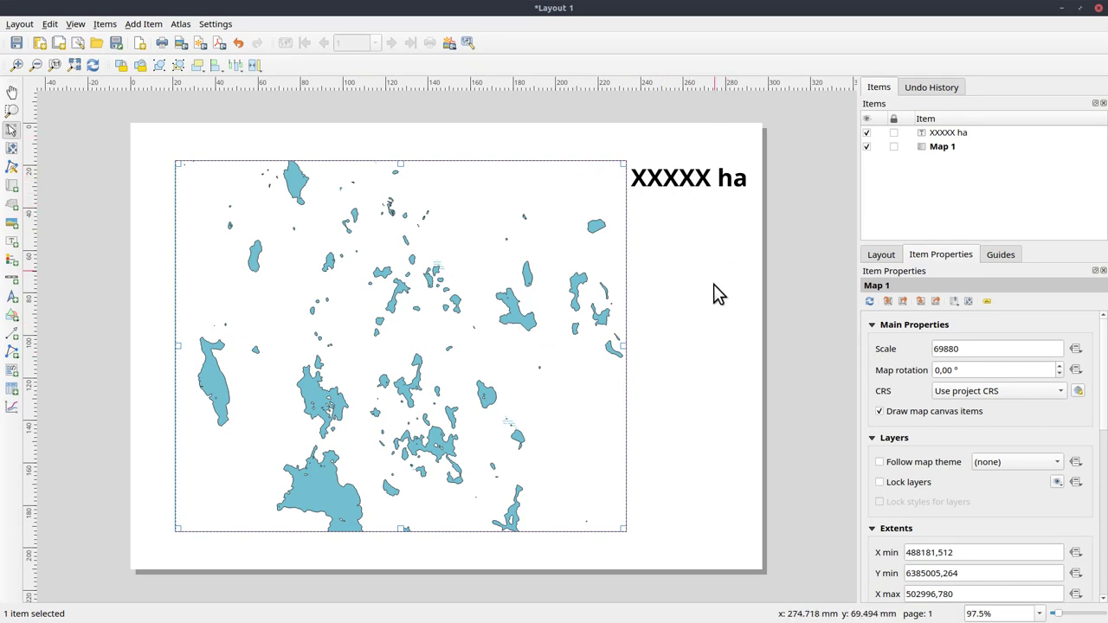
{"action": "left_click", "coordinate": [701, 191]}
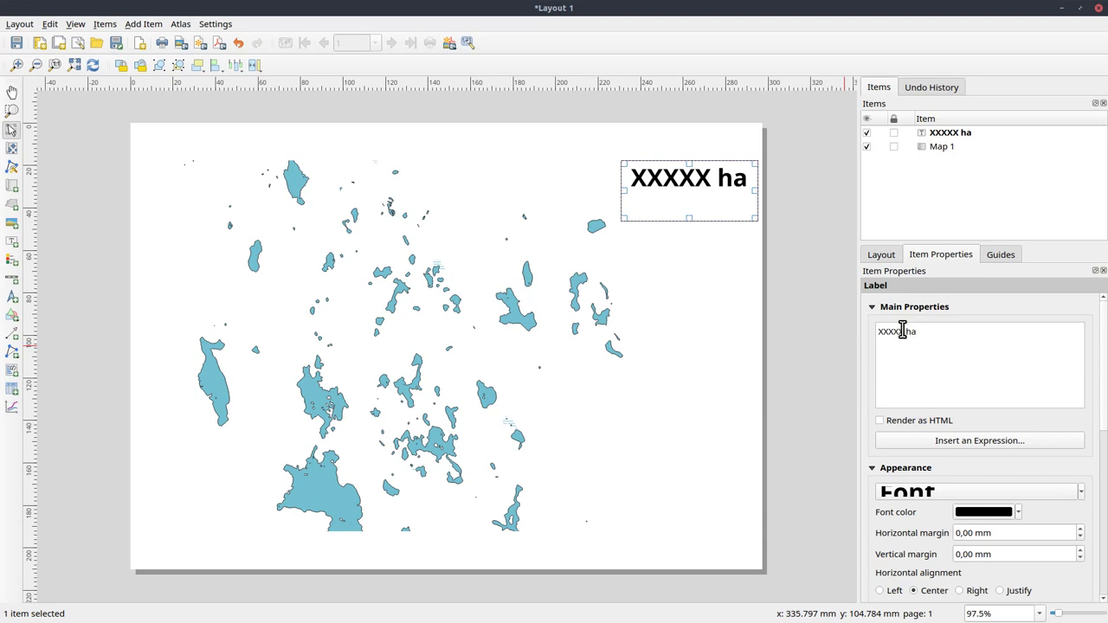
{"action": "left_click_drag", "start_coordinate": [904, 331], "coordinate": [864, 330]}
{"action": "key", "text": "BackSpace"}
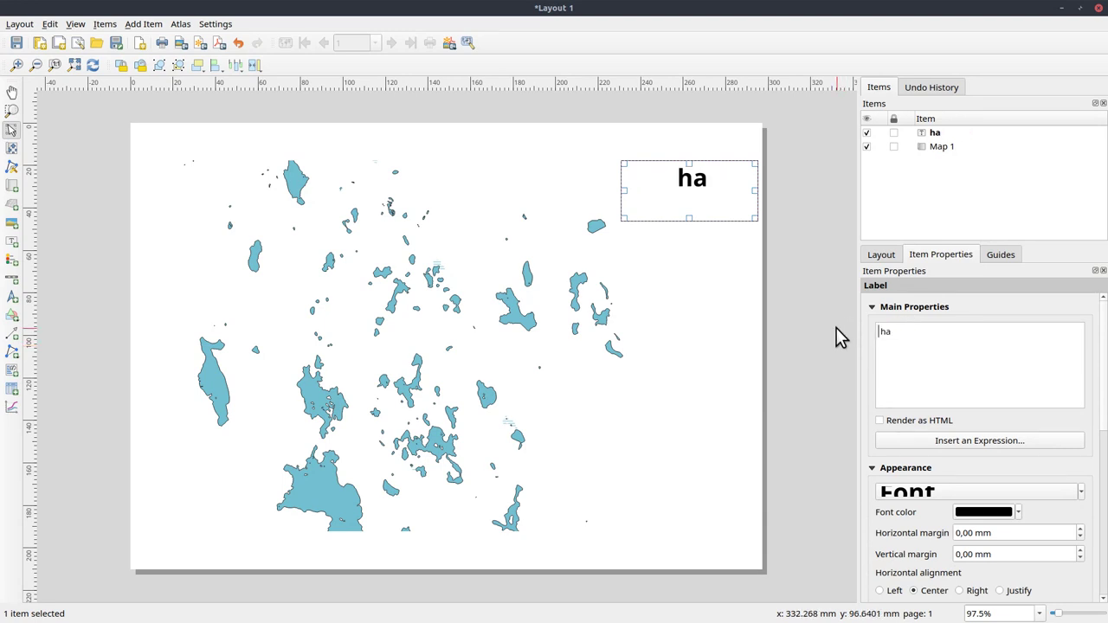
{"action": "left_click", "coordinate": [979, 442]}
Step: Enter $area in the expression editor and dismiss the autocomplete suggestions
{"action": "left_click_drag", "start_coordinate": [574, 173], "coordinate": [620, 272]}
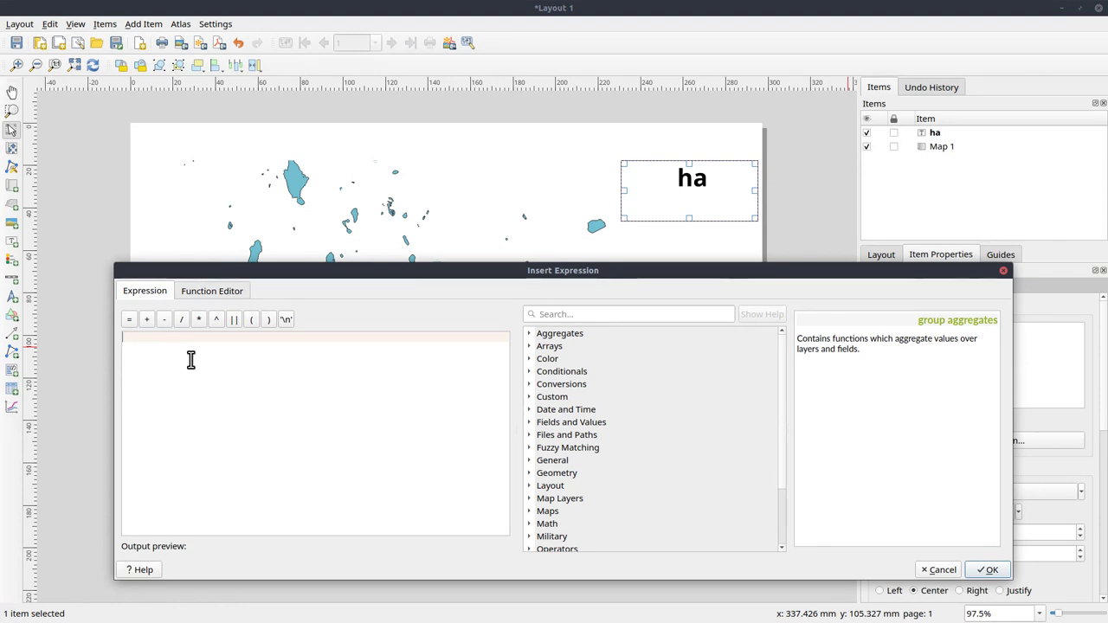
{"action": "type", "text": "$ar"}
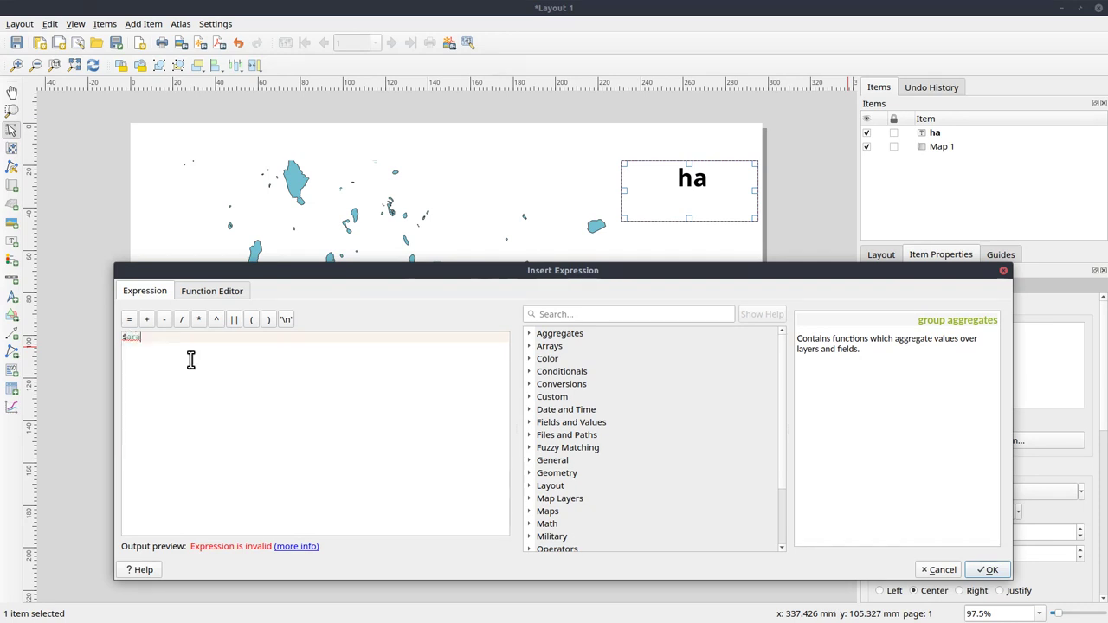
{"action": "type", "text": "ea"}
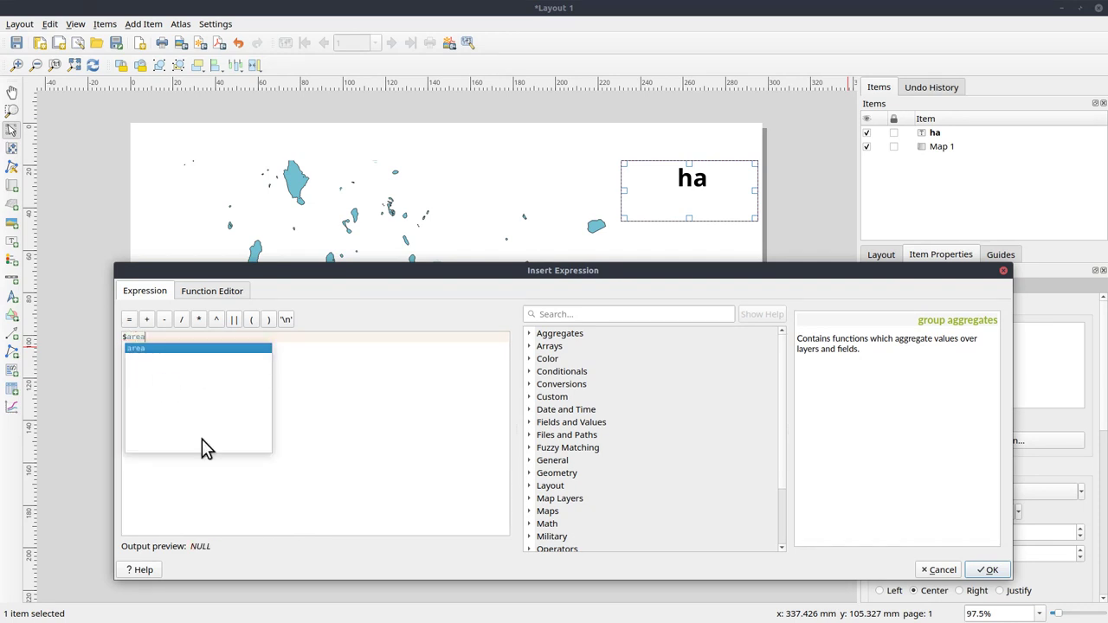
{"action": "left_click", "coordinate": [340, 415]}
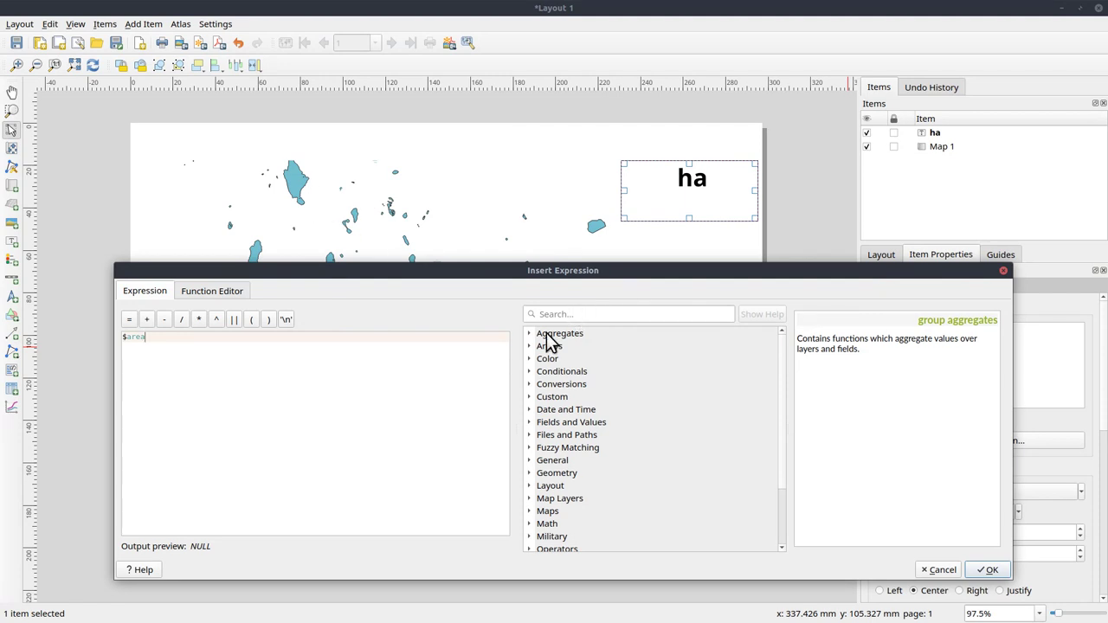
Step: Read the aggregate help on 'sum' and its expression argument, then cancel and select the map
{"action": "left_click", "coordinate": [529, 334]}
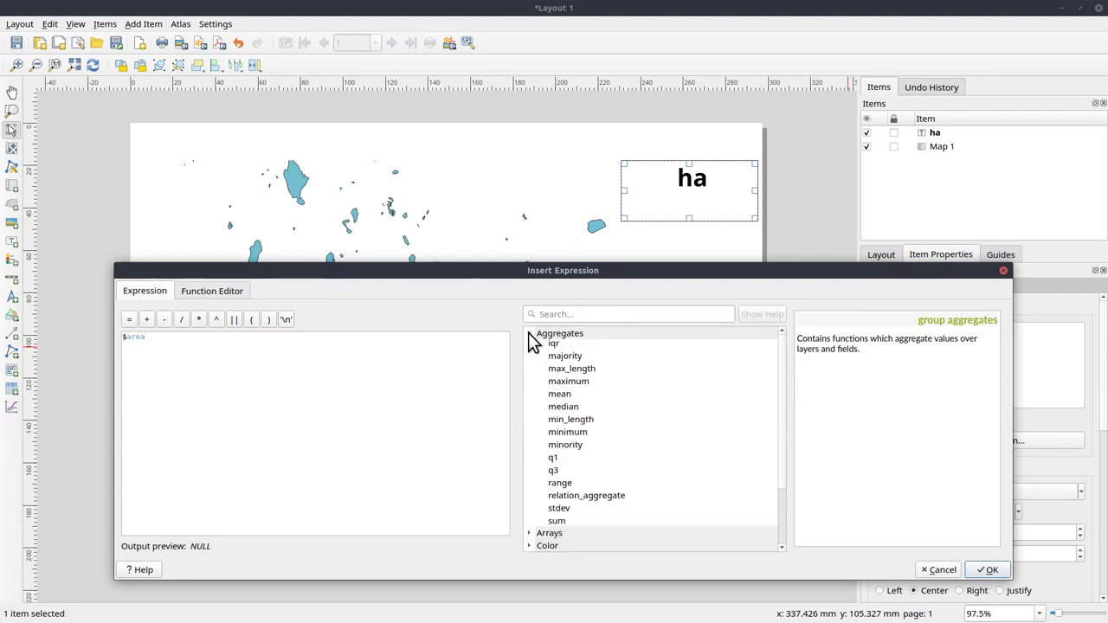
{"action": "left_click", "coordinate": [576, 347]}
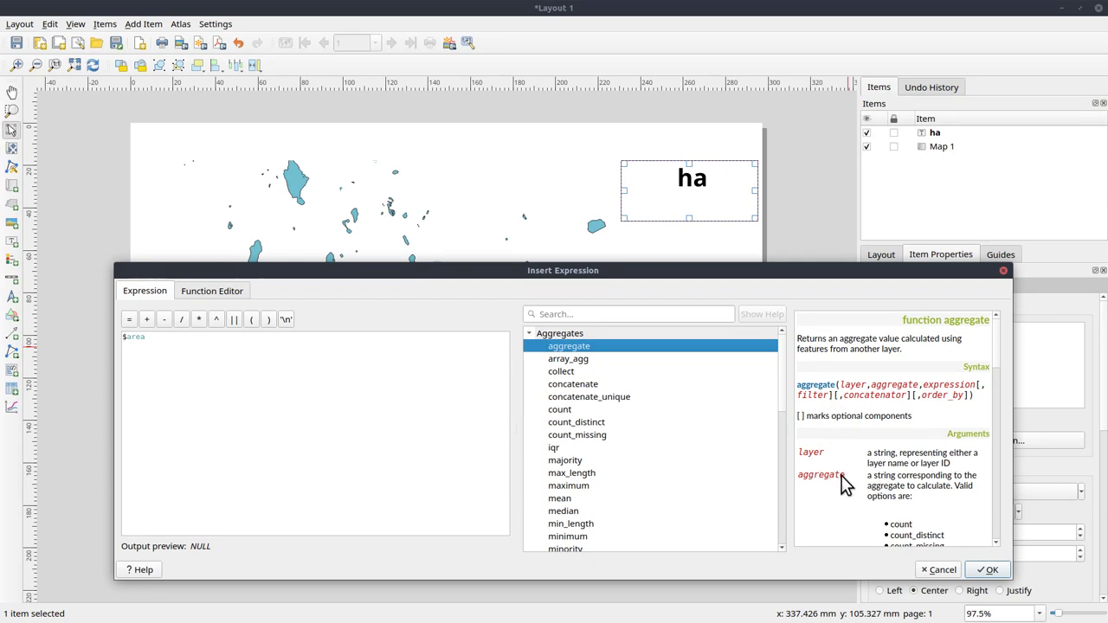
{"action": "left_click_drag", "start_coordinate": [993, 354], "coordinate": [1006, 384]}
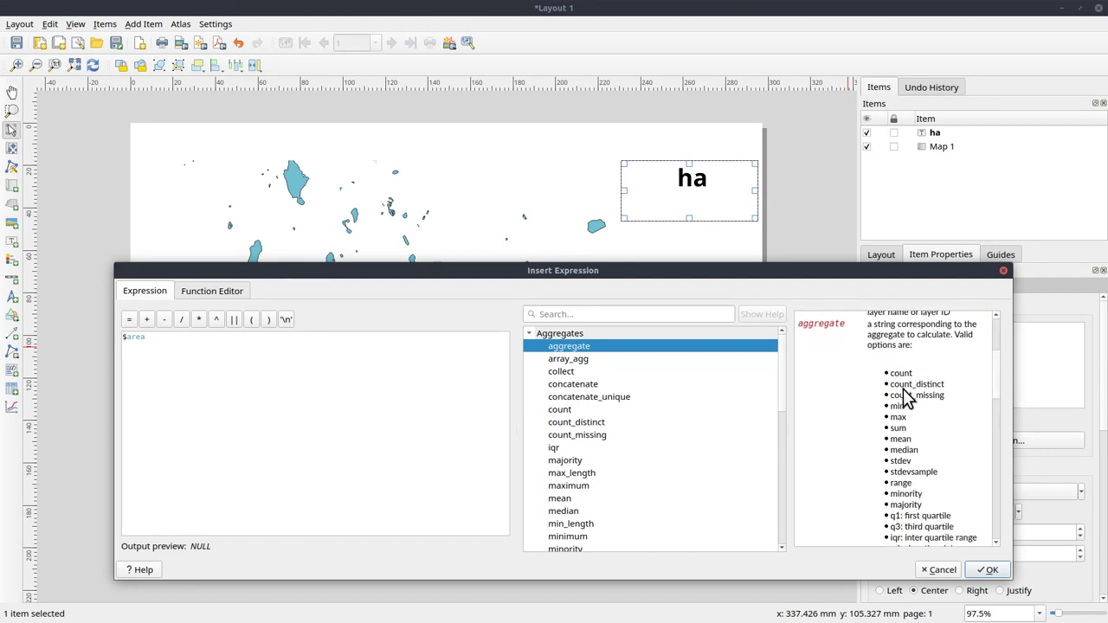
{"action": "double_click", "coordinate": [891, 429]}
{"action": "left_click_drag", "start_coordinate": [998, 376], "coordinate": [997, 441]}
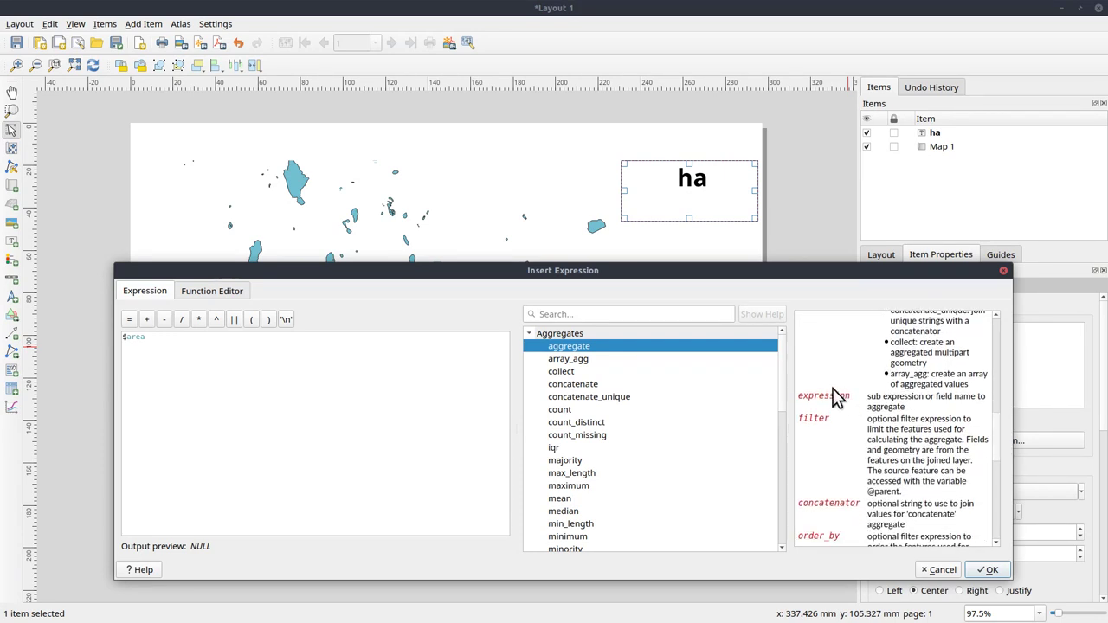
{"action": "left_click_drag", "start_coordinate": [872, 405], "coordinate": [894, 419]}
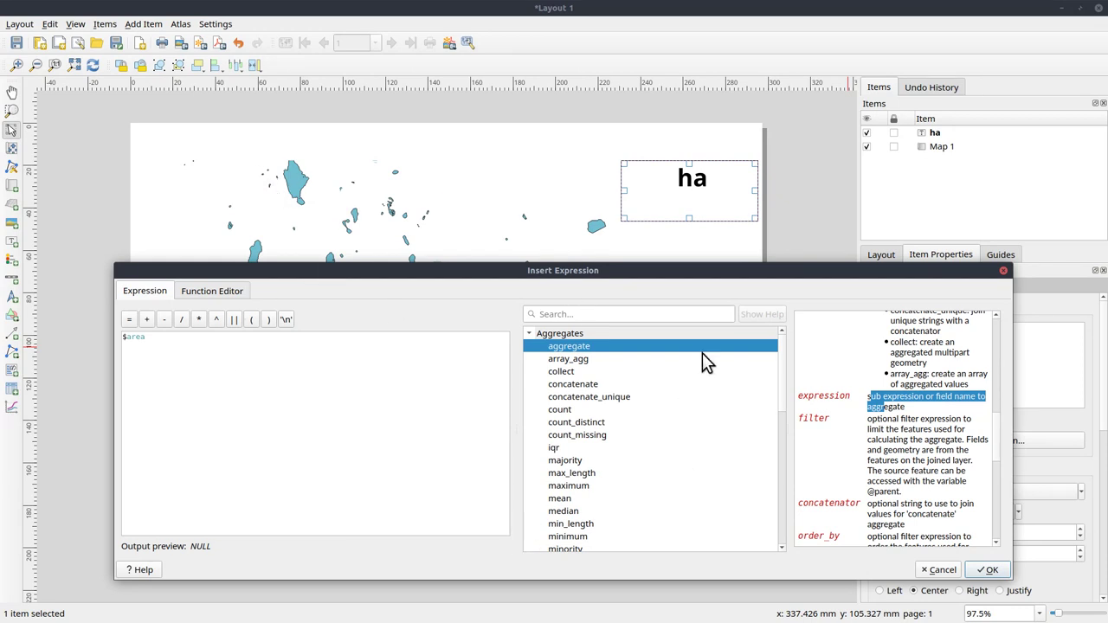
{"action": "left_click", "coordinate": [948, 572]}
{"action": "left_click", "coordinate": [389, 359]}
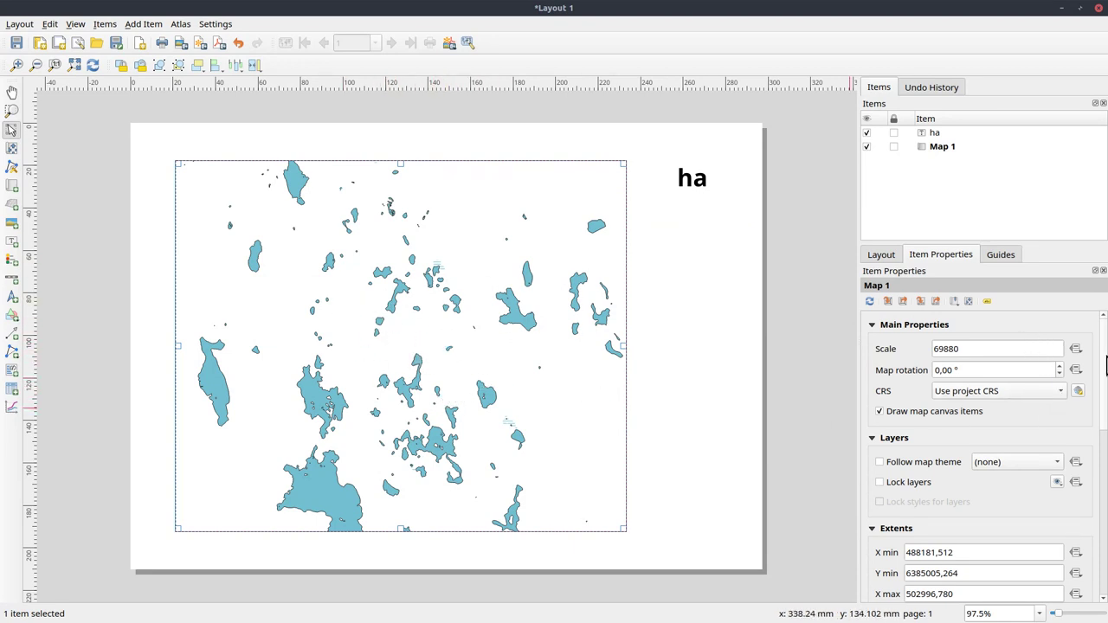
Step: Enter 'main' as the map item's Id in its Item ID settings
{"action": "scroll", "coordinate": [1095, 433], "scroll_direction": "down", "scroll_amount": 10}
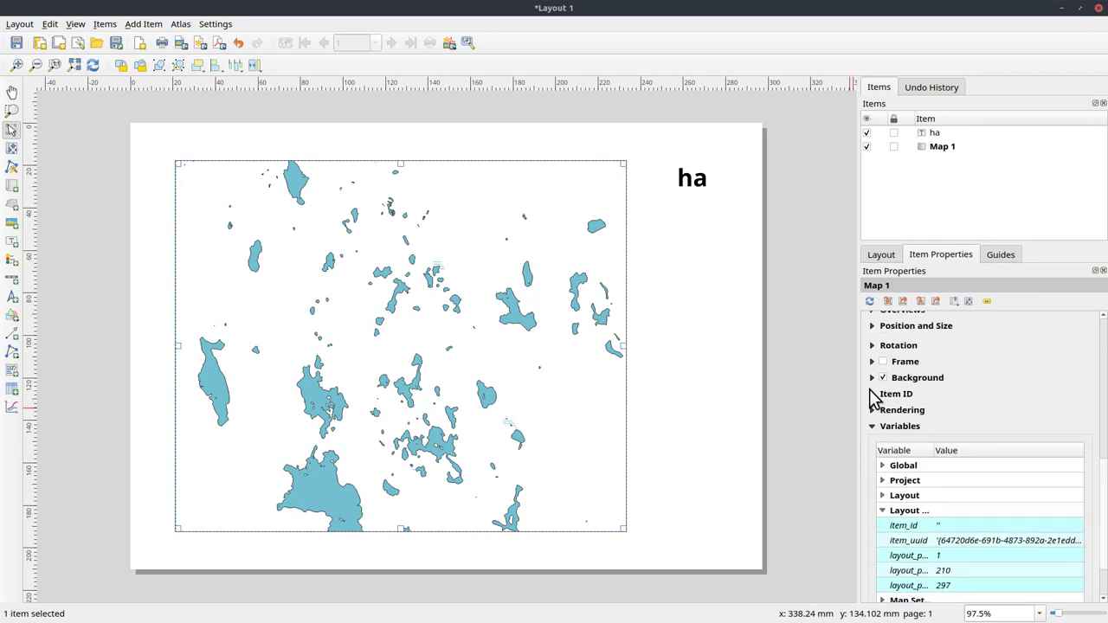
{"action": "left_click", "coordinate": [874, 397]}
{"action": "left_click", "coordinate": [916, 417]}
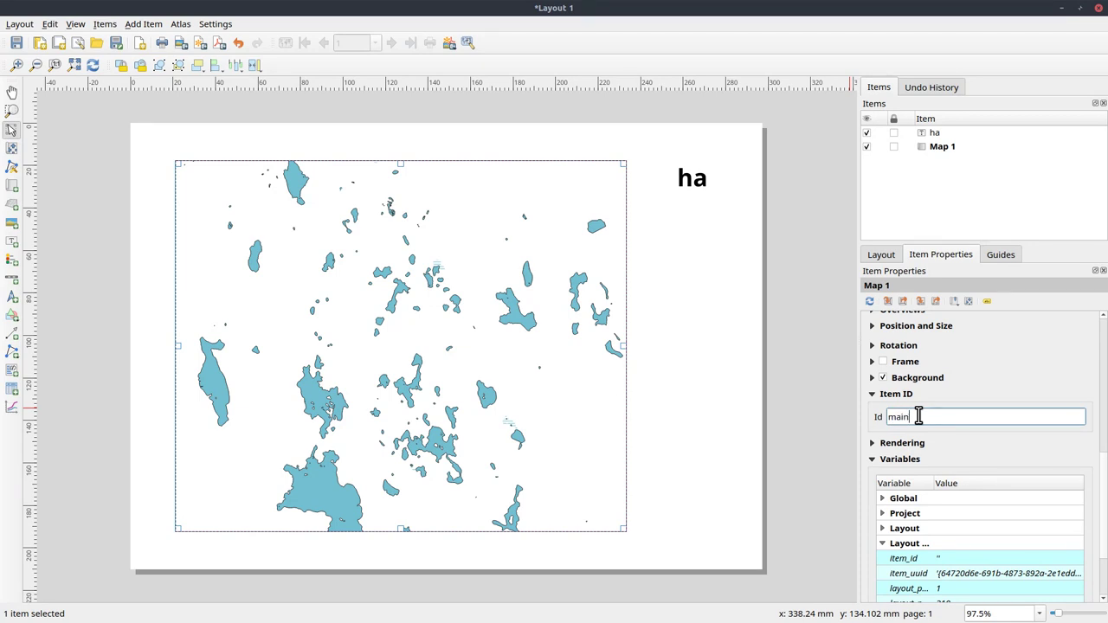
{"action": "key", "text": "Return"}
{"action": "left_click", "coordinate": [799, 426]}
{"action": "left_click", "coordinate": [489, 393]}
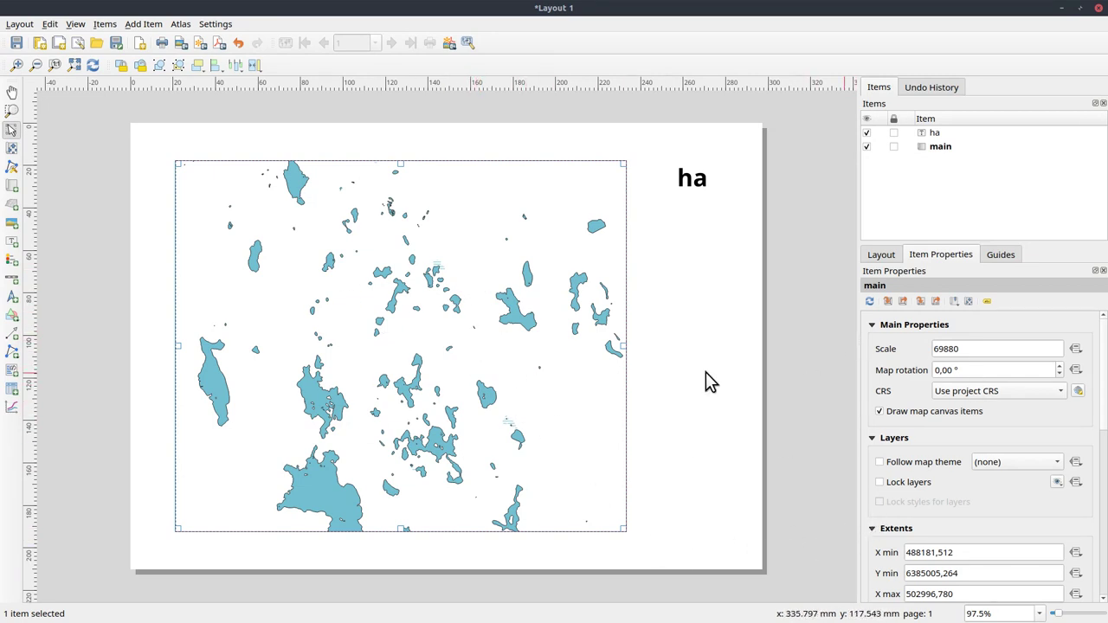
Step: Open the ha label's expression builder and insert the aggregate function
{"action": "left_click", "coordinate": [693, 185]}
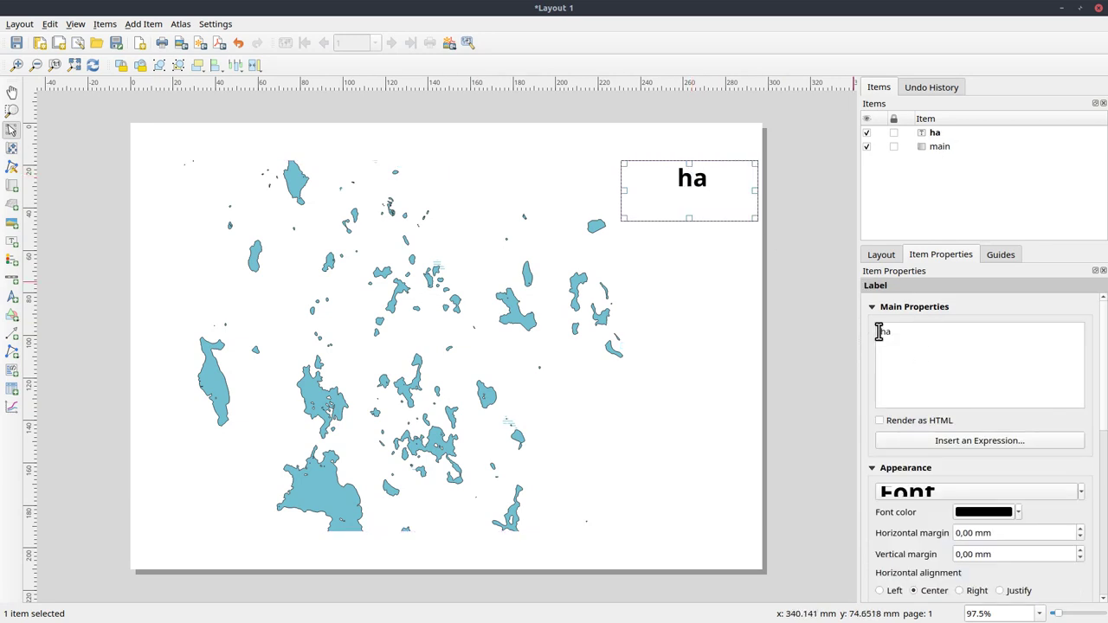
{"action": "left_click", "coordinate": [954, 442]}
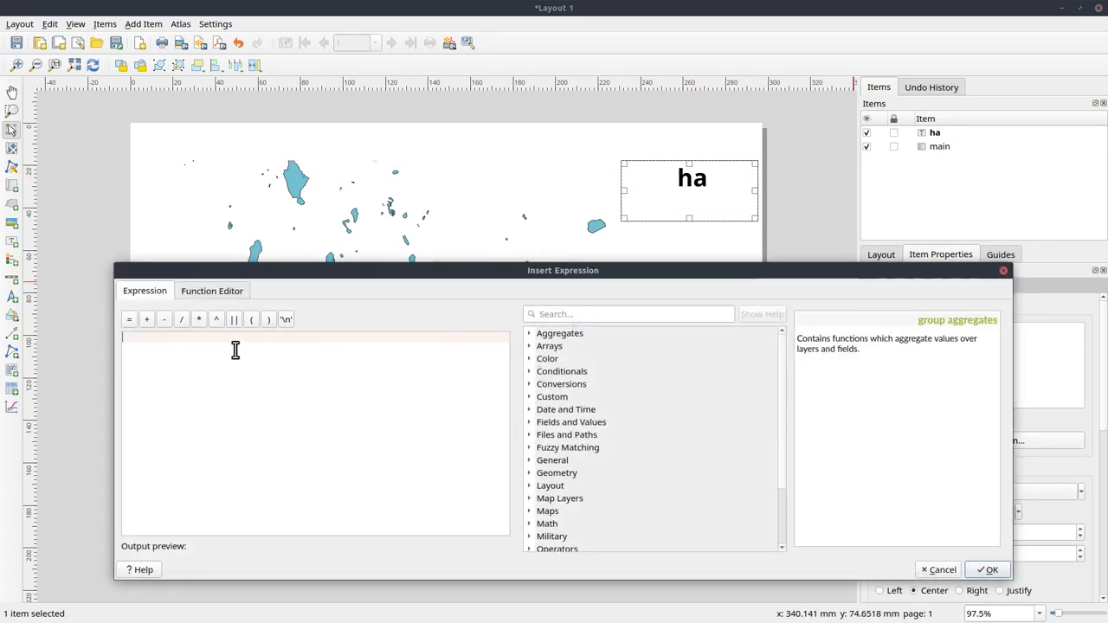
{"action": "left_click", "coordinate": [529, 334]}
{"action": "double_click", "coordinate": [568, 348]}
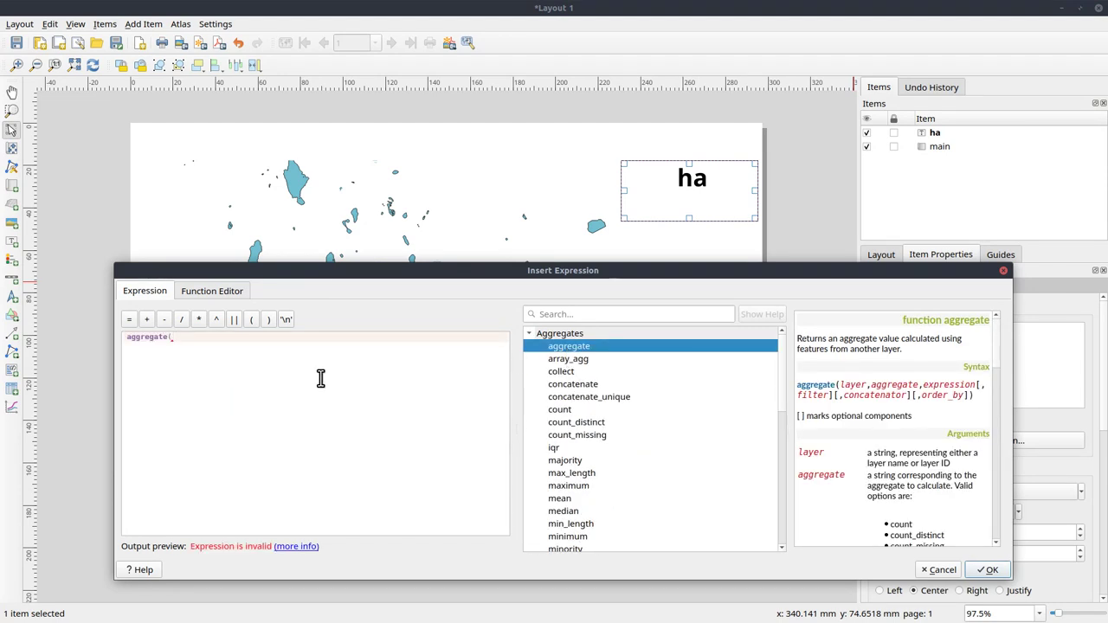
{"action": "key", "text": "Return"}
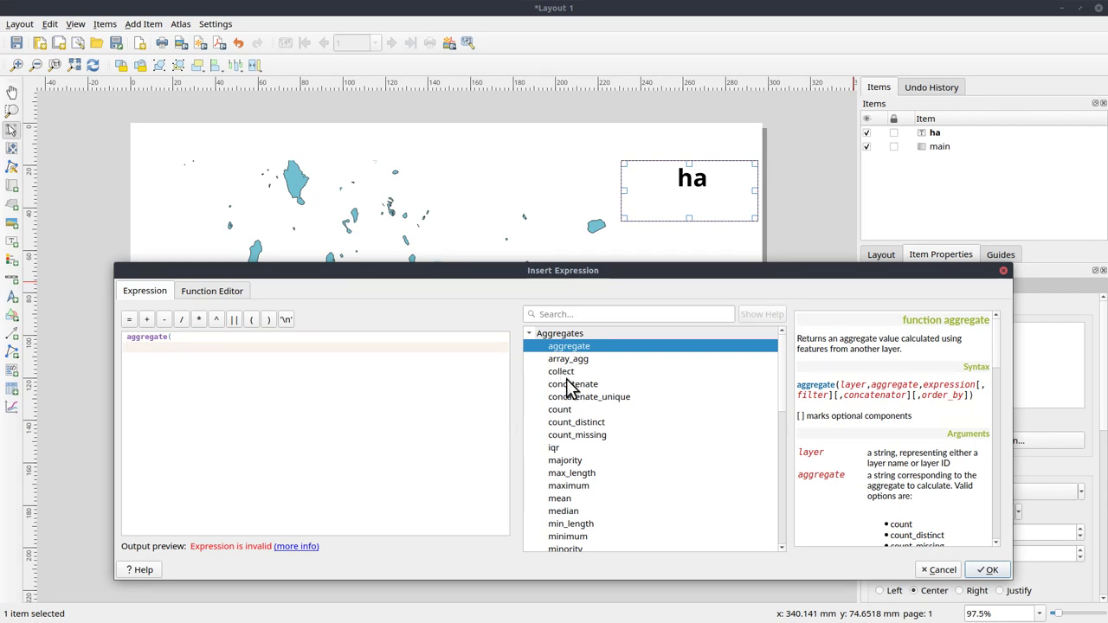
{"action": "left_click", "coordinate": [529, 333]}
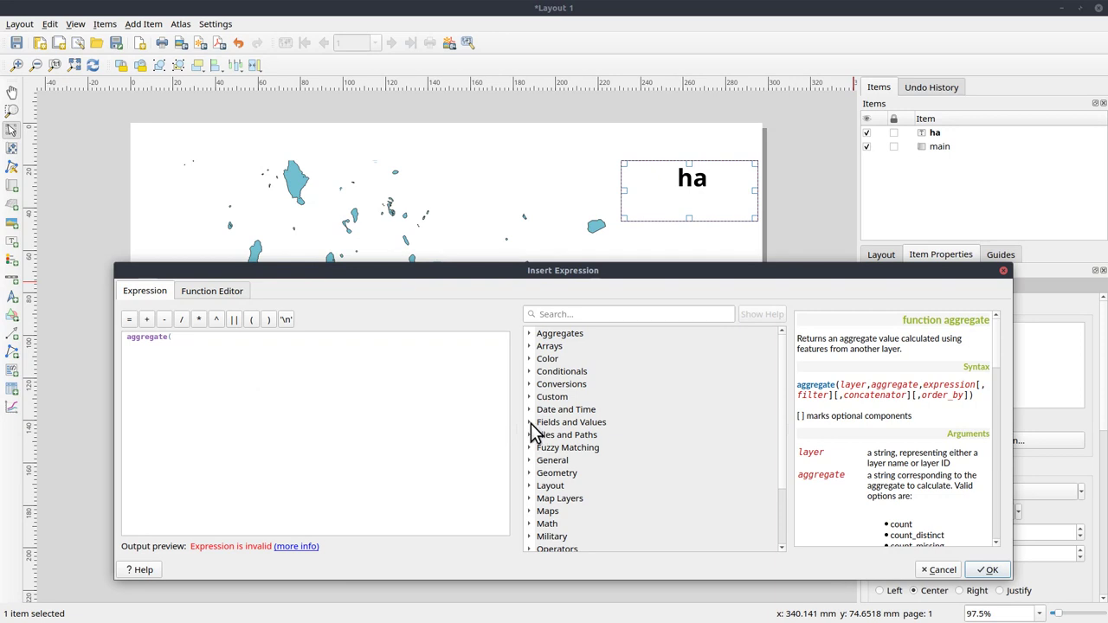
Step: Insert the water_a layer ID from Map Layers as the aggregate's first argument
{"action": "left_click", "coordinate": [530, 499]}
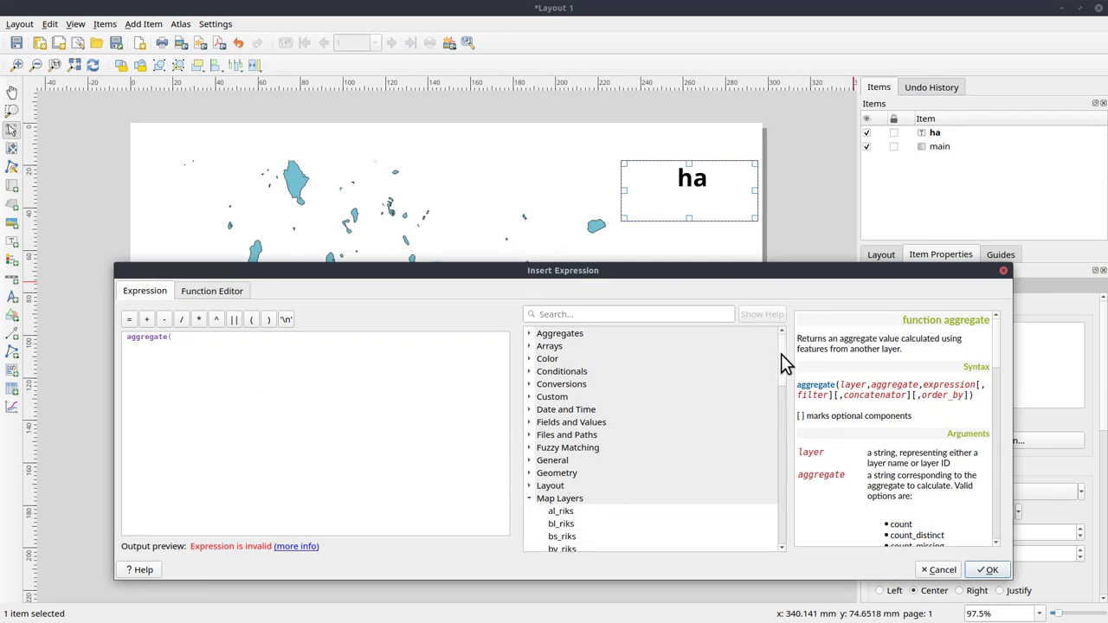
{"action": "left_click_drag", "start_coordinate": [781, 359], "coordinate": [655, 470]}
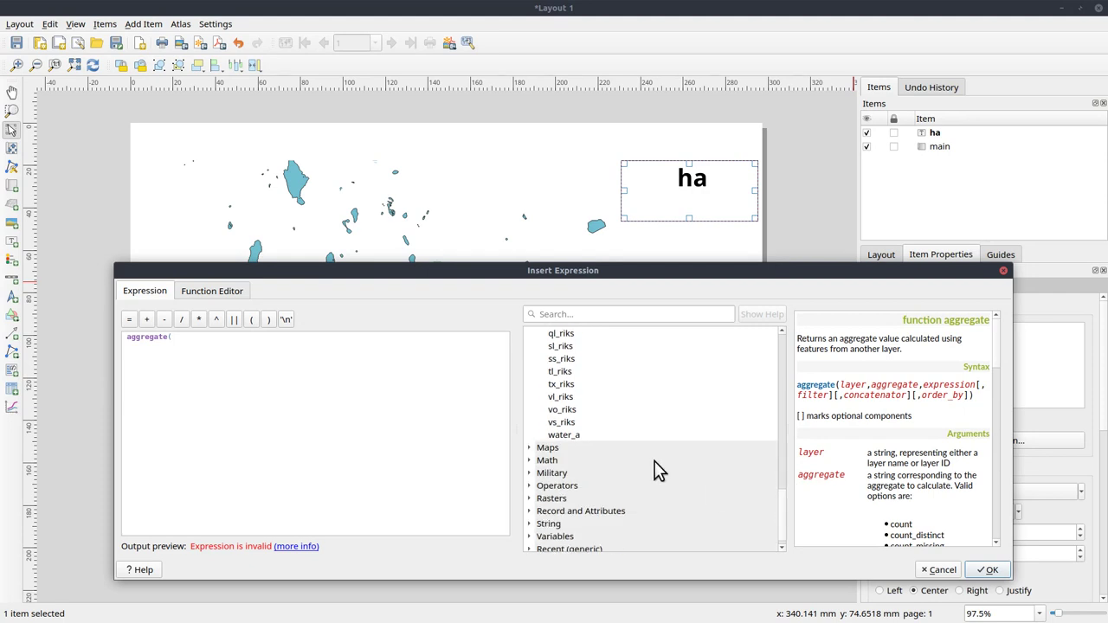
{"action": "double_click", "coordinate": [561, 436]}
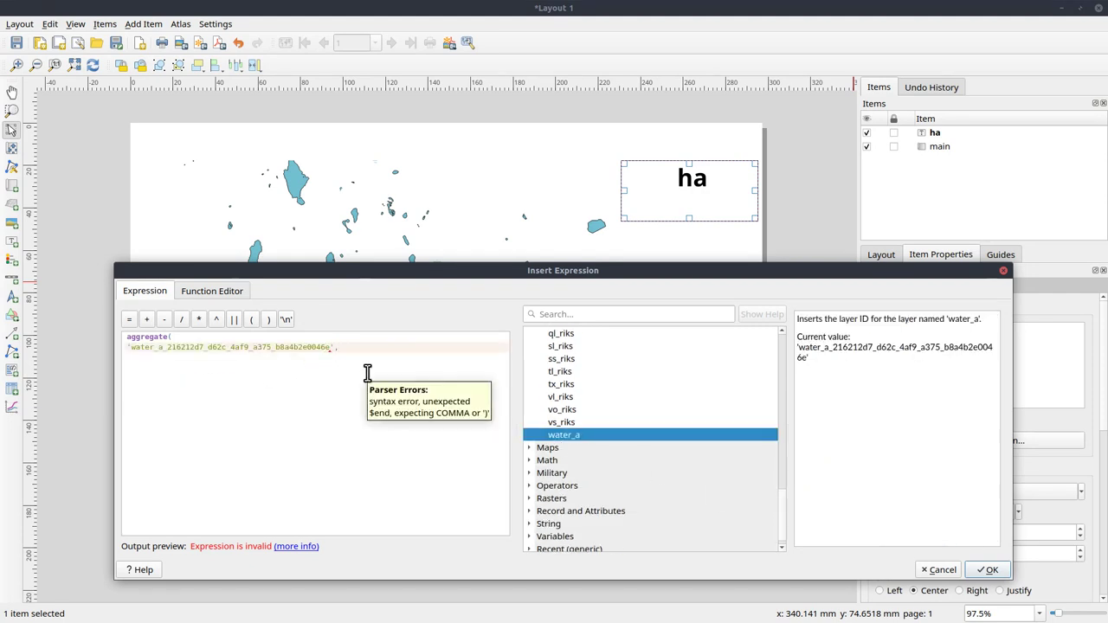
{"action": "key", "text": "Return"}
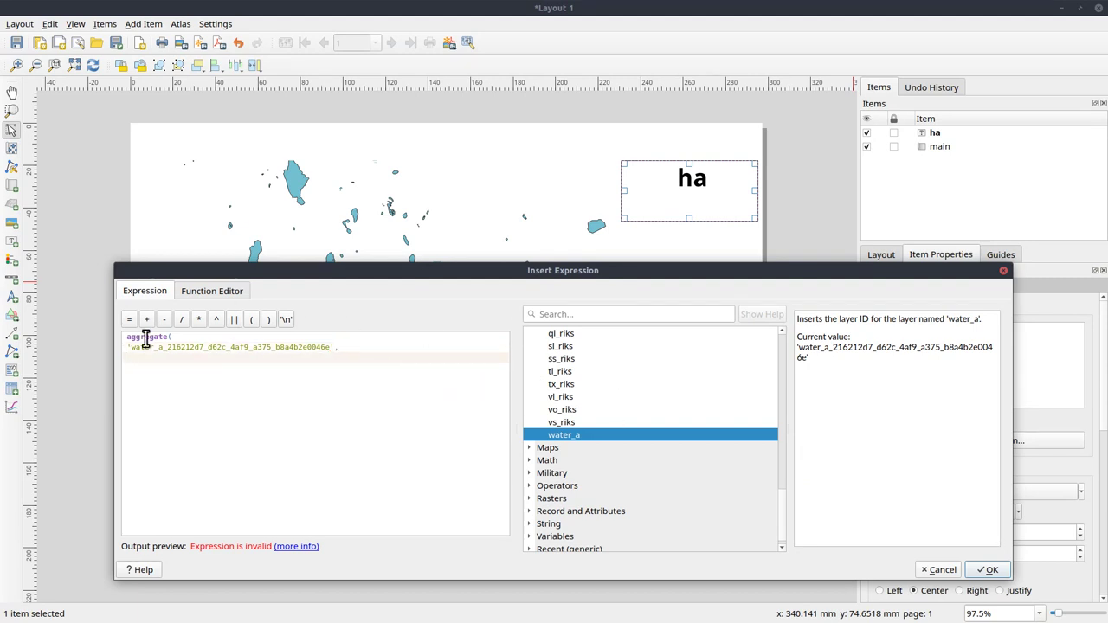
{"action": "left_click", "coordinate": [580, 314]}
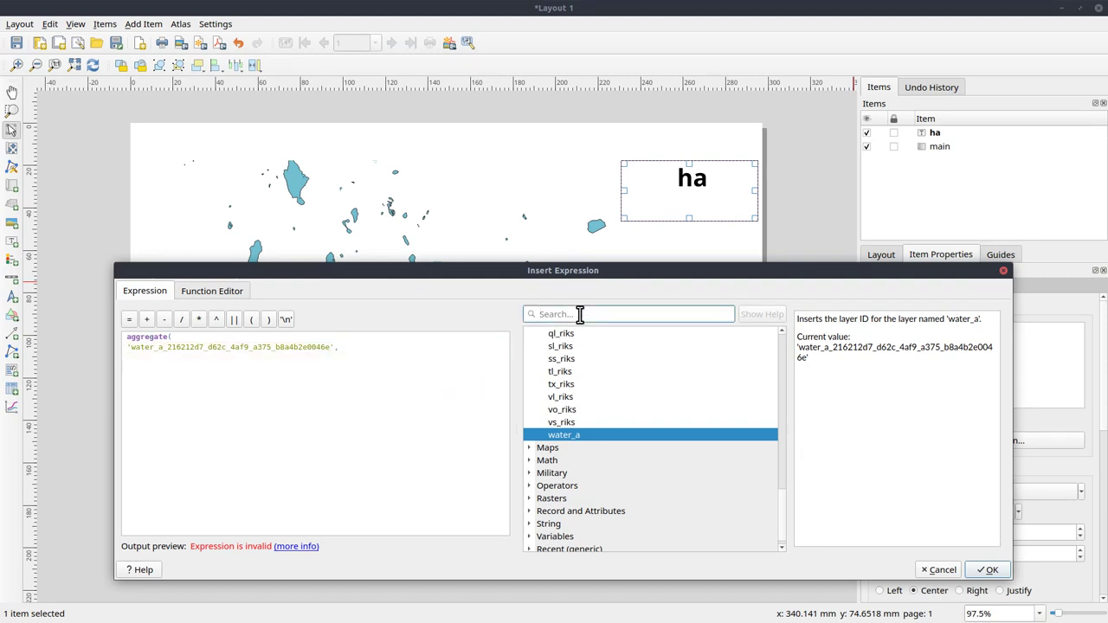
Step: Add 'sum' as the aggregate's second argument
{"action": "type", "text": "agg"}
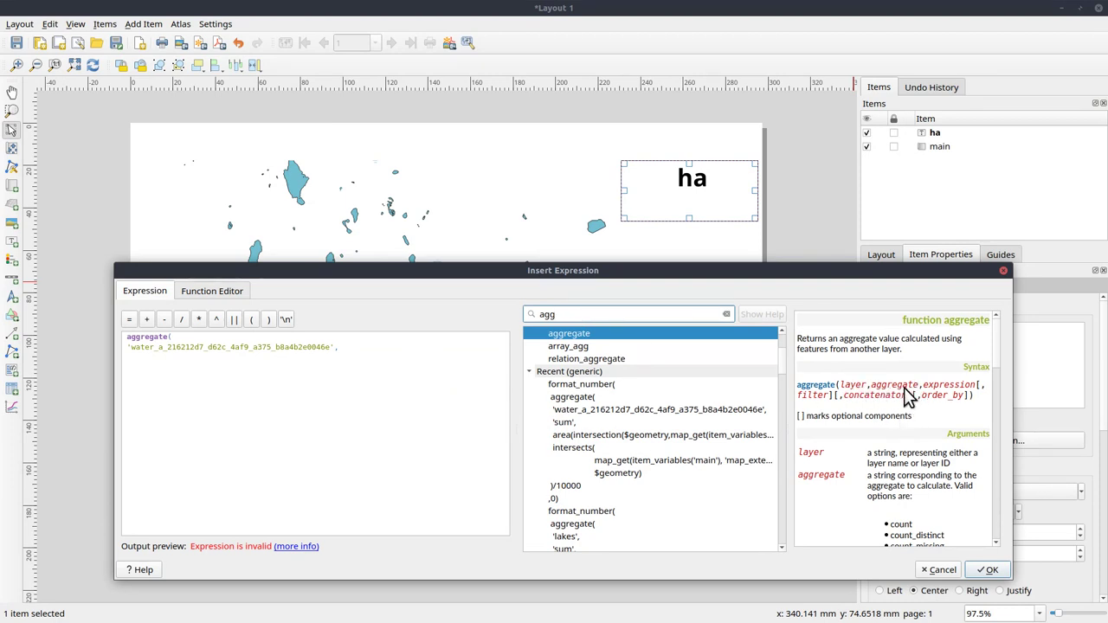
{"action": "left_click", "coordinate": [229, 371]}
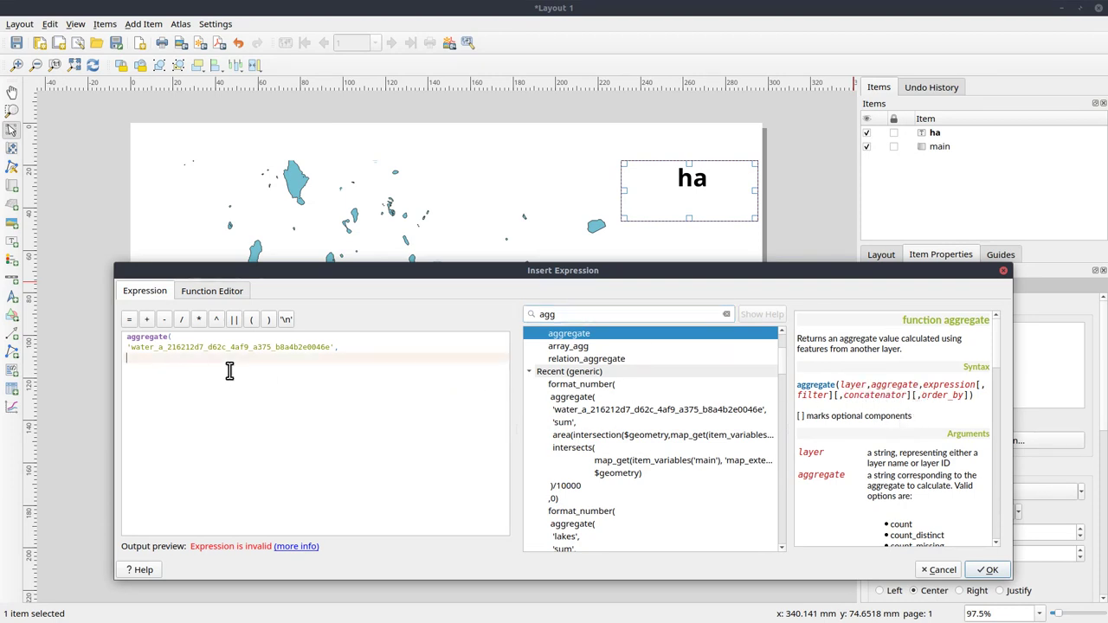
{"action": "type", "text": "'sum"}
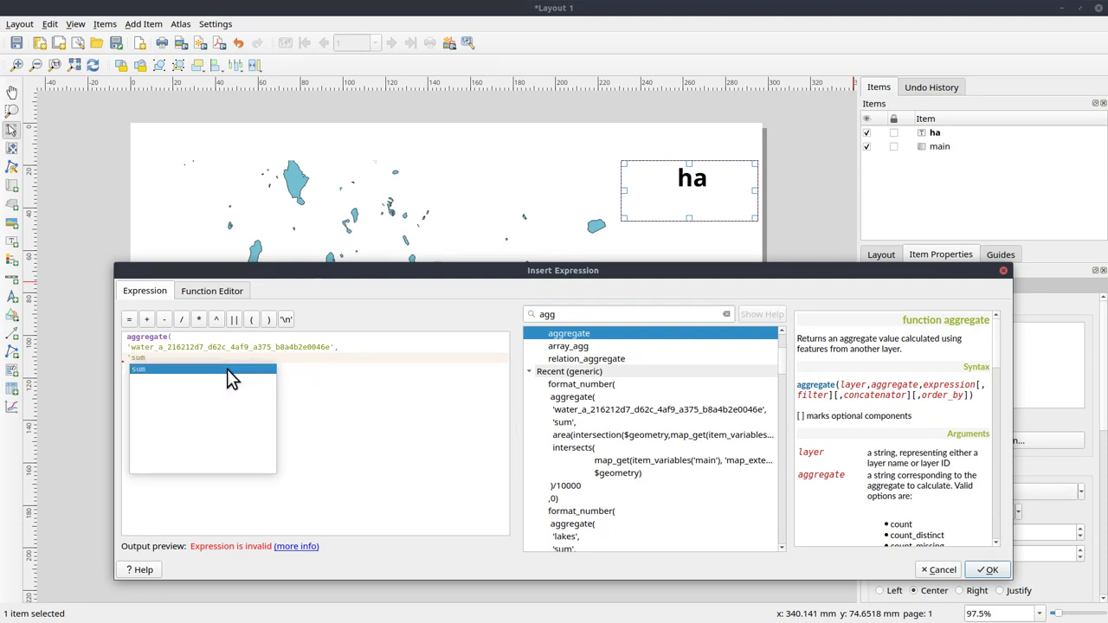
{"action": "type", "text": "'"}
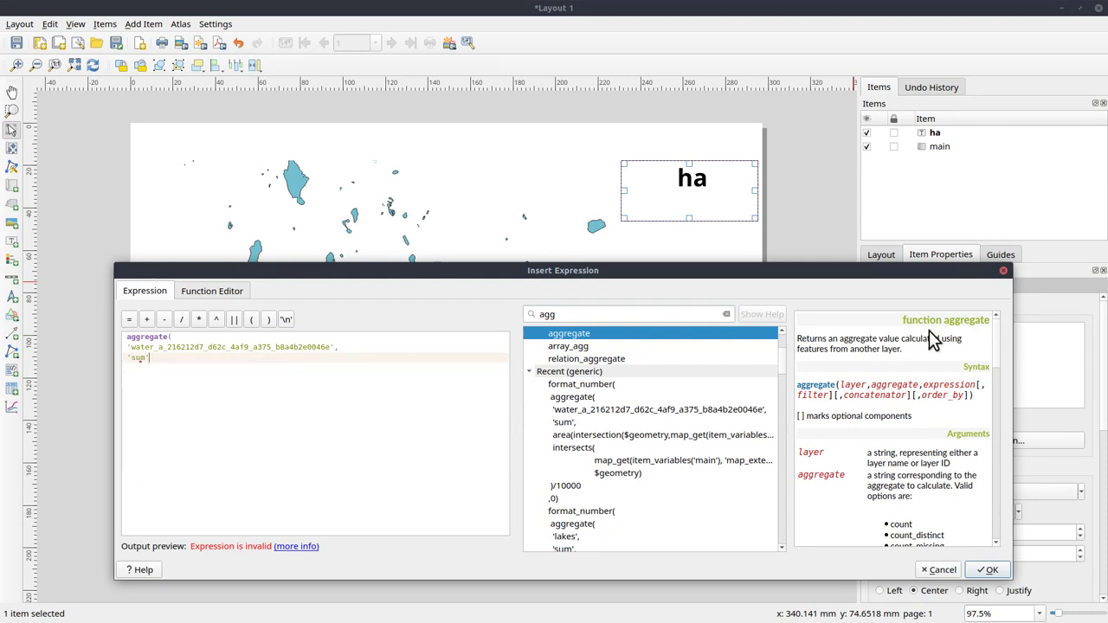
{"action": "left_click_drag", "start_coordinate": [992, 347], "coordinate": [992, 366]}
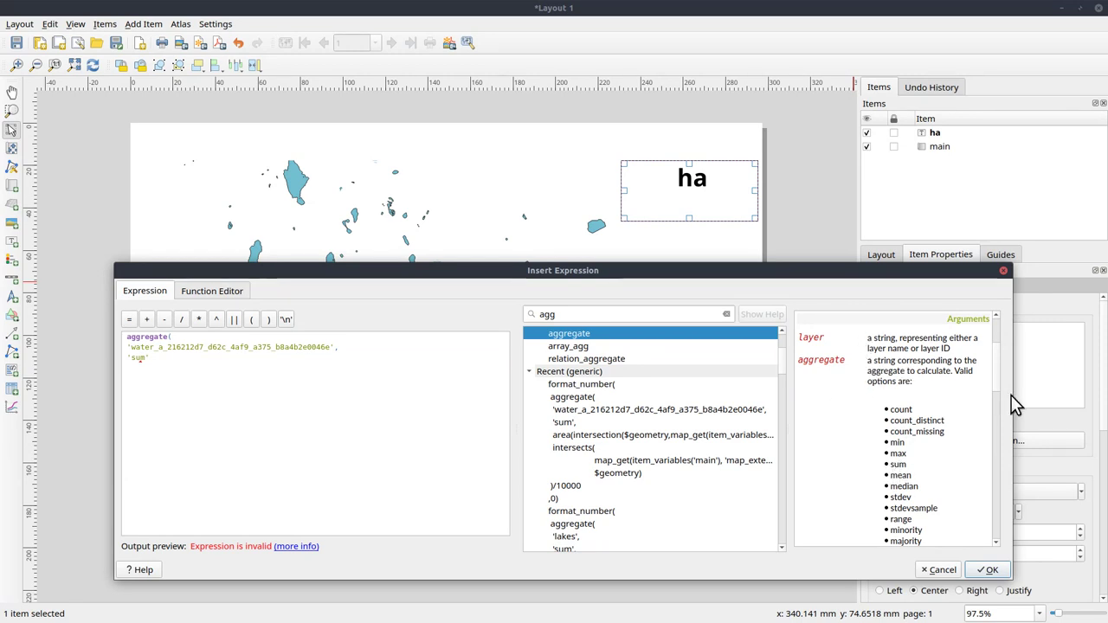
{"action": "scroll", "coordinate": [993, 397], "scroll_direction": "down", "scroll_amount": 10}
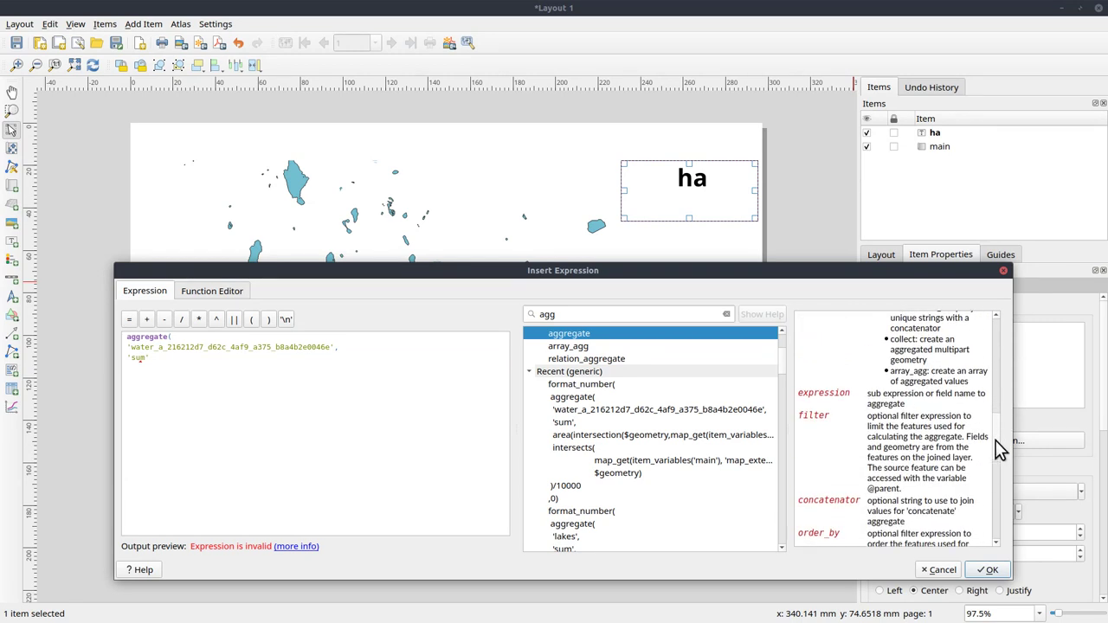
Step: Add $area on a new line as the third argument and review the filter help
{"action": "left_click", "coordinate": [219, 363]}
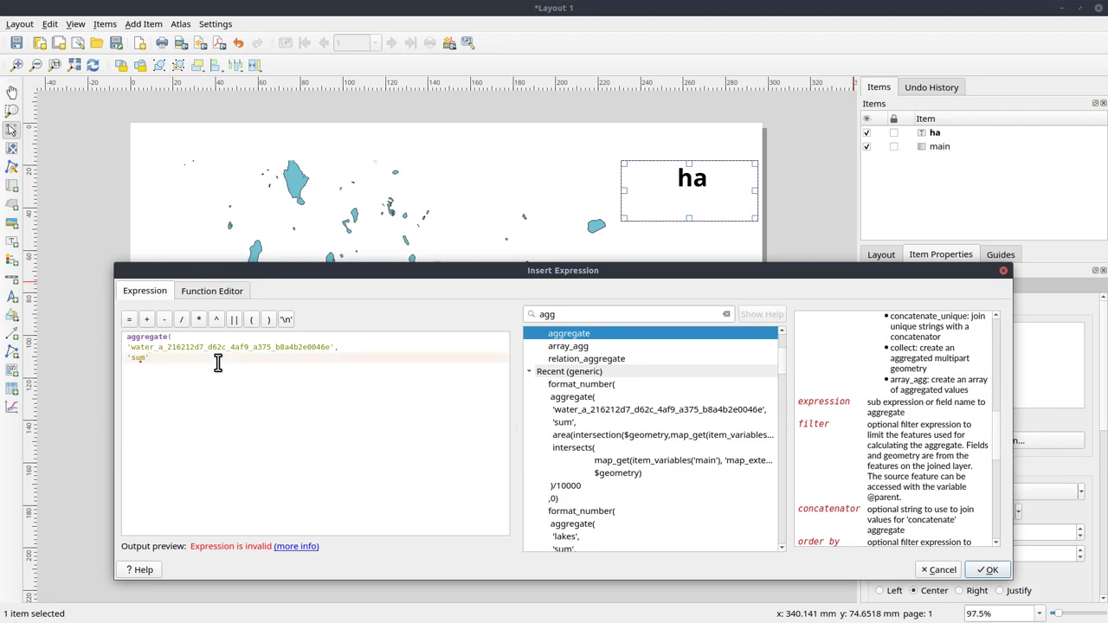
{"action": "key", "text": "Return"}
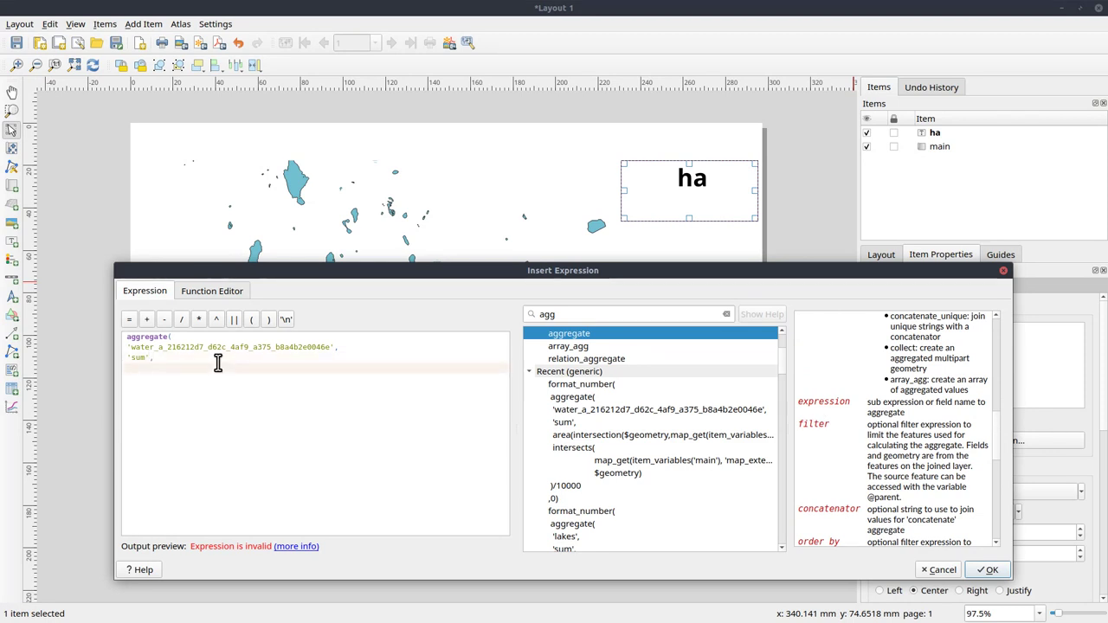
{"action": "type", "text": "$area"}
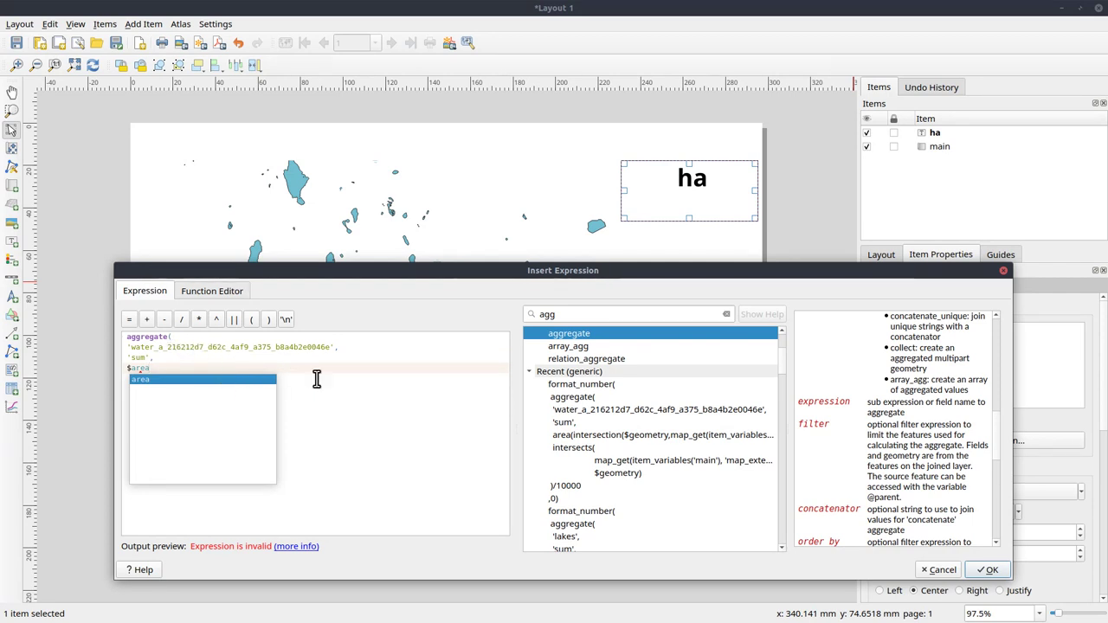
{"action": "scroll", "coordinate": [998, 433], "scroll_direction": "down", "scroll_amount": 2}
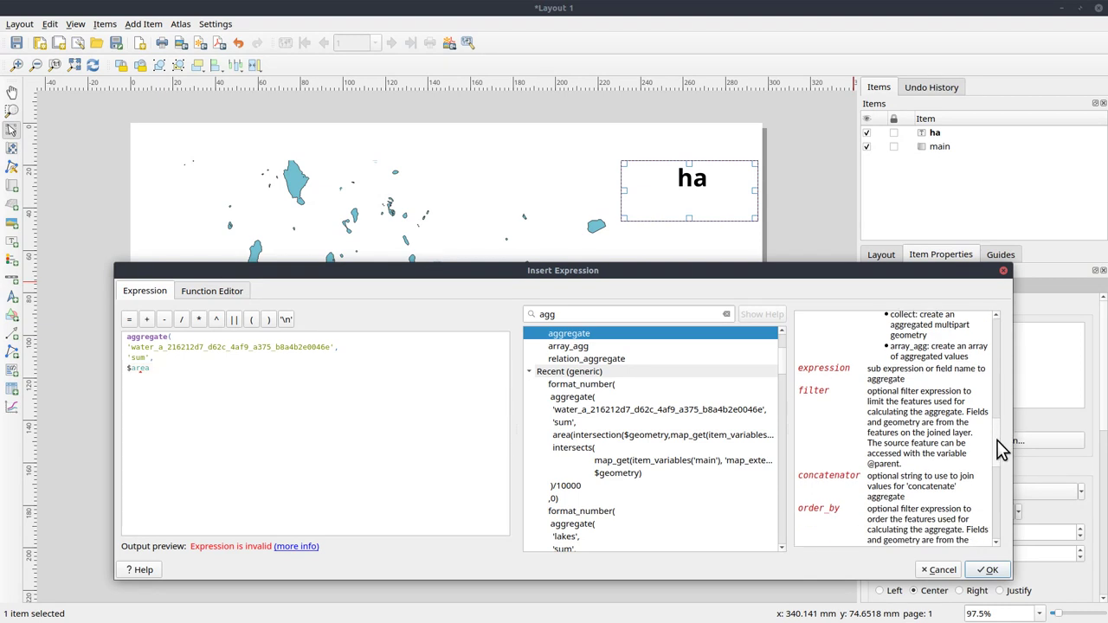
{"action": "scroll", "coordinate": [998, 442], "scroll_direction": "up", "scroll_amount": 2}
{"action": "scroll", "coordinate": [998, 437], "scroll_direction": "down", "scroll_amount": 1}
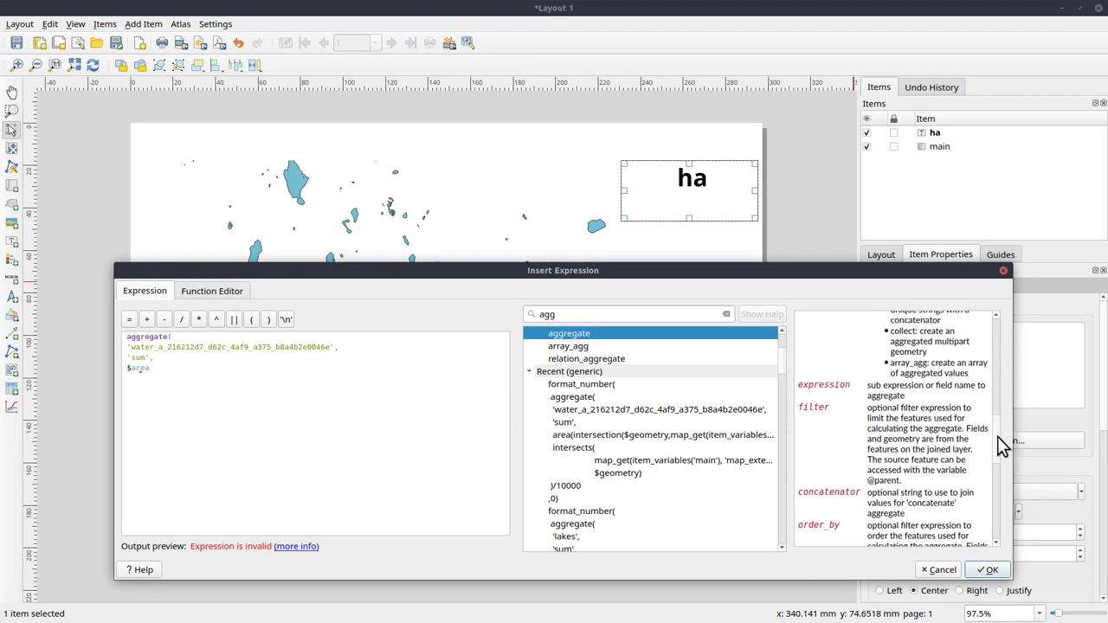
{"action": "scroll", "coordinate": [998, 436], "scroll_direction": "down", "scroll_amount": 1}
{"action": "scroll", "coordinate": [998, 440], "scroll_direction": "up", "scroll_amount": 1}
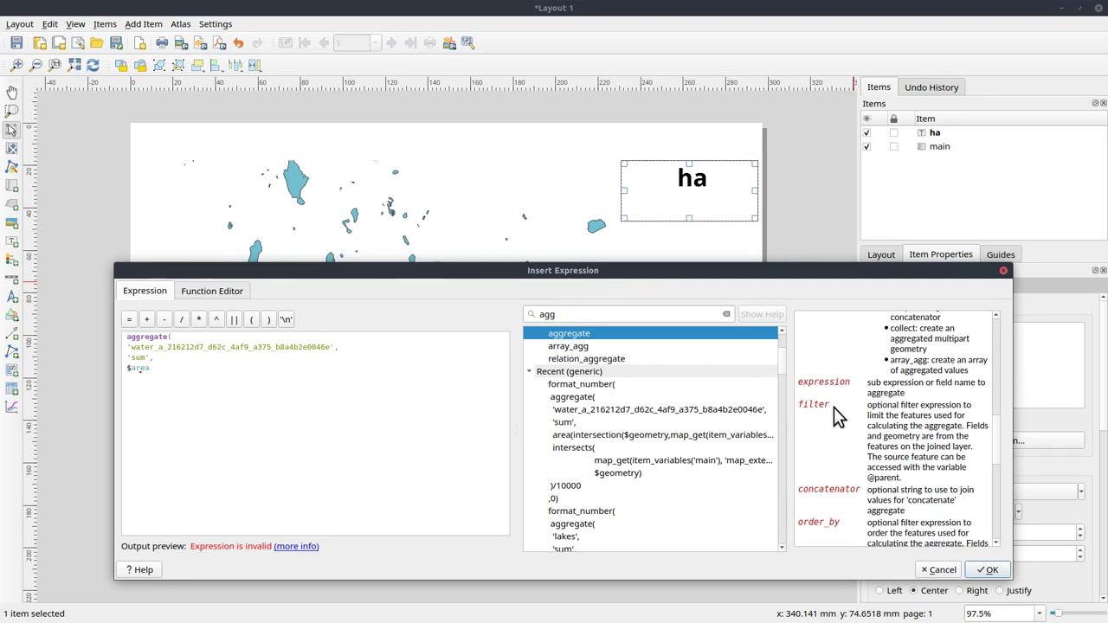
Step: Add an intersects($geometry, filter on a new line after $area
{"action": "left_click", "coordinate": [179, 370]}
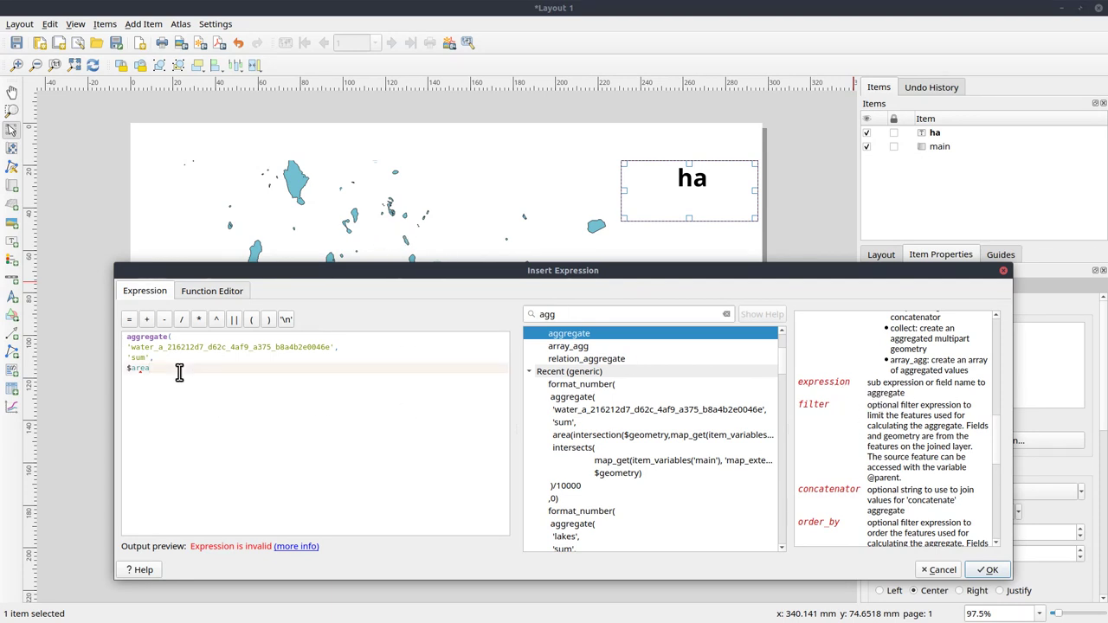
{"action": "key", "text": "Return"}
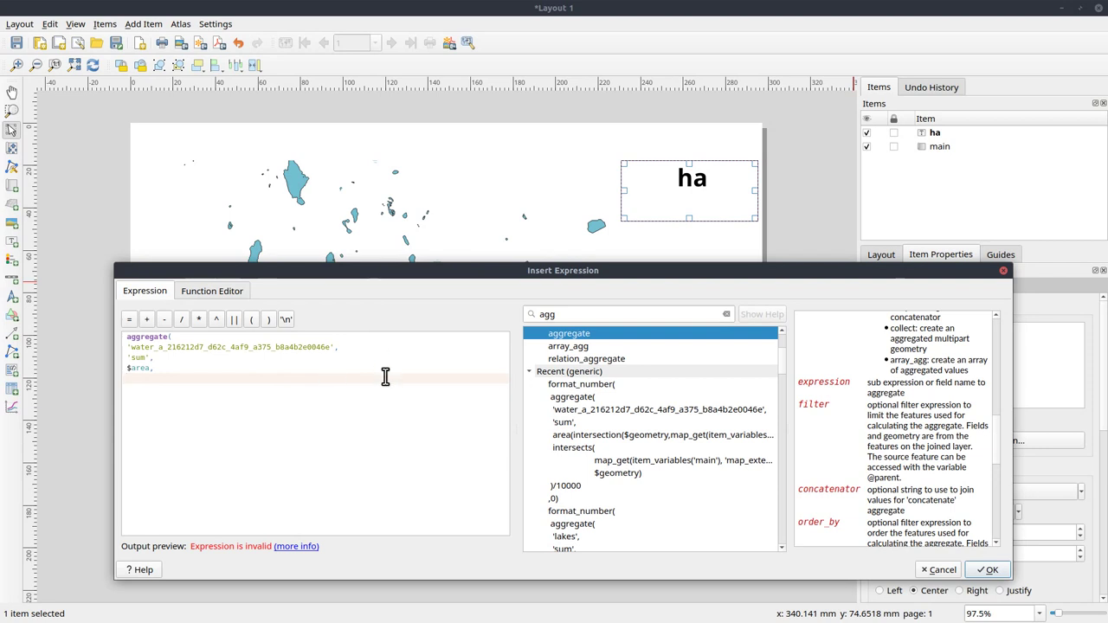
{"action": "left_click", "coordinate": [580, 315]}
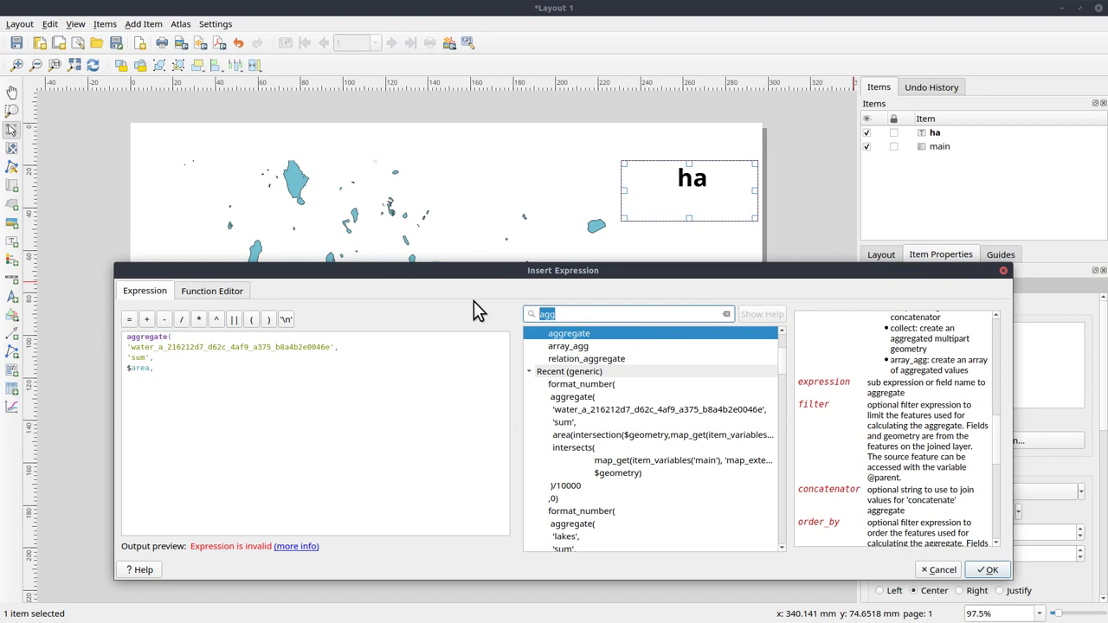
{"action": "type", "text": "interse"}
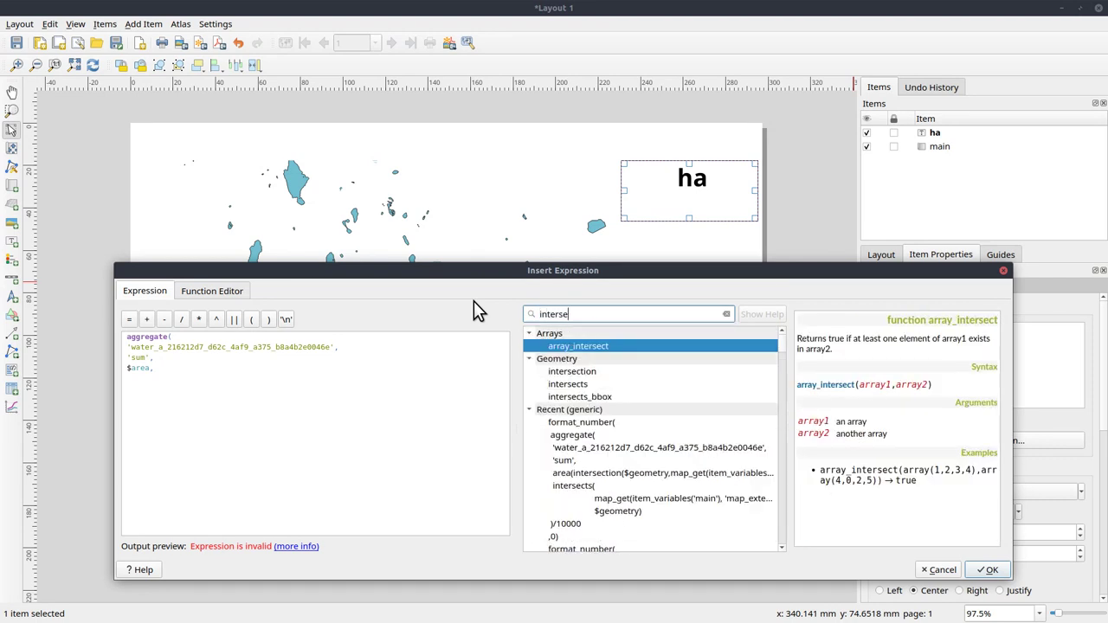
{"action": "type", "text": "ct"}
{"action": "left_click", "coordinate": [582, 386]}
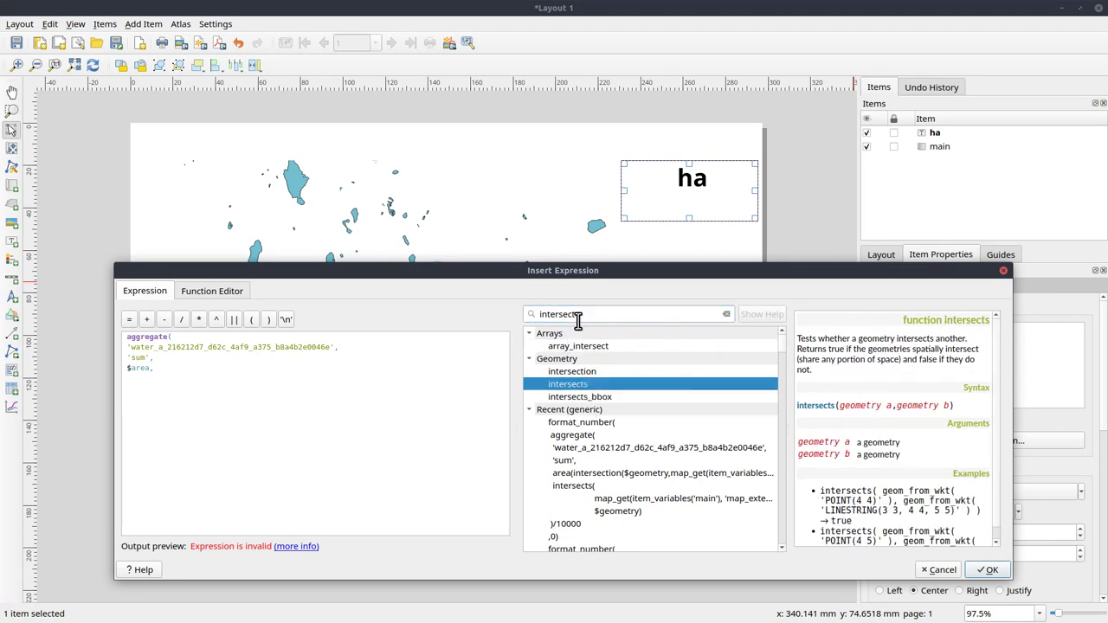
{"action": "double_click", "coordinate": [571, 388]}
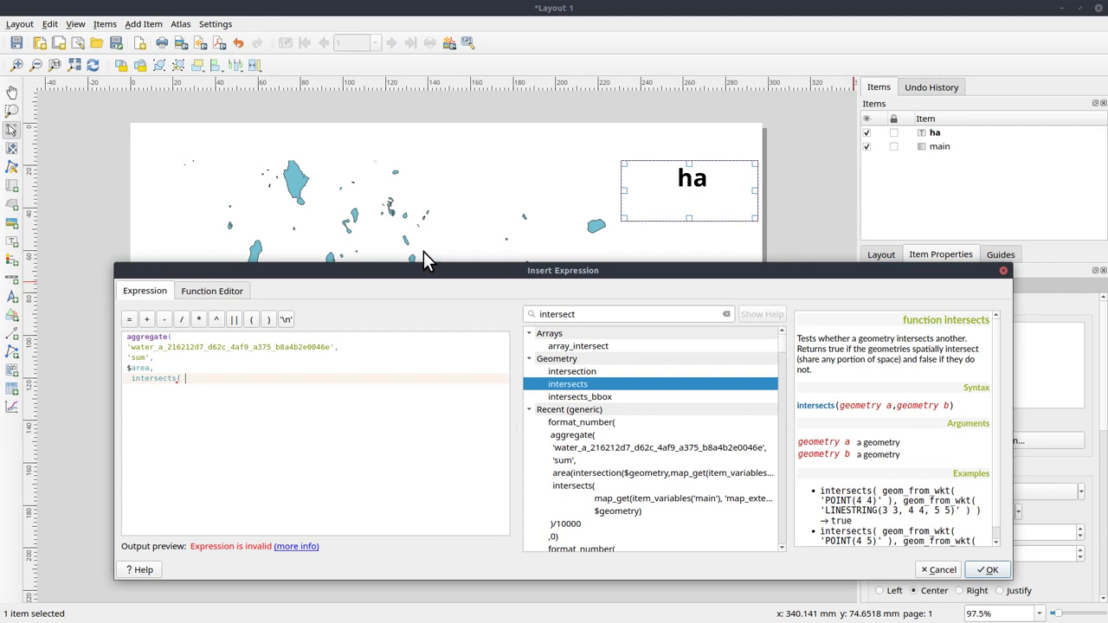
{"action": "type", "text": "geo"}
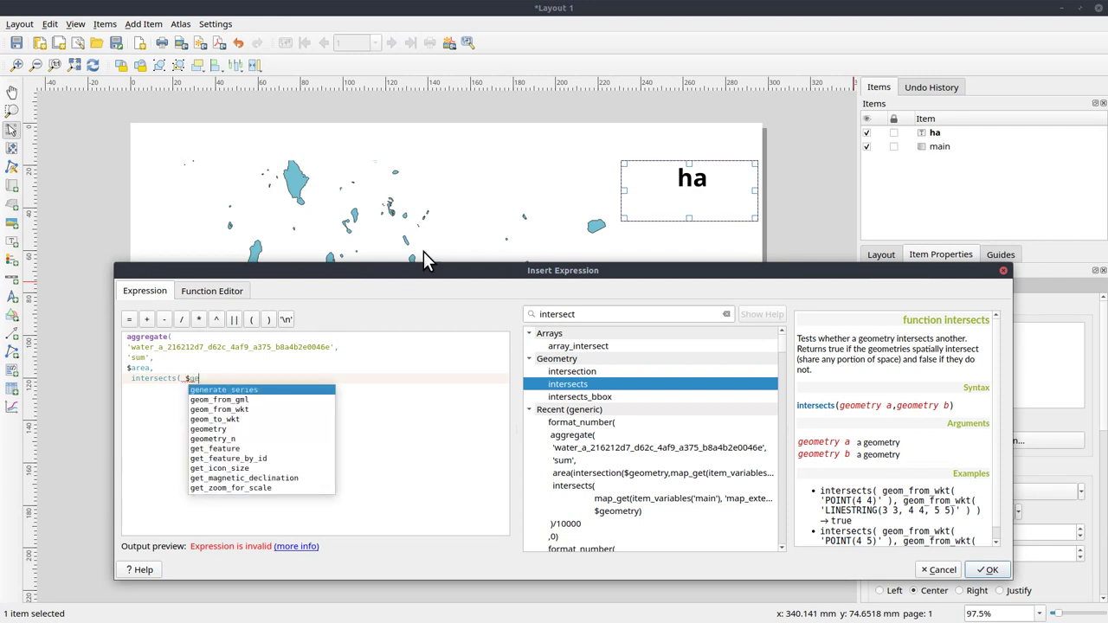
{"action": "type", "text": "metry"}
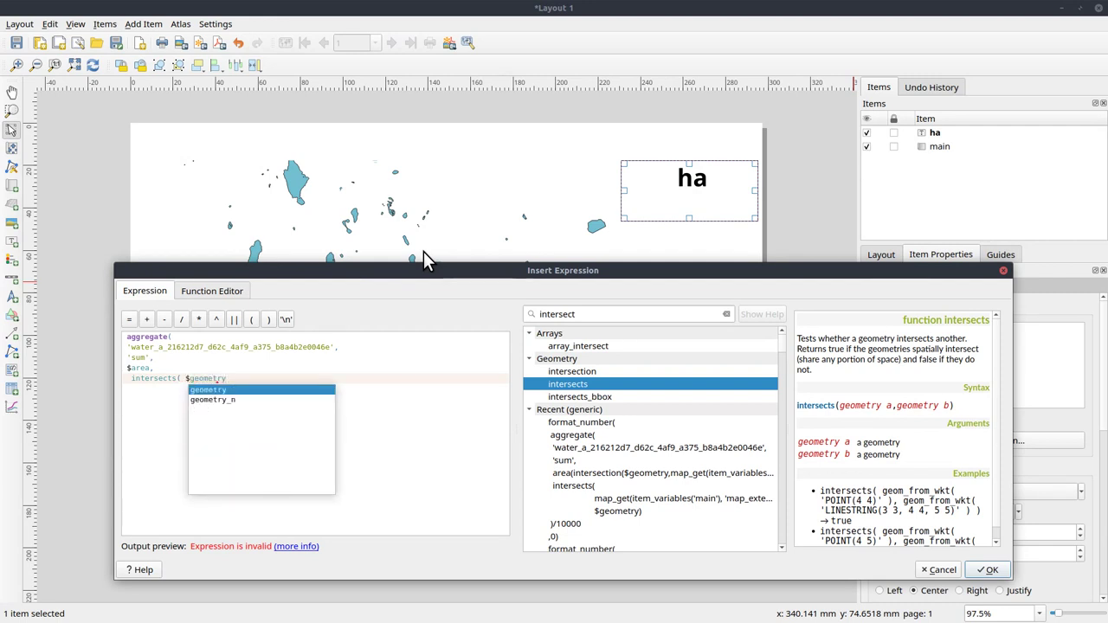
{"action": "type", "text": ","}
{"action": "key", "text": "Return"}
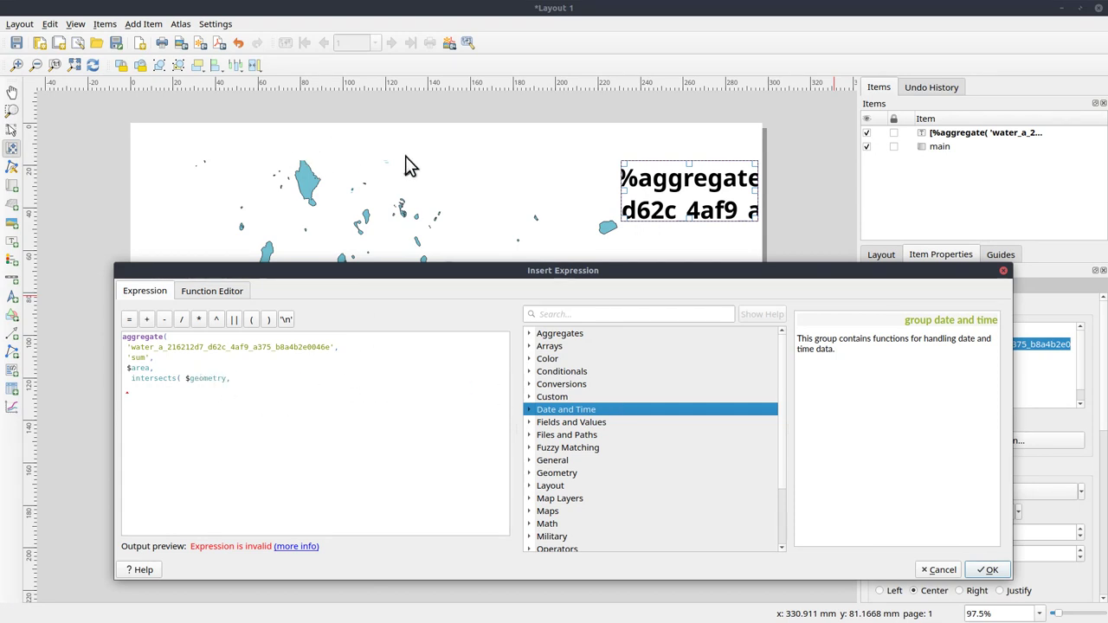
Step: Insert map_get from the Maps function group as the intersects filter's second argument
{"action": "left_click", "coordinate": [547, 512]}
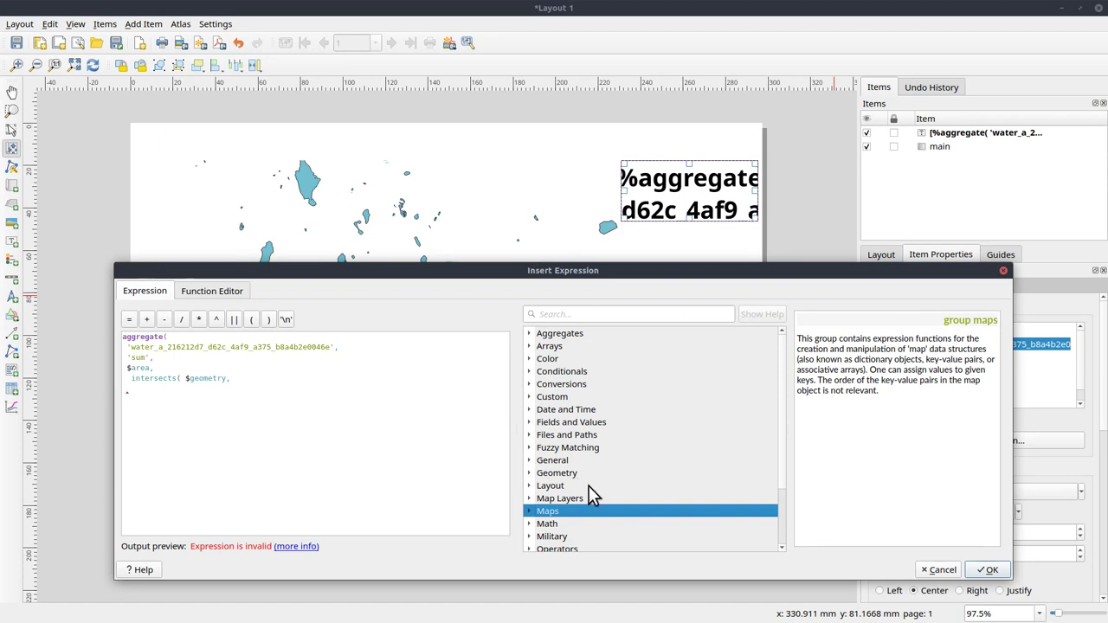
{"action": "left_click", "coordinate": [529, 511]}
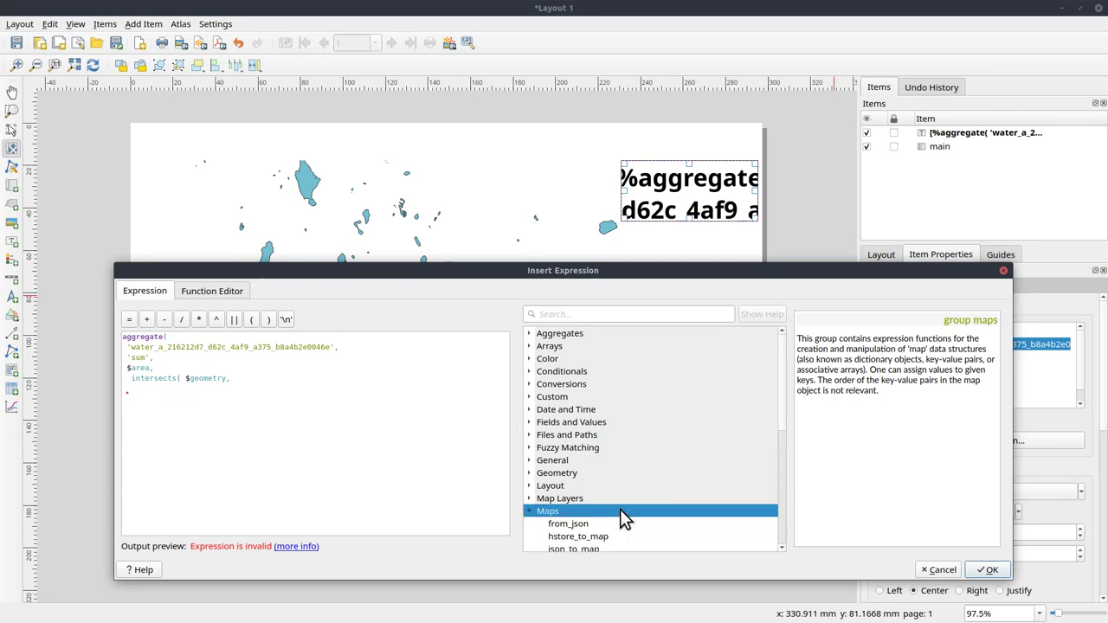
{"action": "scroll", "coordinate": [784, 444], "scroll_direction": "down", "scroll_amount": 4}
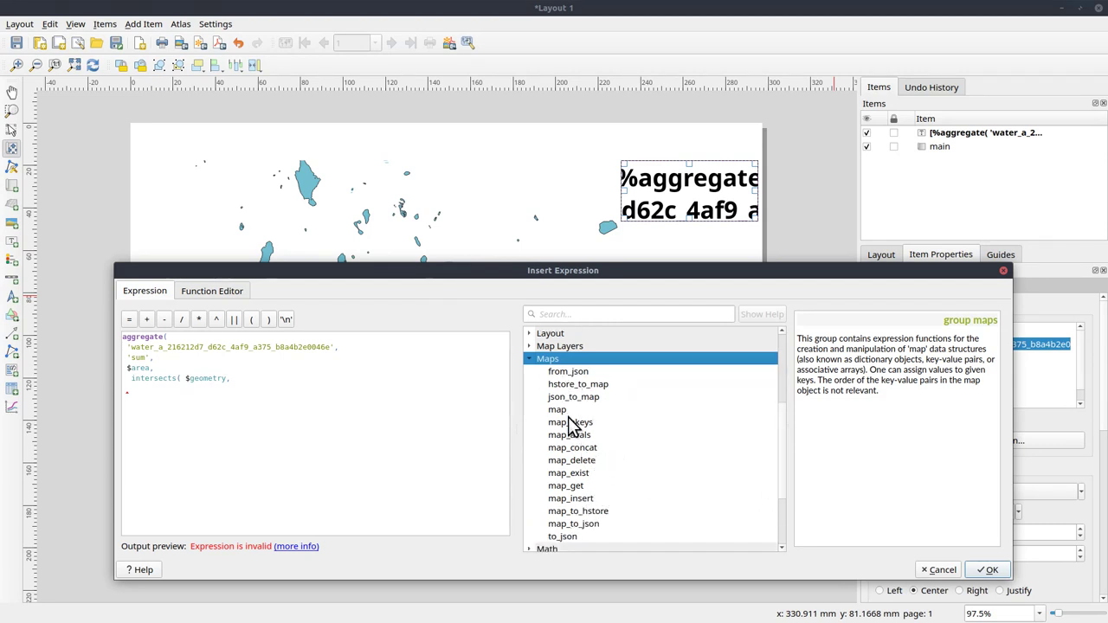
{"action": "double_click", "coordinate": [567, 485]}
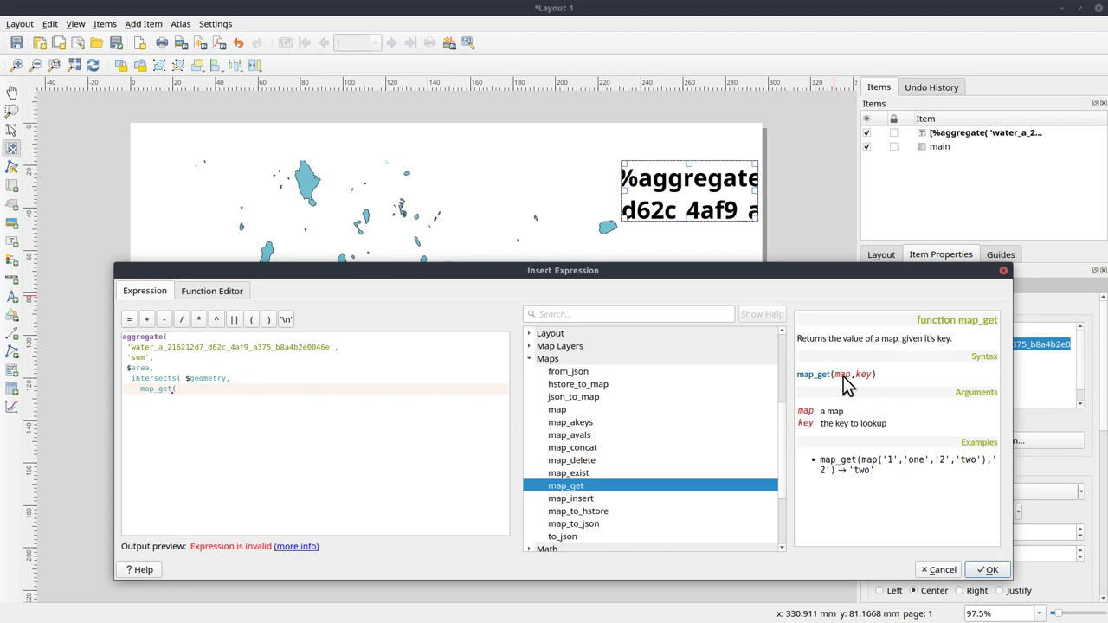
Step: Fill map_get with item_variables('main') and the 'map_extent' key
{"action": "left_click", "coordinate": [587, 314]}
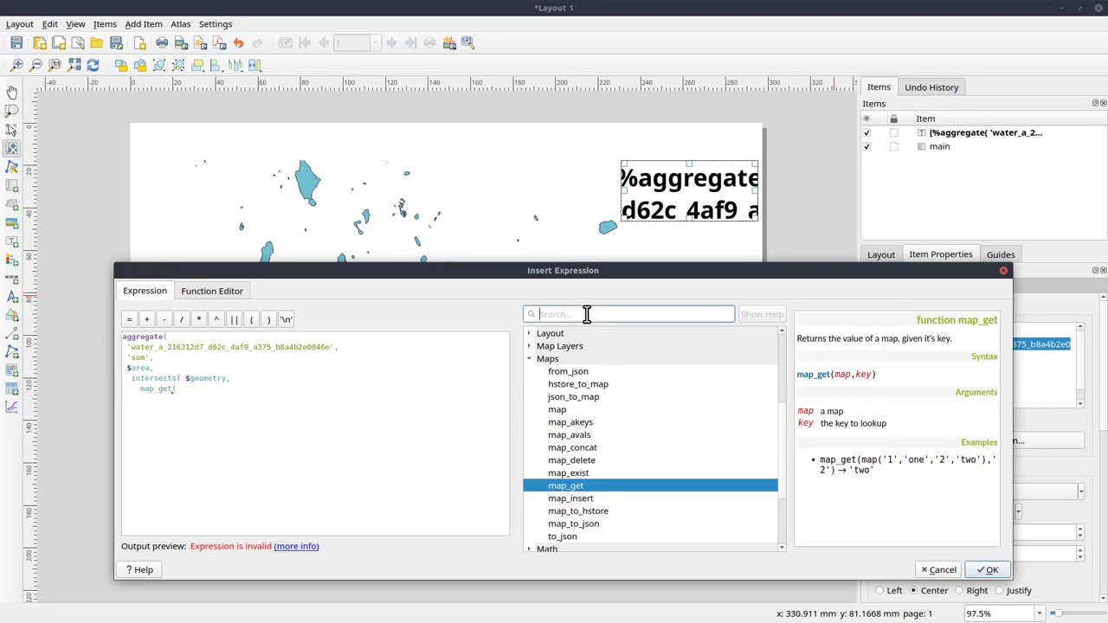
{"action": "type", "text": "item"}
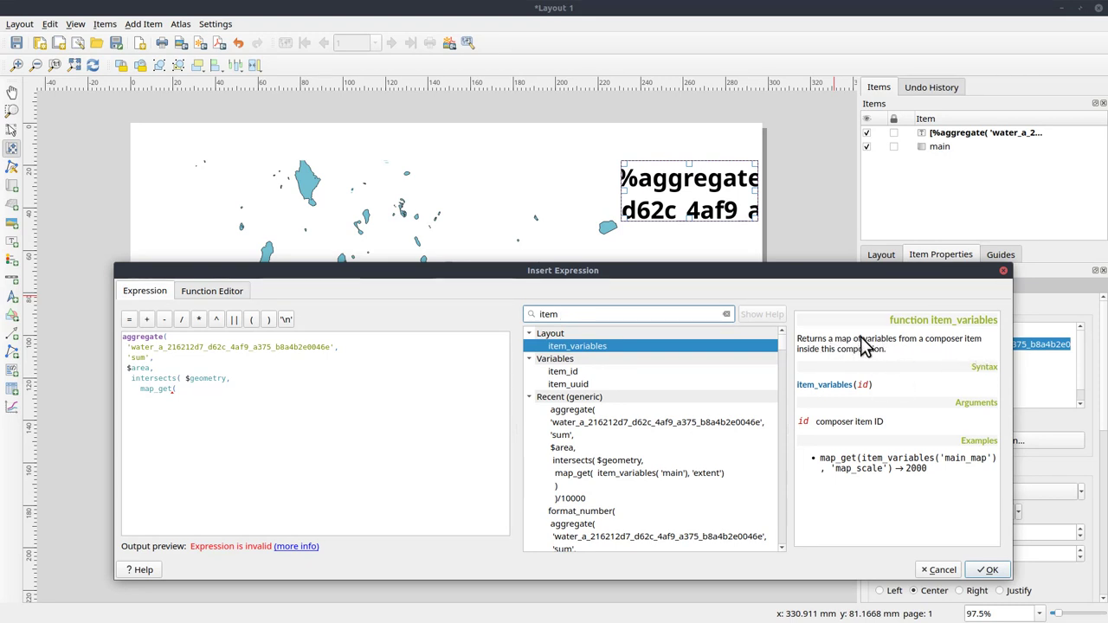
{"action": "double_click", "coordinate": [578, 347]}
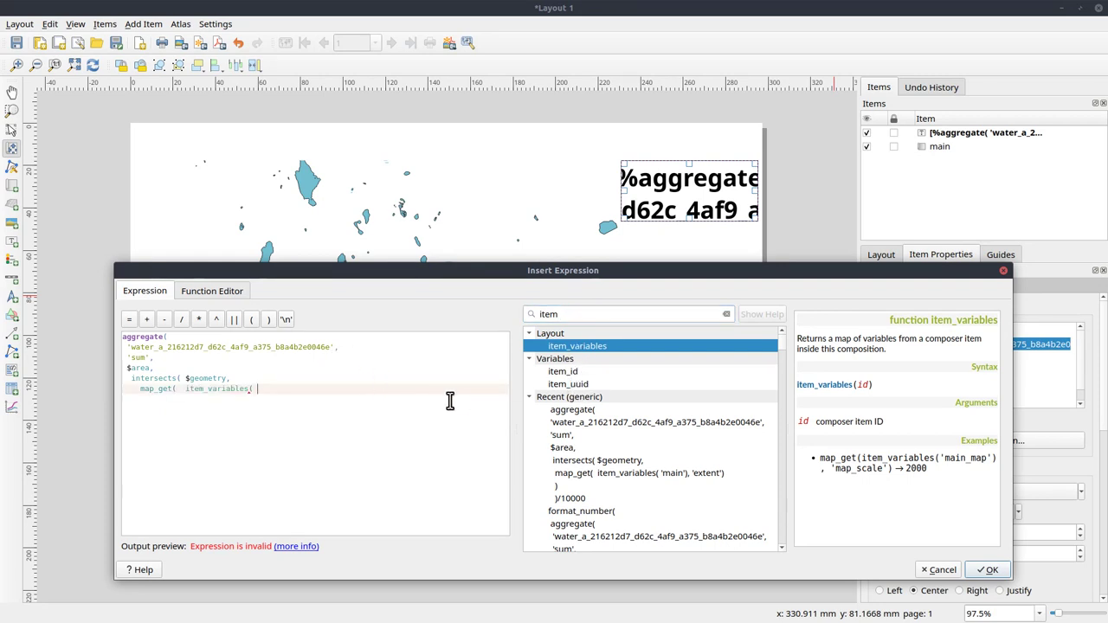
{"action": "type", "text": "'main"}
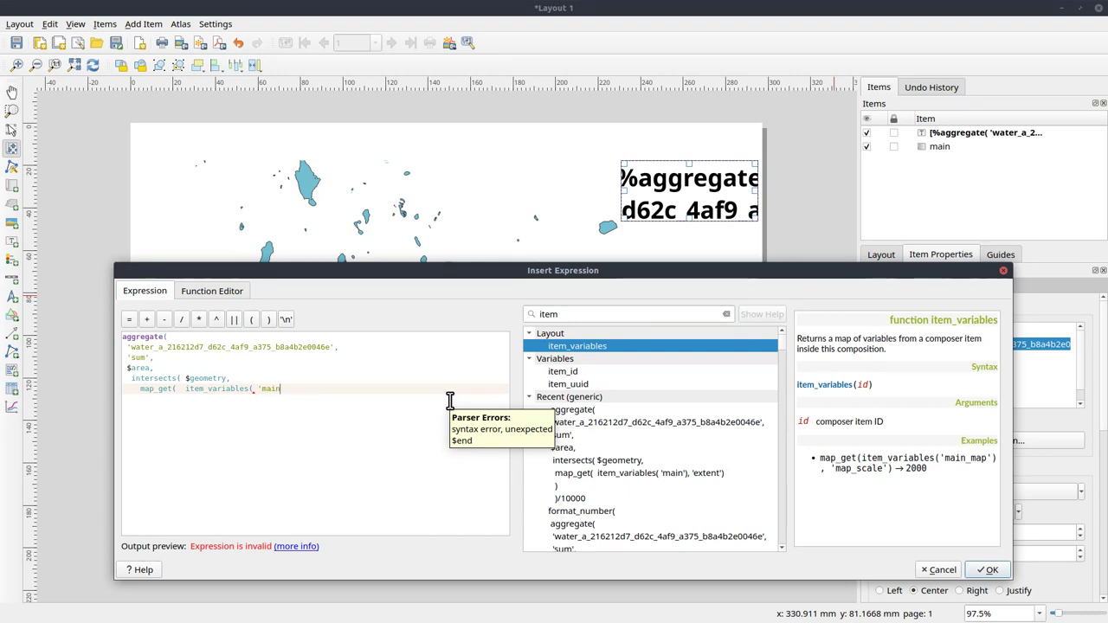
{"action": "type", "text": "')"}
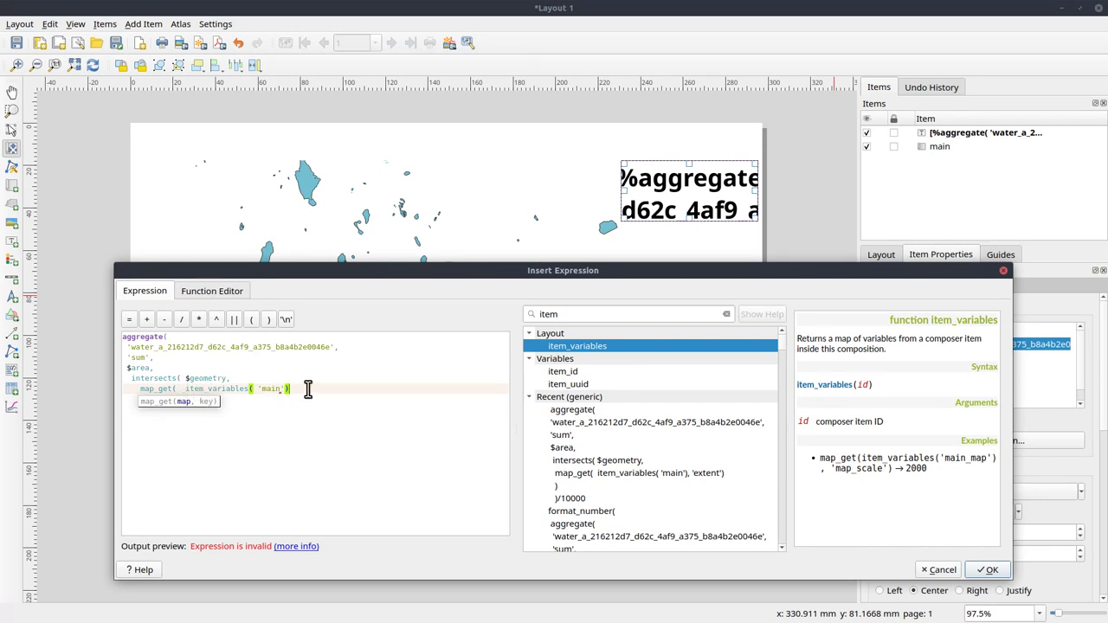
{"action": "type", "text": ","}
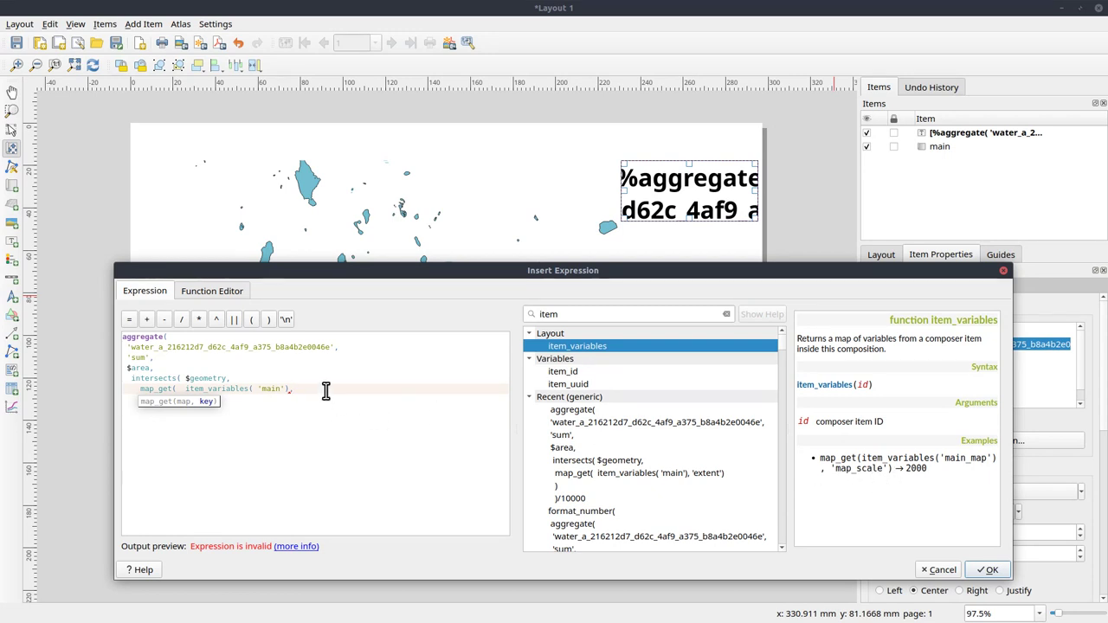
{"action": "type", "text": "'map_ex"}
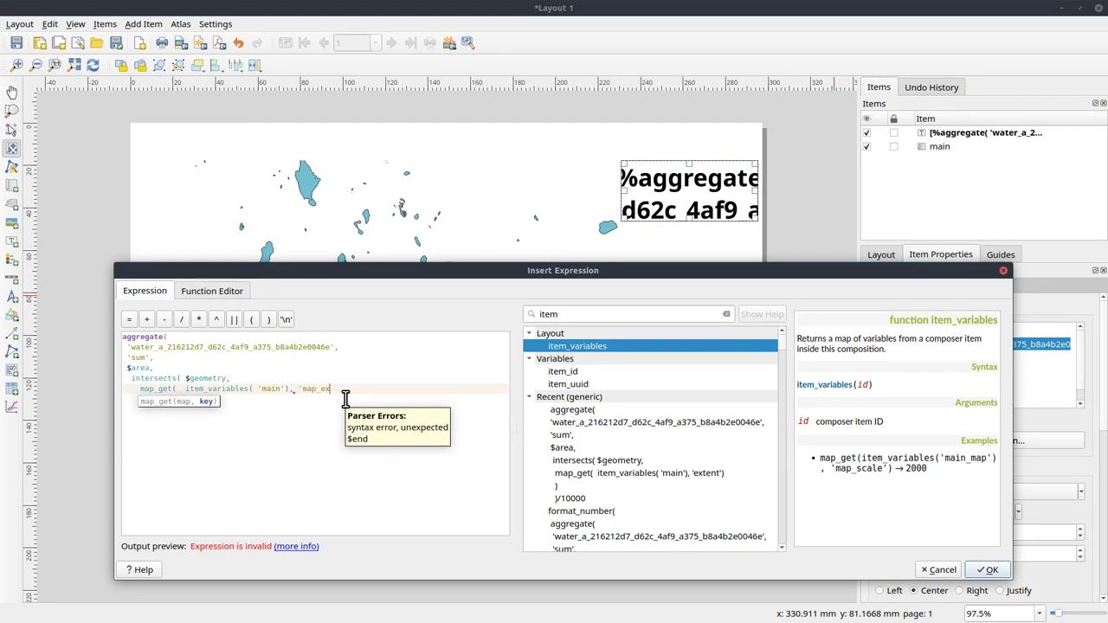
{"action": "type", "text": "tent')"}
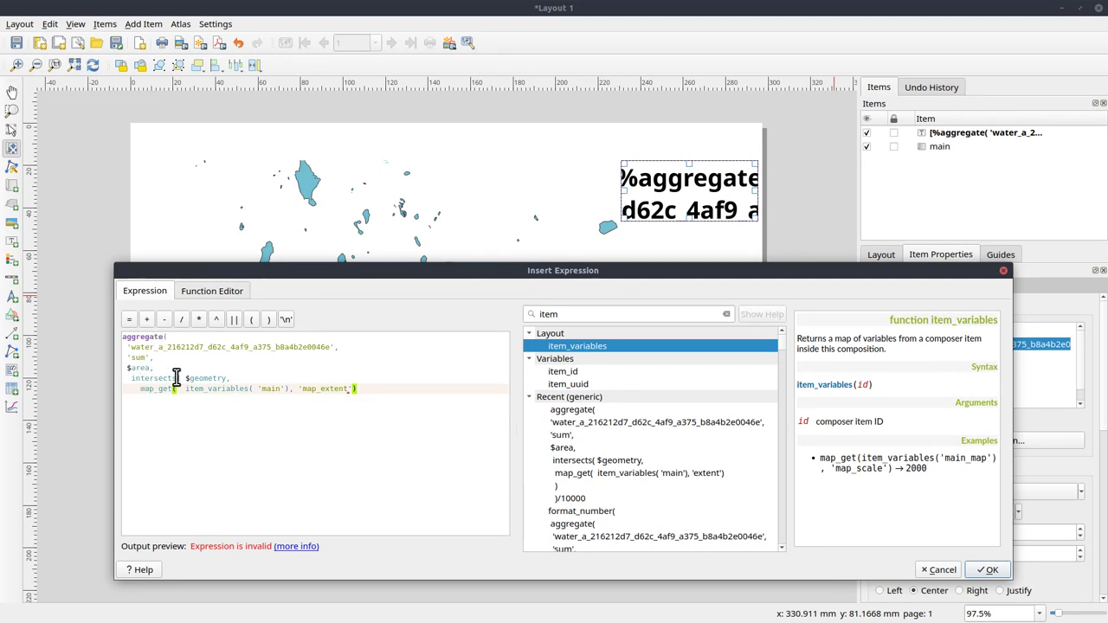
Step: Close the aggregate's brackets on new lines and divide the sum by 10000, previewing 1690.83
{"action": "mouse_move", "coordinate": [355, 387]}
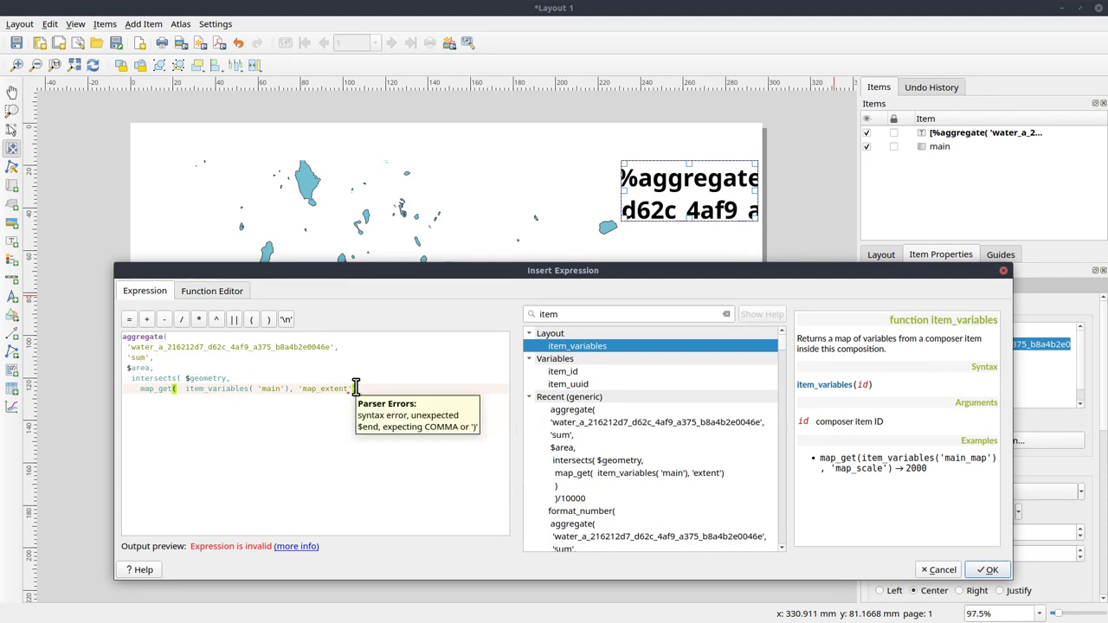
{"action": "key", "text": "Return"}
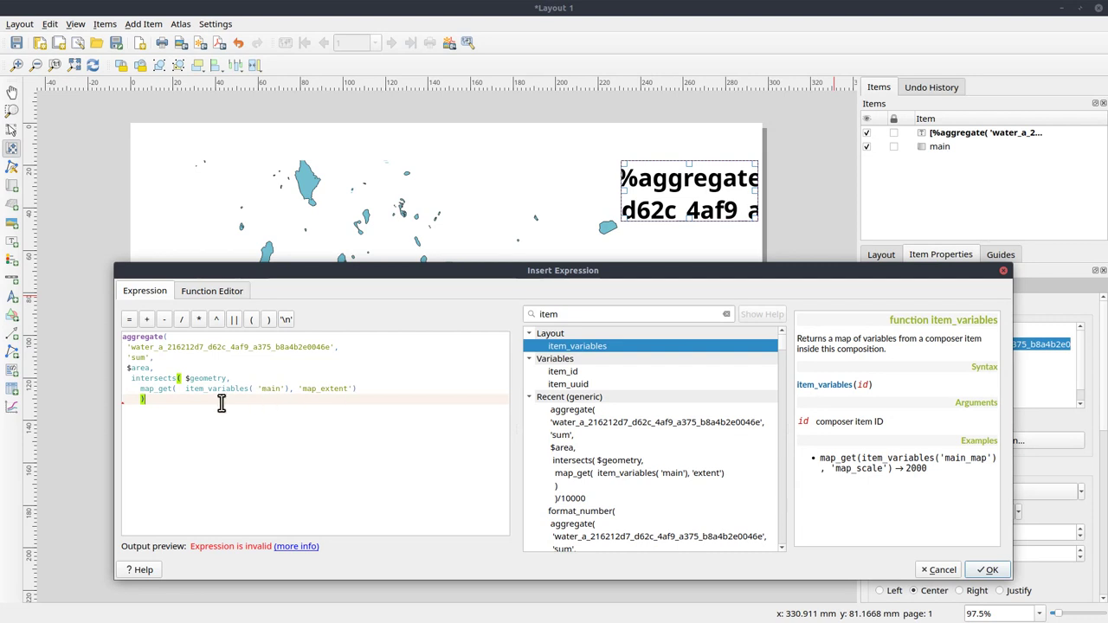
{"action": "key", "text": "Return"}
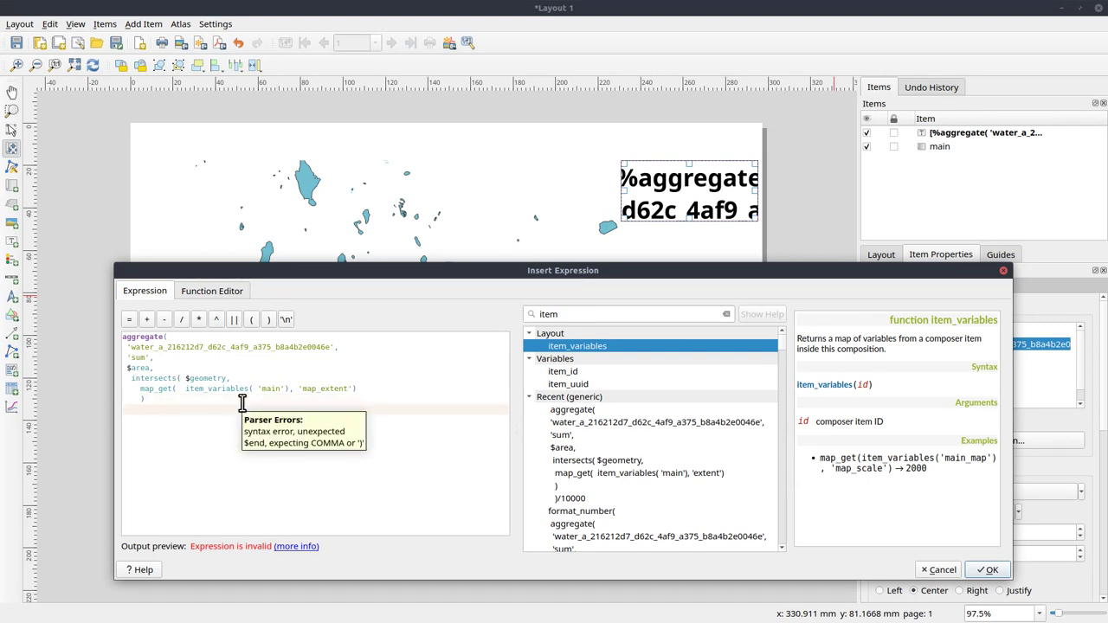
{"action": "type", "text": ")"}
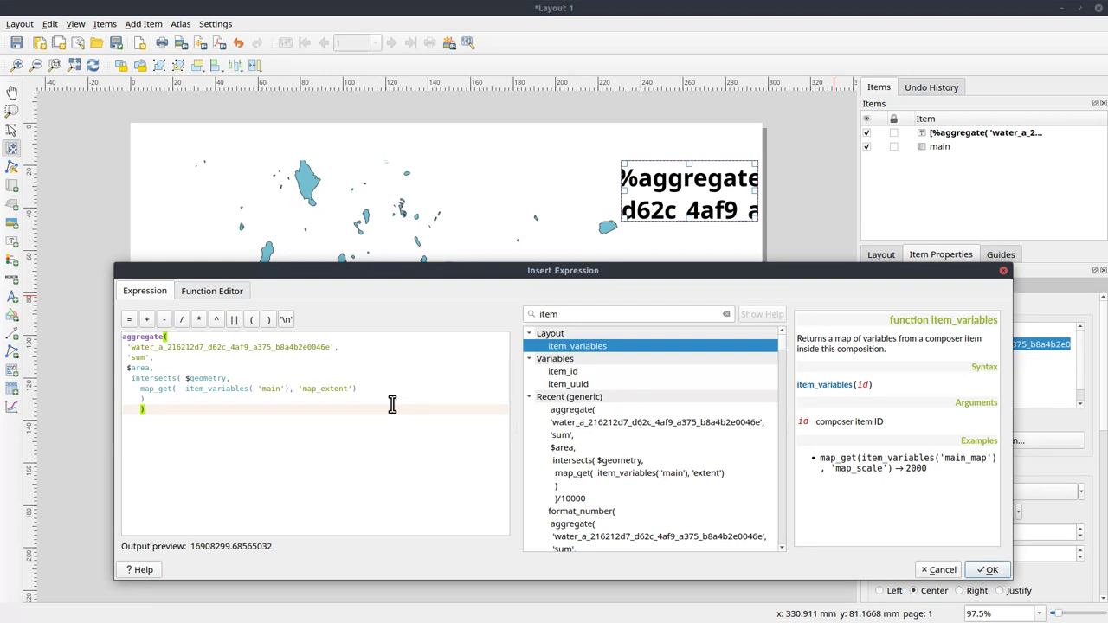
{"action": "type", "text": "/10"}
Step: Wrap the aggregate(...)/10000 expression in format_number(..., 0) so it previews 1 691
{"action": "key", "text": "Up"}
{"action": "key", "text": "Up"}
{"action": "key", "text": "Up"}
{"action": "key", "text": "Up"}
{"action": "key", "text": "Up"}
{"action": "key", "text": "Up"}
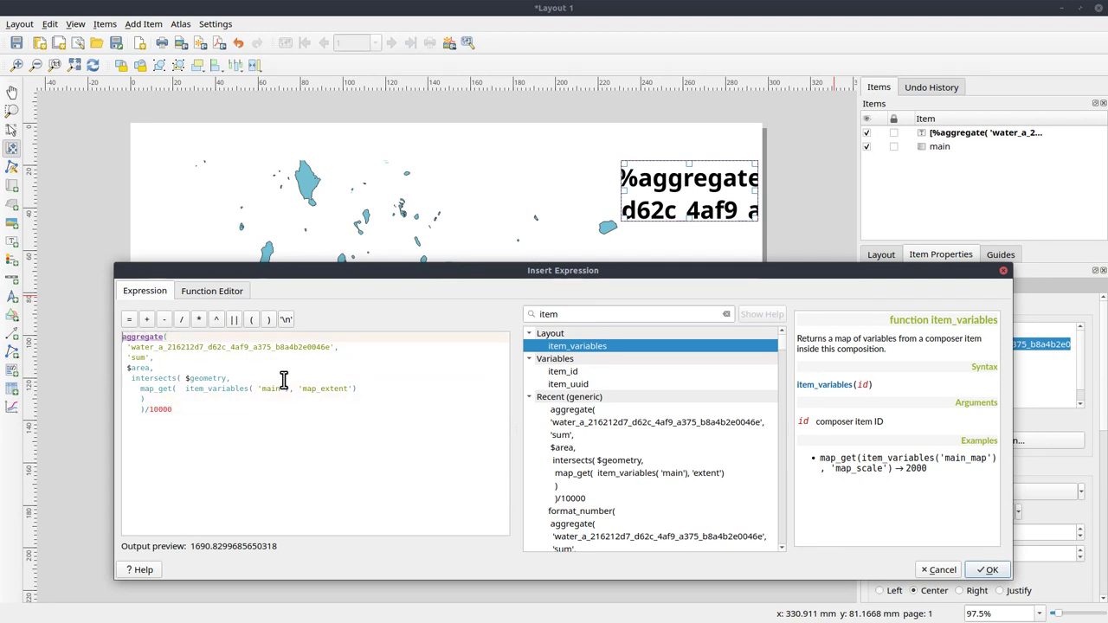
{"action": "type", "text": "for"}
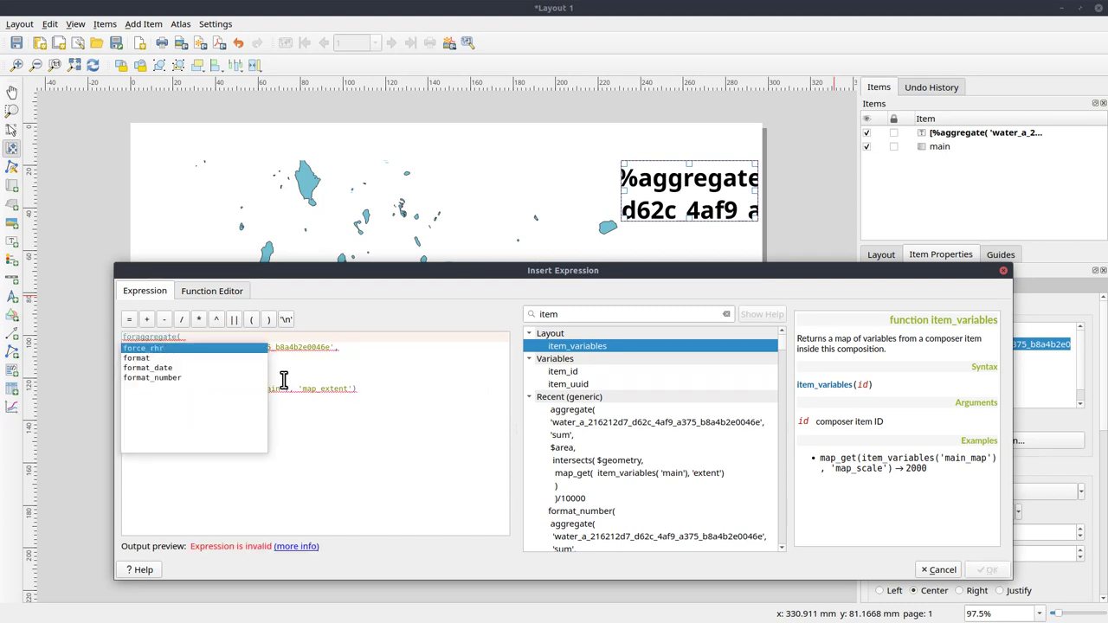
{"action": "key", "text": "Down"}
{"action": "key", "text": "Down"}
{"action": "key", "text": "Down"}
{"action": "key", "text": "Return"}
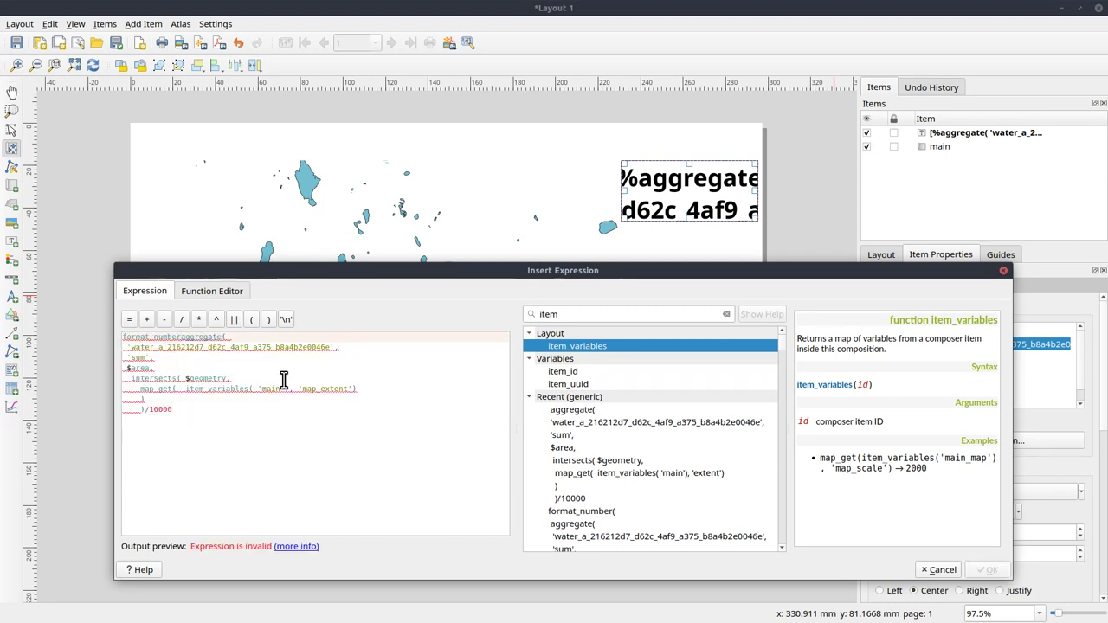
{"action": "type", "text": "("}
{"action": "key", "text": "Down"}
{"action": "key", "text": "Down"}
{"action": "key", "text": "Down"}
{"action": "key", "text": "Down"}
{"action": "key", "text": "Down"}
{"action": "key", "text": "Down"}
{"action": "key", "text": "Down"}
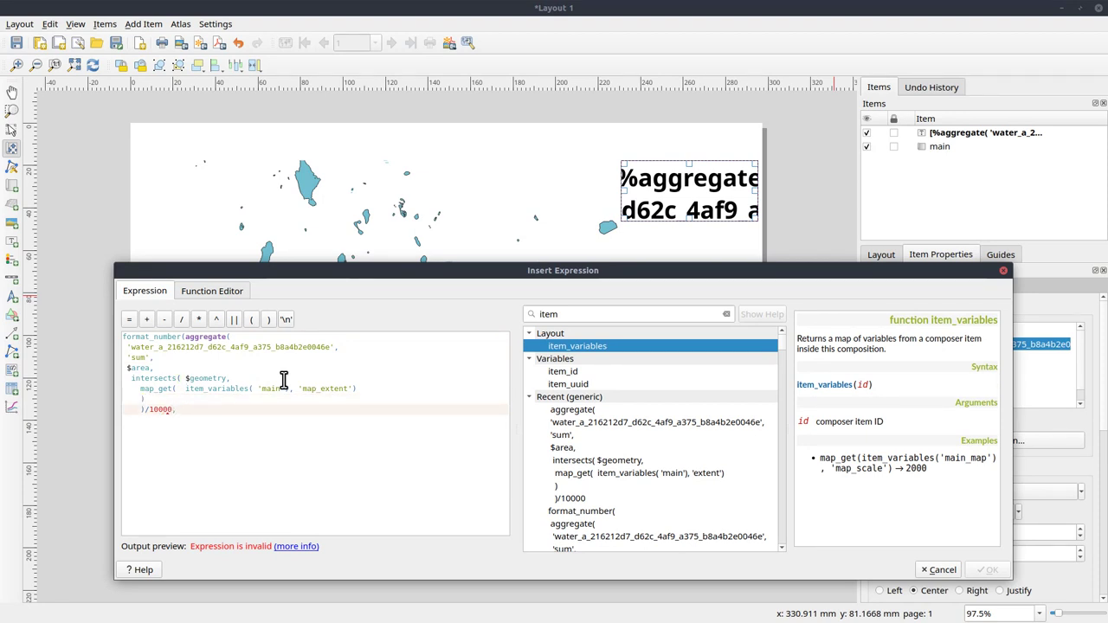
{"action": "type", "text": ",0)"}
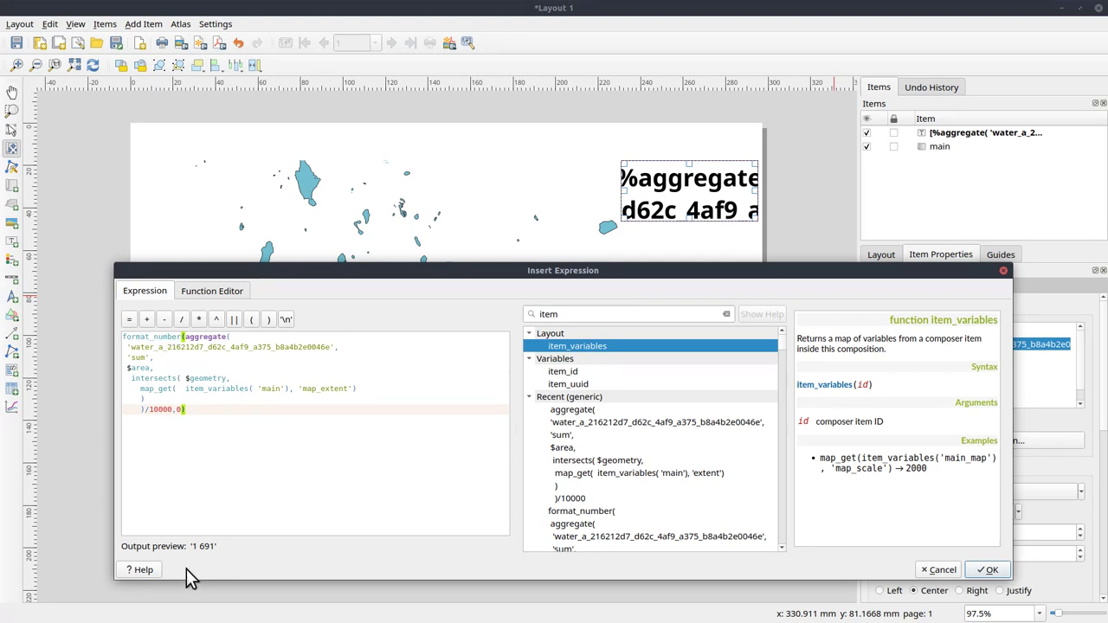
Step: Try round in place of format_number, restore format_number, and apply the expression to the label
{"action": "double_click", "coordinate": [179, 338]}
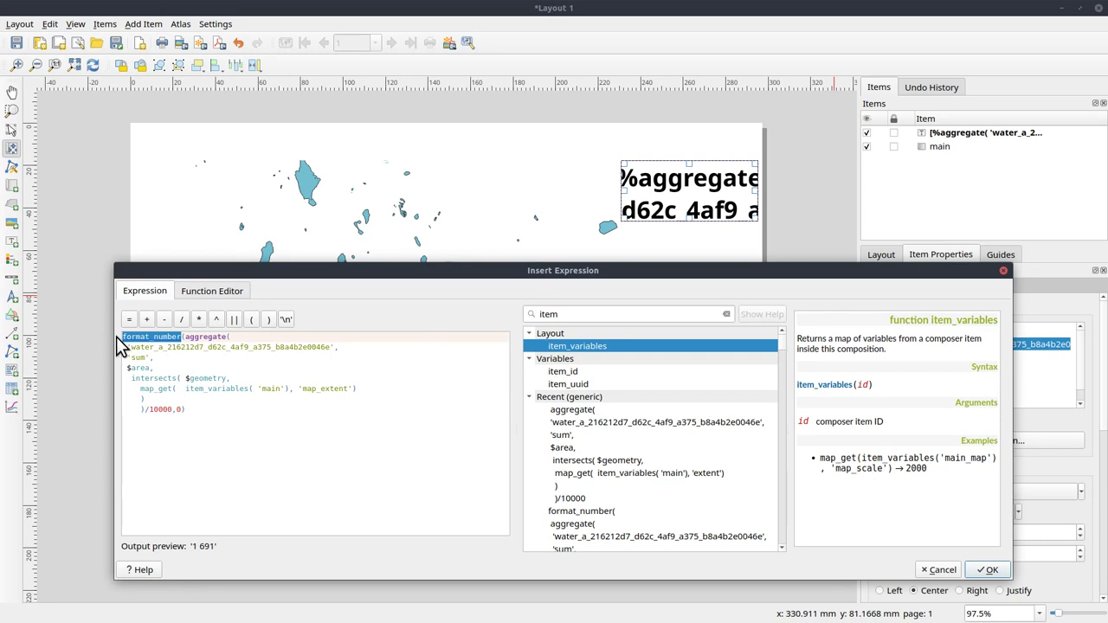
{"action": "type", "text": "round"}
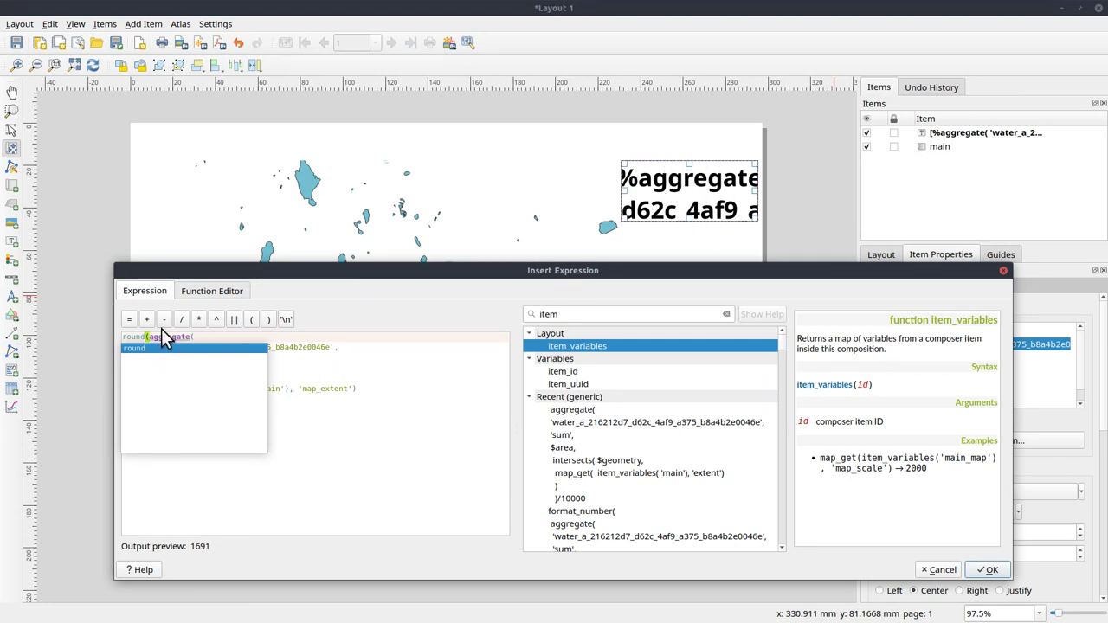
{"action": "key", "text": "BackSpace"}
{"action": "key", "text": "BackSpace"}
{"action": "key", "text": "BackSpace"}
{"action": "key", "text": "BackSpace"}
{"action": "key", "text": "BackSpace"}
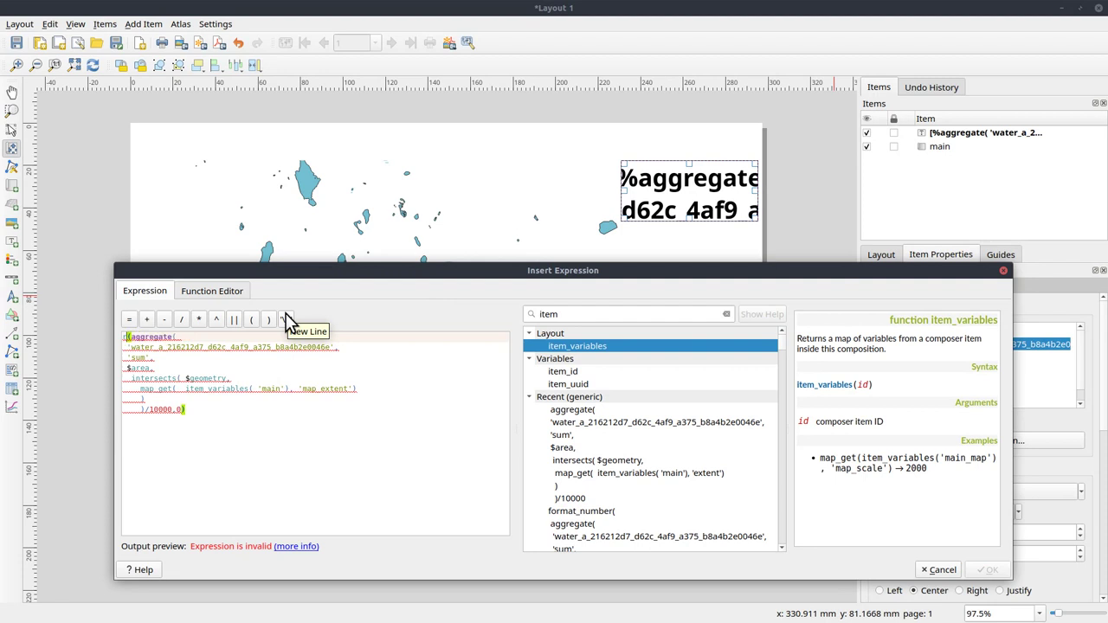
{"action": "type", "text": "format_number"}
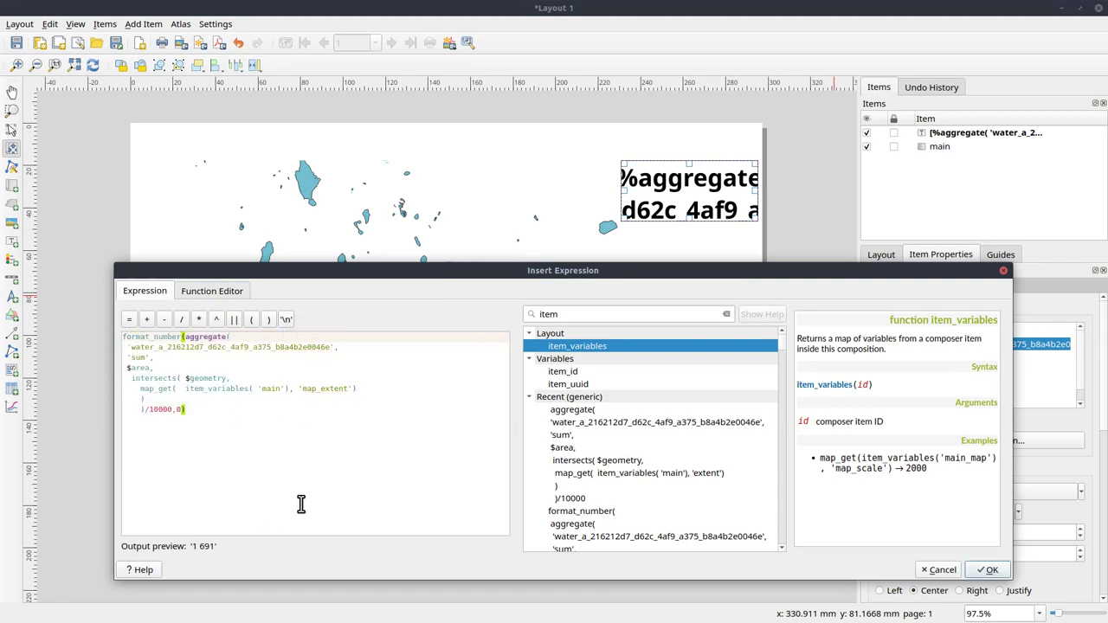
{"action": "left_click", "coordinate": [1000, 571]}
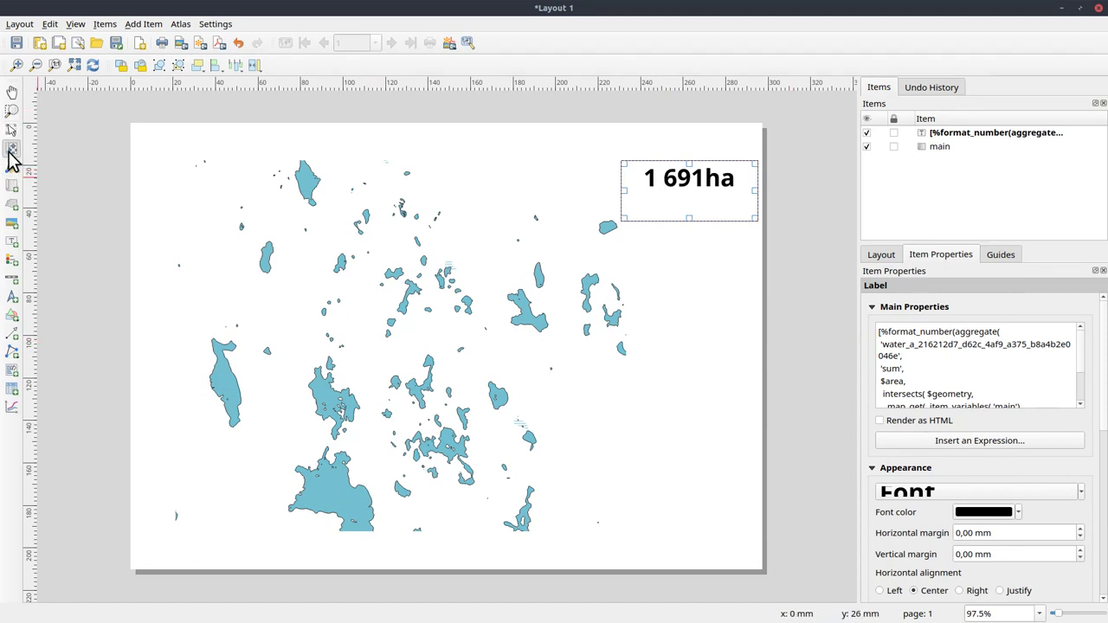
Step: Pan the map item to another group of lakes and refresh so the label reads 1 243ha
{"action": "left_click_drag", "start_coordinate": [452, 346], "coordinate": [440, 457]}
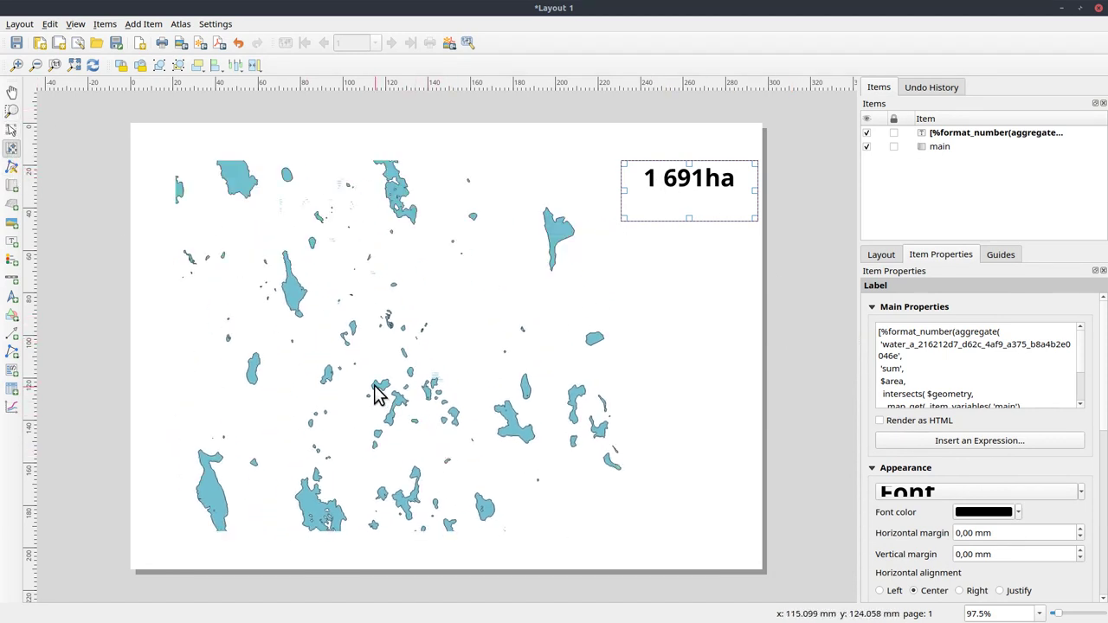
{"action": "left_click_drag", "start_coordinate": [396, 396], "coordinate": [482, 445]}
{"action": "left_click_drag", "start_coordinate": [476, 338], "coordinate": [433, 401]}
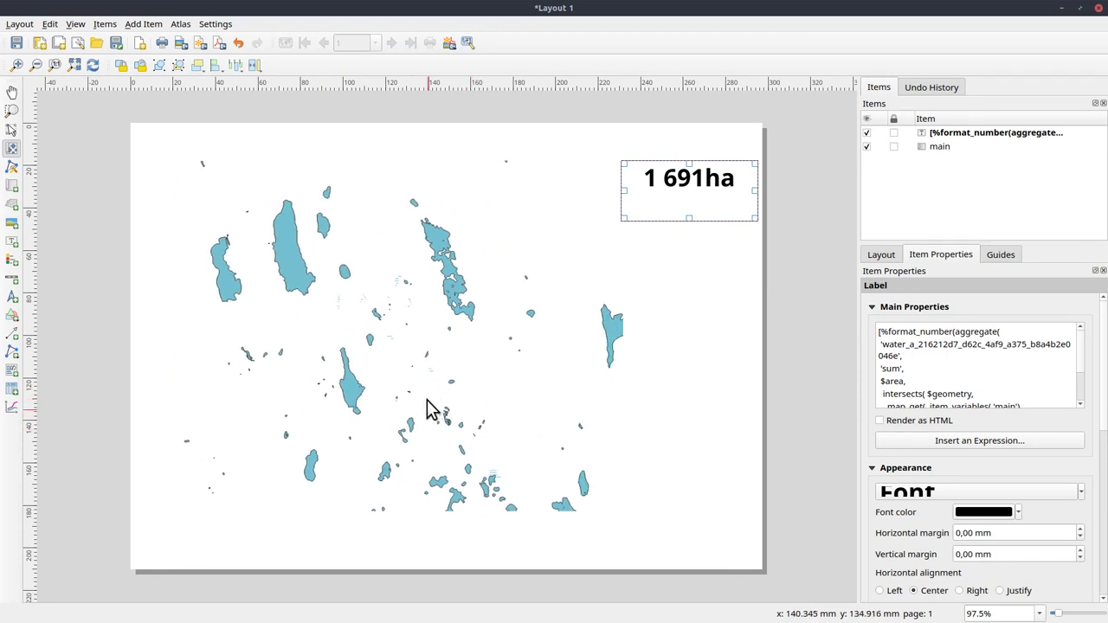
{"action": "left_click_drag", "start_coordinate": [491, 462], "coordinate": [490, 396]}
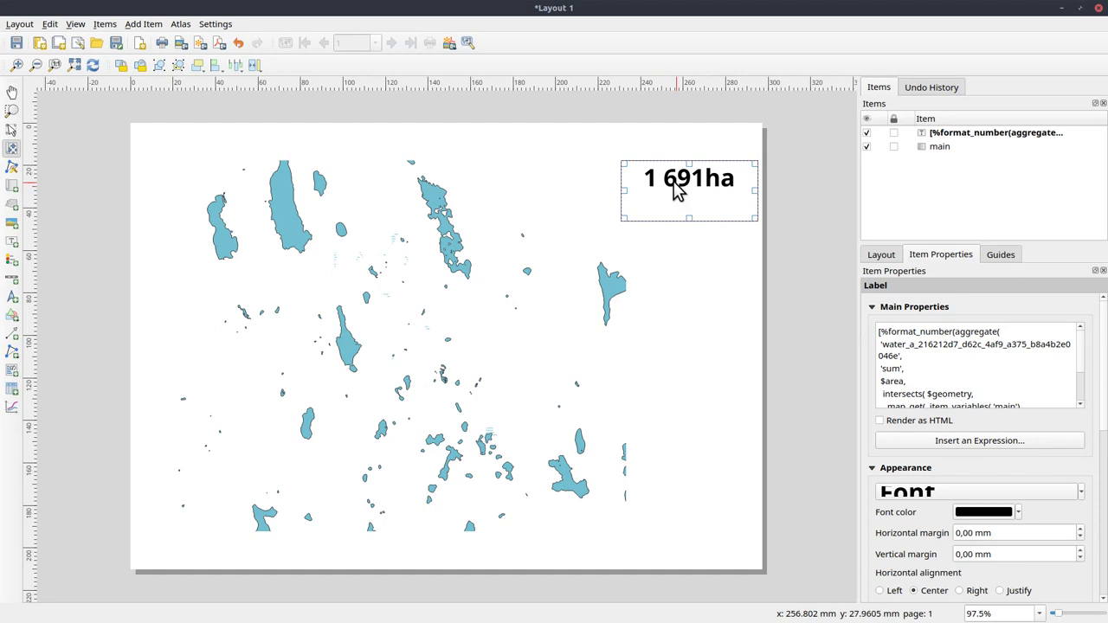
{"action": "left_click", "coordinate": [93, 74]}
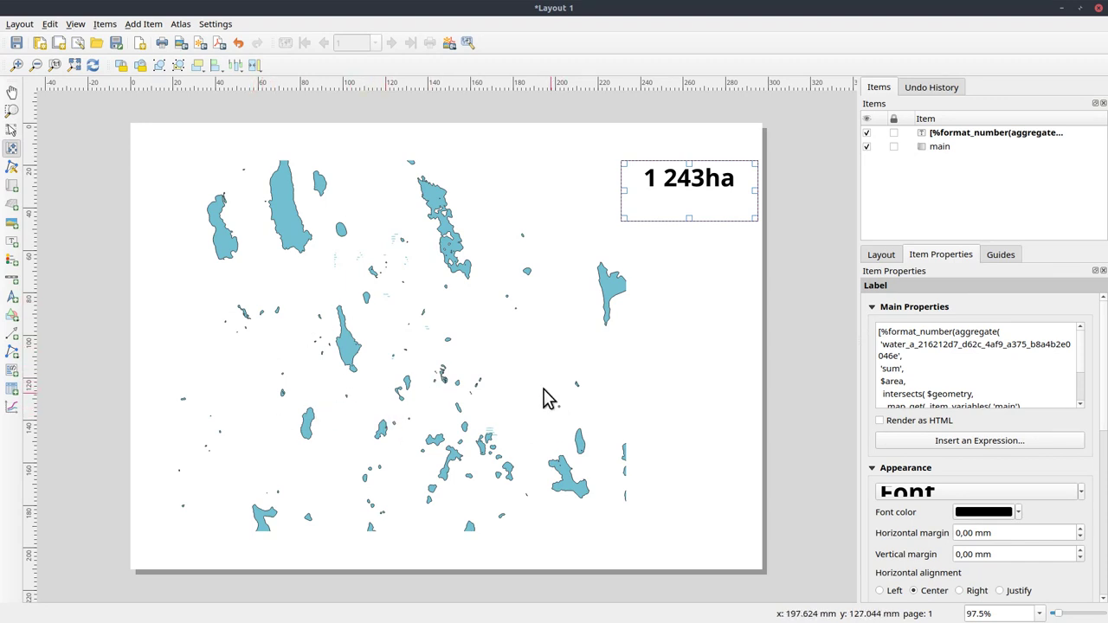
Step: Pan and zoom the map item into a new area of lakes
{"action": "left_click_drag", "start_coordinate": [402, 340], "coordinate": [423, 356]}
{"action": "scroll", "coordinate": [394, 374], "scroll_direction": "up", "scroll_amount": 5}
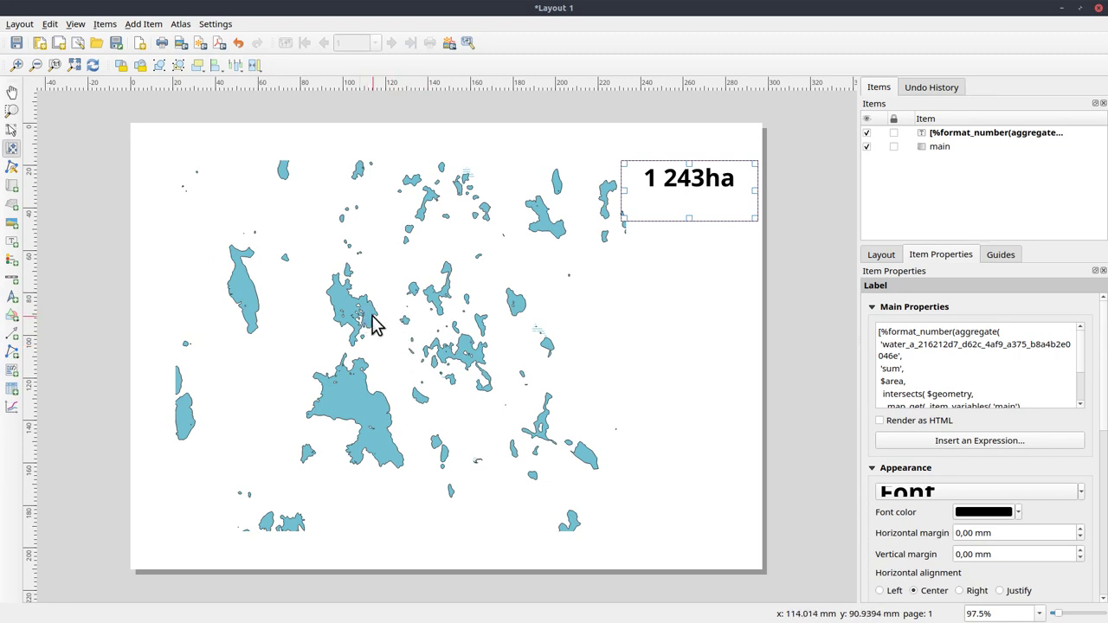
{"action": "left_click_drag", "start_coordinate": [372, 319], "coordinate": [384, 374]}
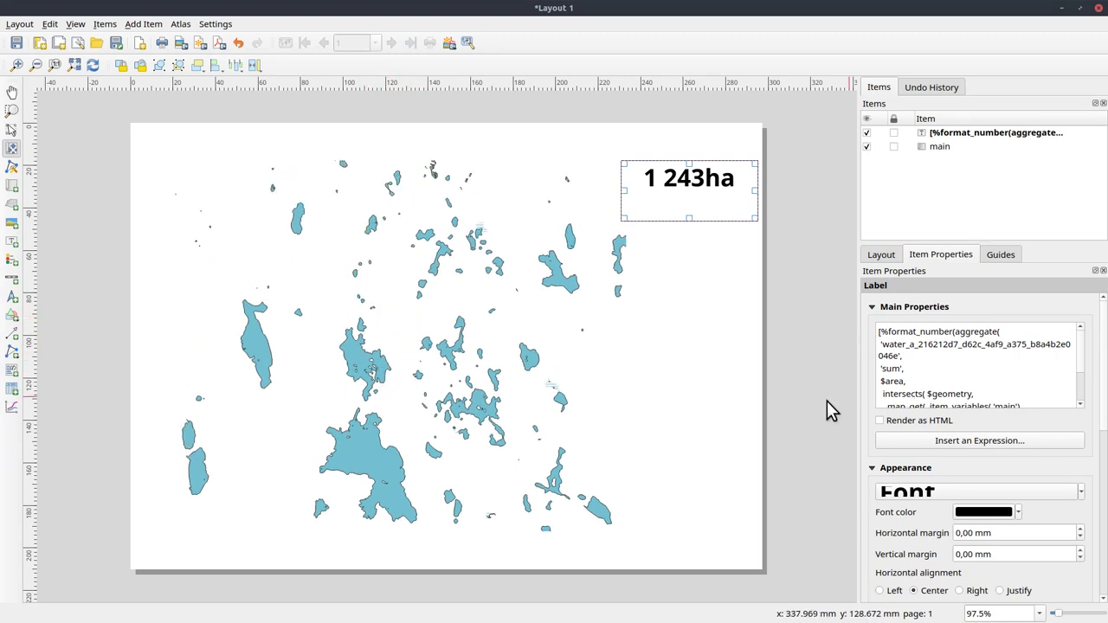
{"action": "left_click_drag", "start_coordinate": [389, 453], "coordinate": [540, 489]}
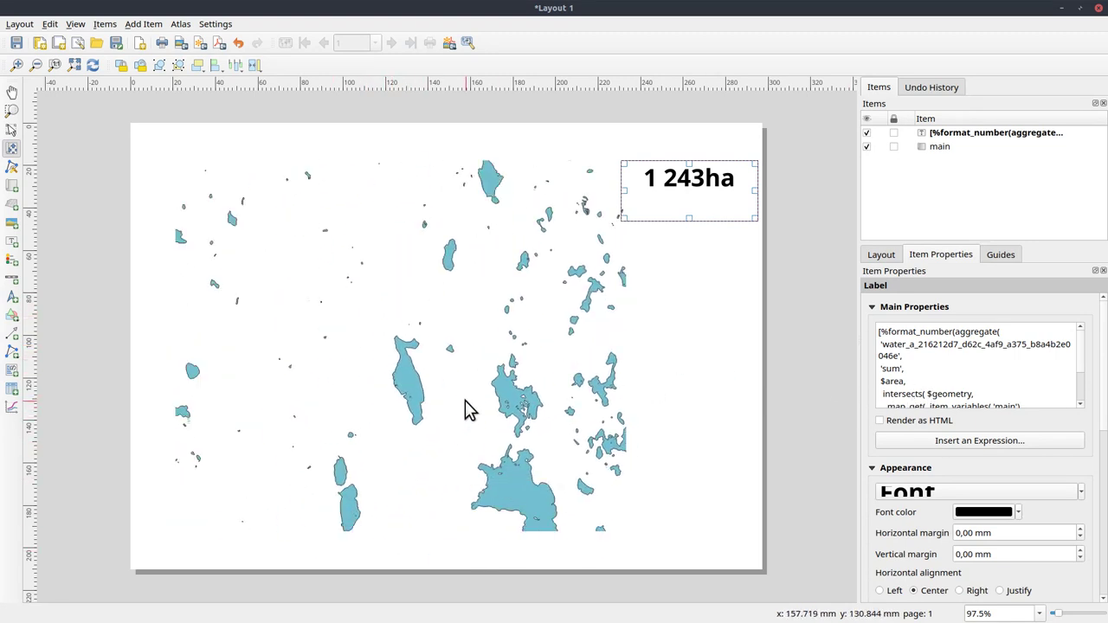
{"action": "scroll", "coordinate": [388, 403], "scroll_direction": "up", "scroll_amount": 3}
{"action": "left_click_drag", "start_coordinate": [413, 389], "coordinate": [411, 336]}
{"action": "scroll", "coordinate": [409, 327], "scroll_direction": "up", "scroll_amount": 2}
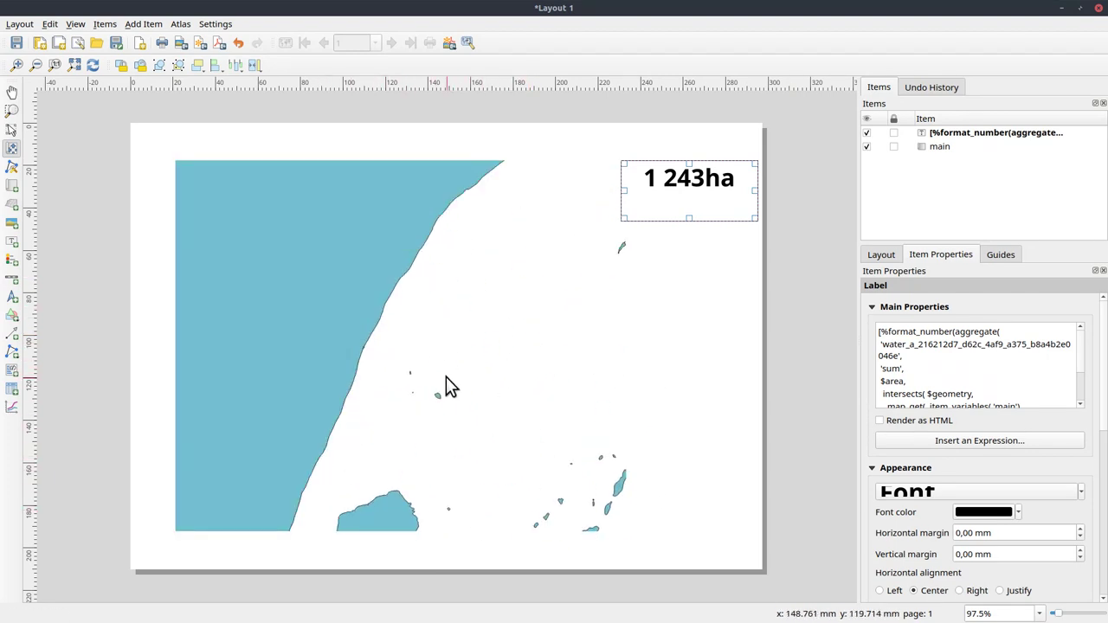
Step: Pan to the coastline, refresh the label to 190 473ha, and select its expression text
{"action": "left_click_drag", "start_coordinate": [433, 383], "coordinate": [508, 371]}
{"action": "left_click_drag", "start_coordinate": [520, 413], "coordinate": [486, 353]}
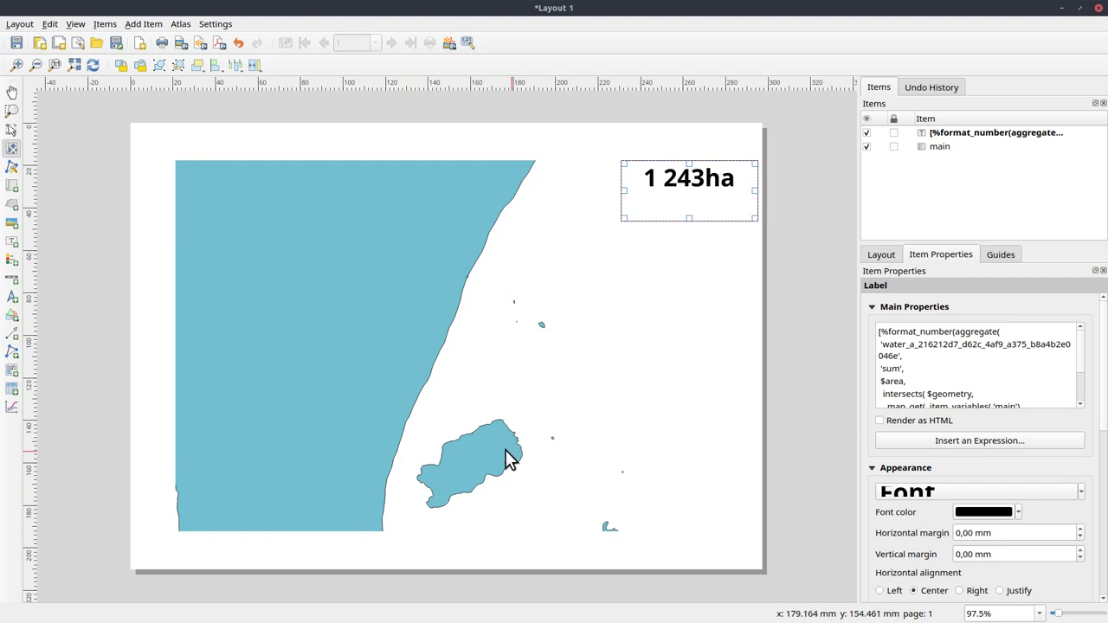
{"action": "left_click_drag", "start_coordinate": [493, 445], "coordinate": [450, 449]}
{"action": "left_click_drag", "start_coordinate": [249, 218], "coordinate": [359, 525]}
{"action": "left_click_drag", "start_coordinate": [403, 408], "coordinate": [418, 326]}
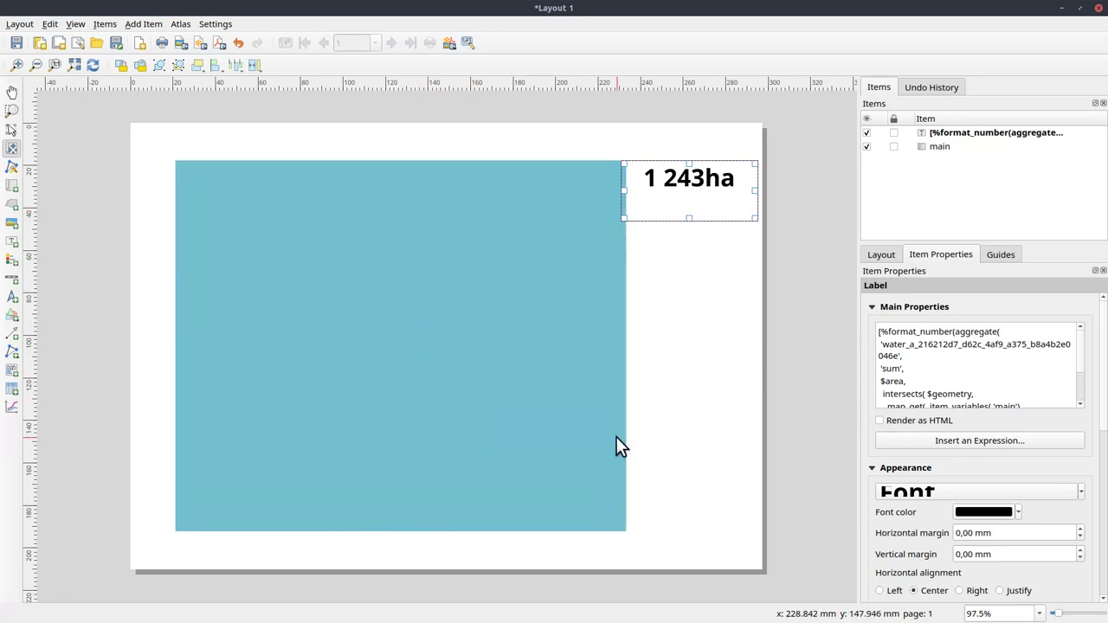
{"action": "left_click_drag", "start_coordinate": [439, 454], "coordinate": [169, 175]}
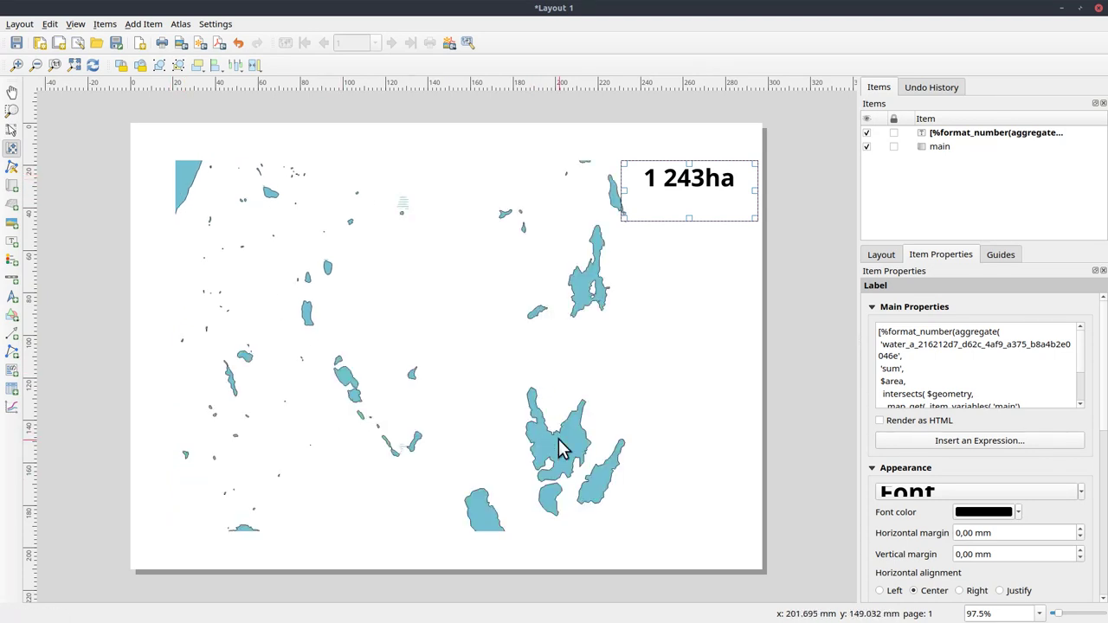
{"action": "left_click", "coordinate": [94, 68]}
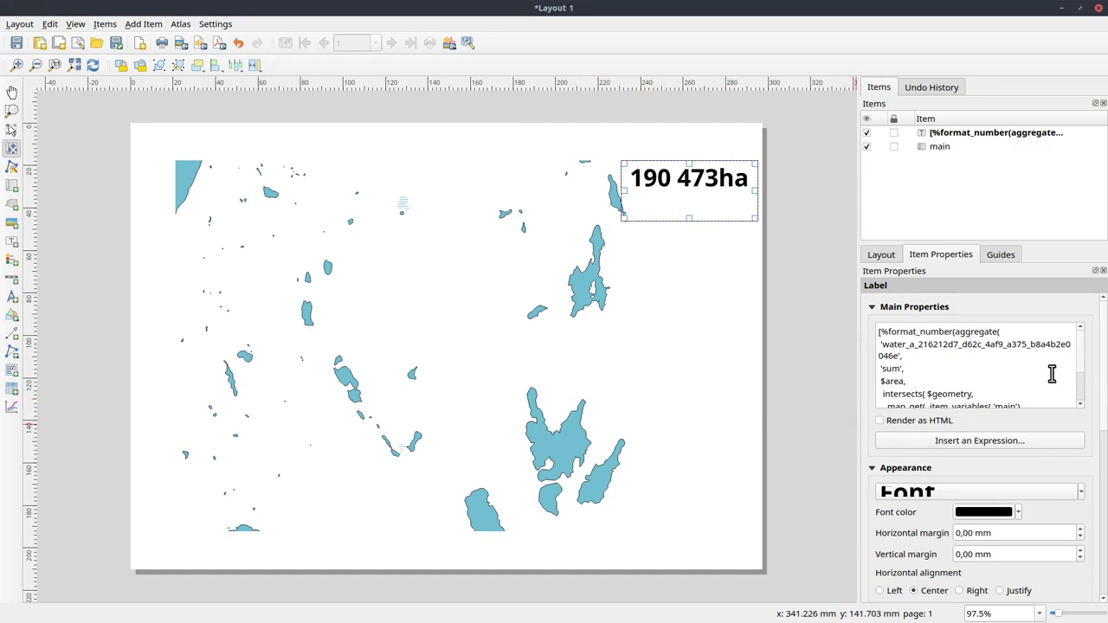
{"action": "left_click_drag", "start_coordinate": [878, 332], "coordinate": [937, 392]}
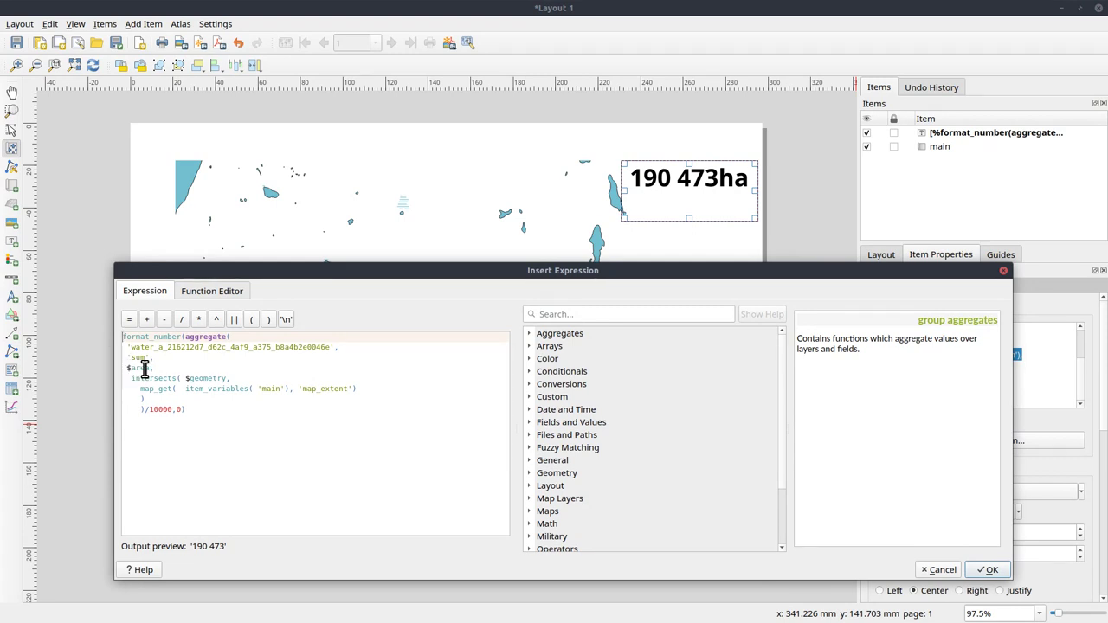
Step: Replace $area in the label expression with an empty area() call
{"action": "left_click", "coordinate": [128, 367]}
{"action": "type", "text": "$"}
{"action": "left_click_drag", "start_coordinate": [141, 392], "coordinate": [361, 399]}
{"action": "key", "text": "ctrl+c"}
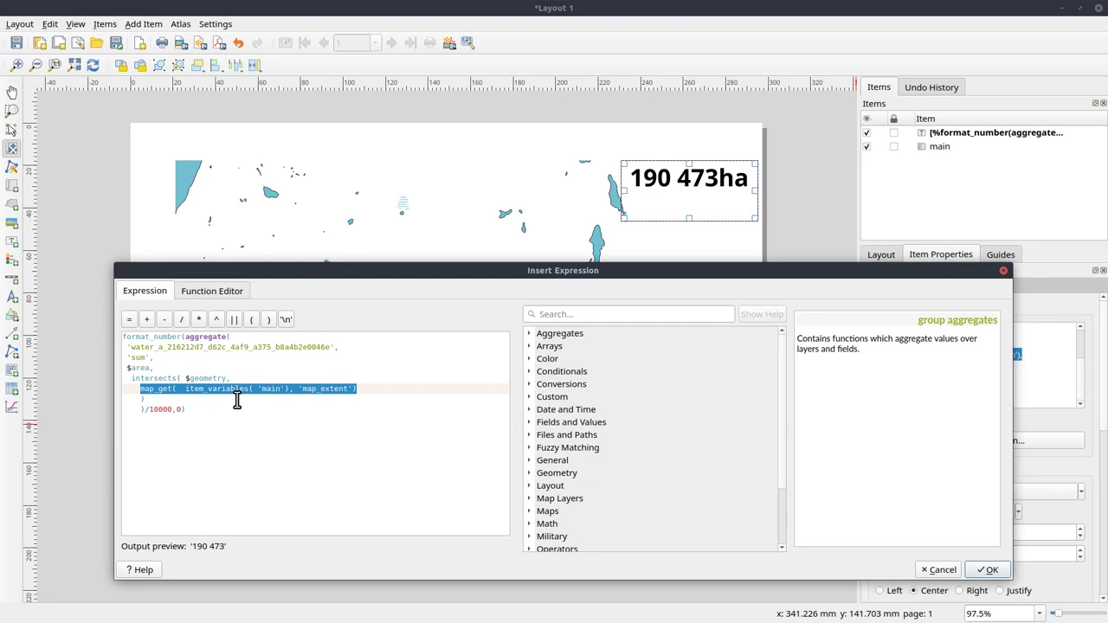
{"action": "left_click_drag", "start_coordinate": [128, 368], "coordinate": [169, 372]}
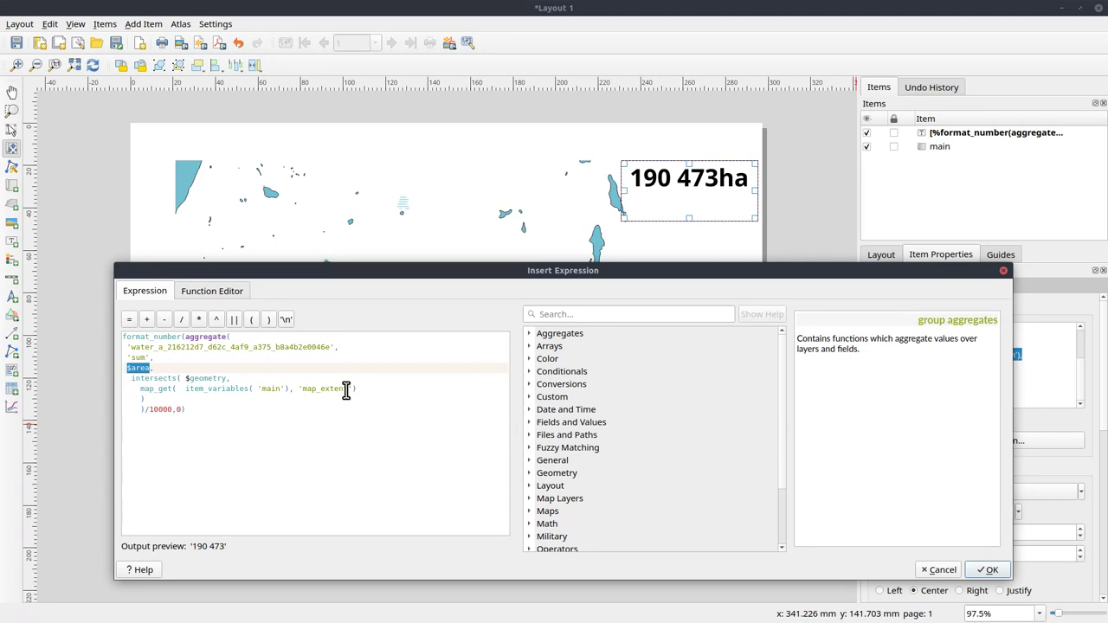
{"action": "type", "text": "area"}
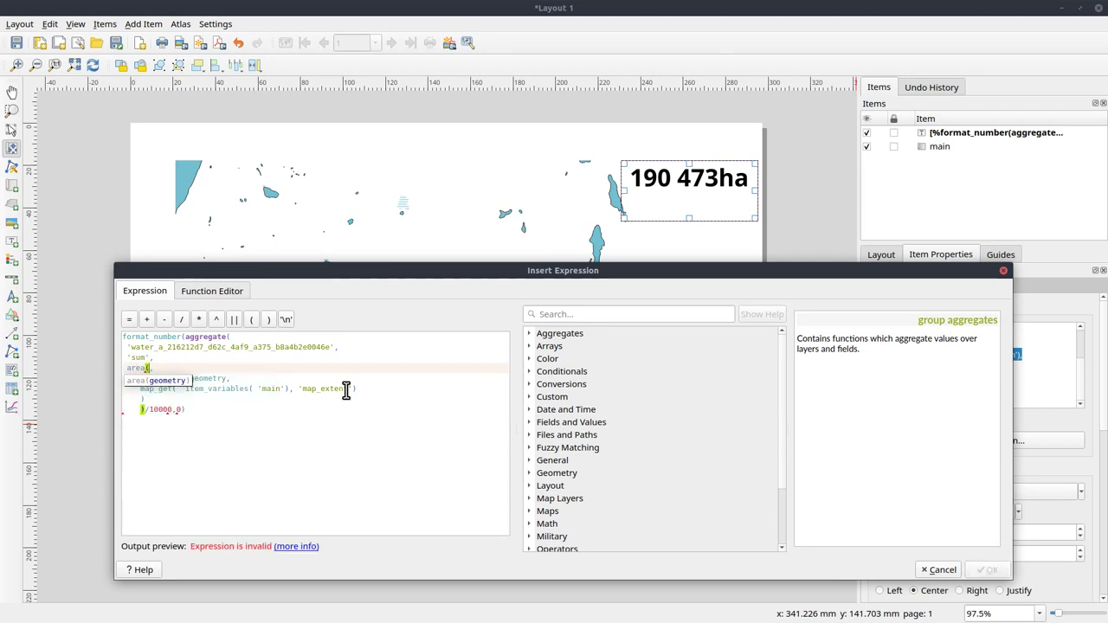
{"action": "key", "text": "Return"}
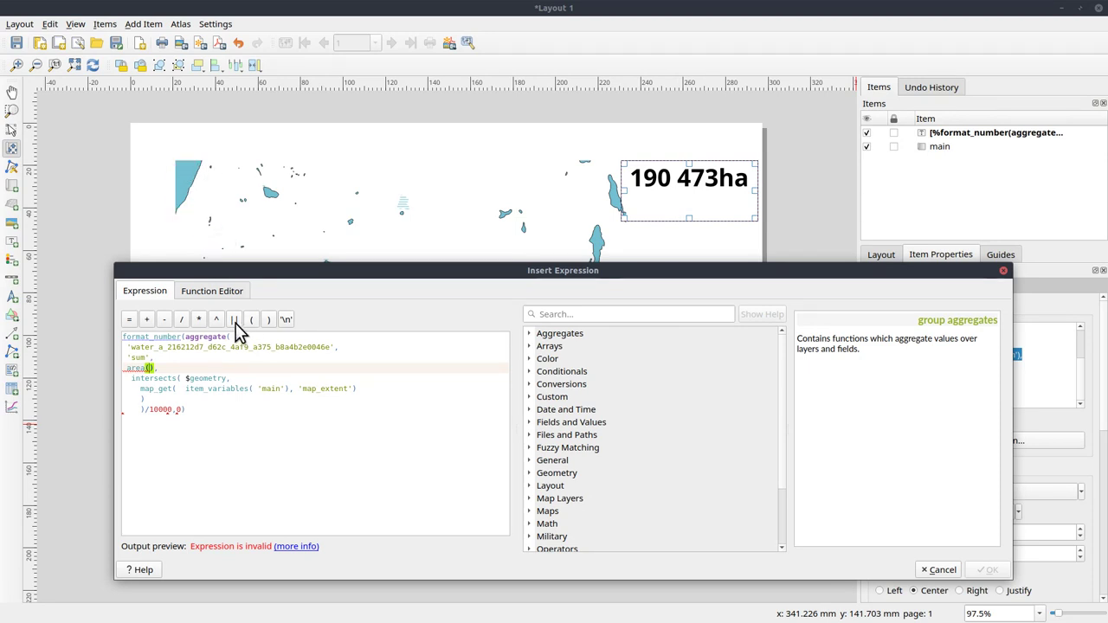
{"action": "left_click", "coordinate": [573, 314]}
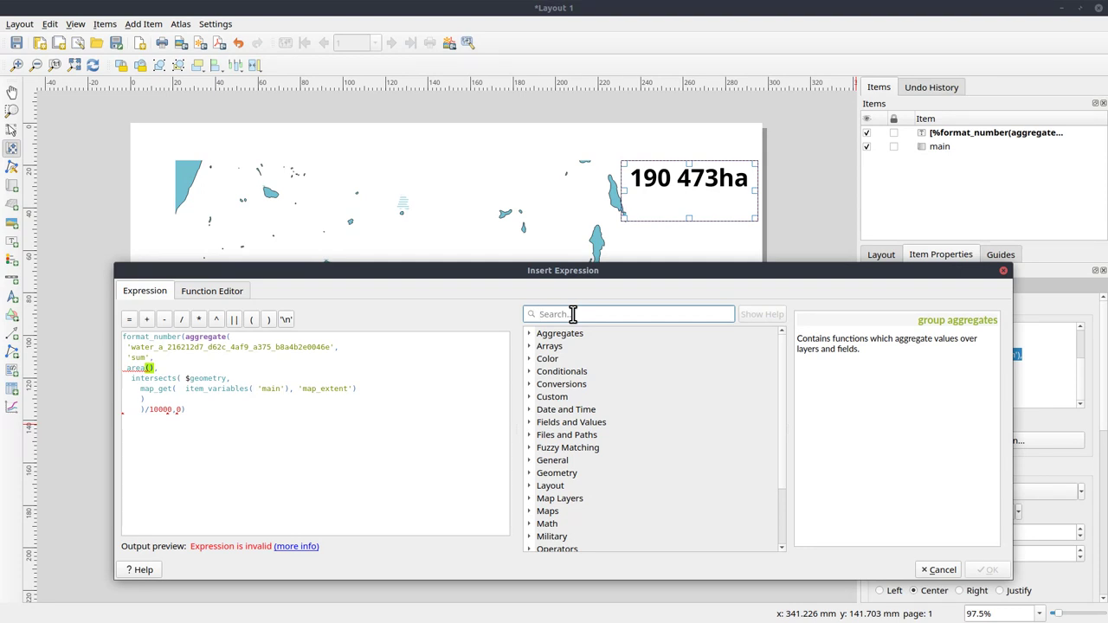
Step: Put intersection($geometry, main map extent) inside area() so the expression previews 1 109
{"action": "type", "text": "inter"}
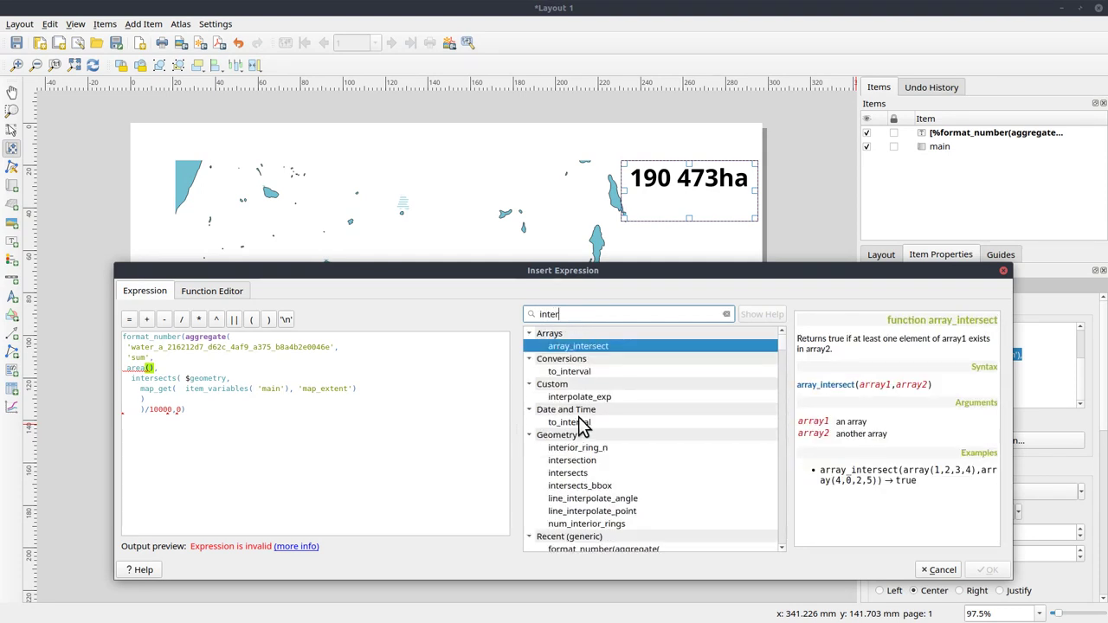
{"action": "left_click", "coordinate": [581, 460]}
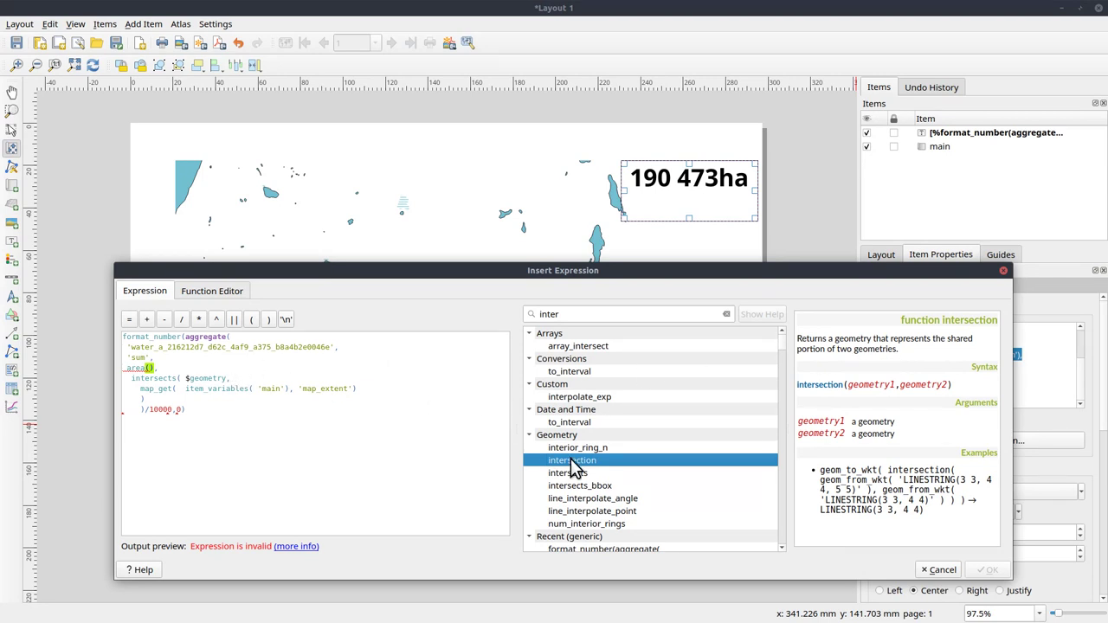
{"action": "double_click", "coordinate": [539, 460]}
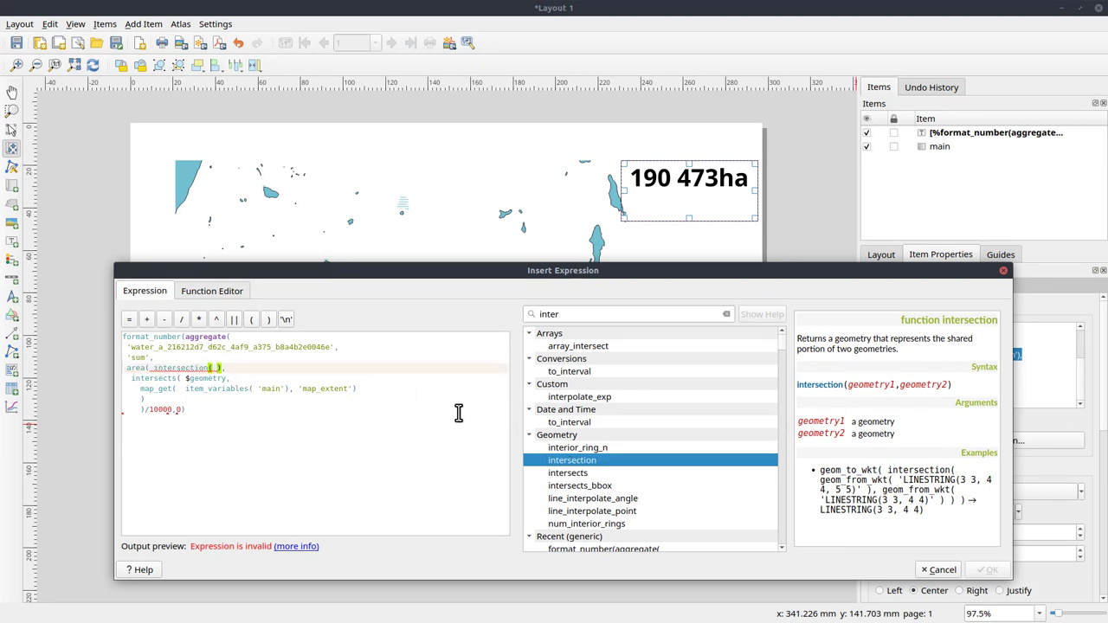
{"action": "mouse_move", "coordinate": [459, 413]}
{"action": "type", "text": "$geometr"}
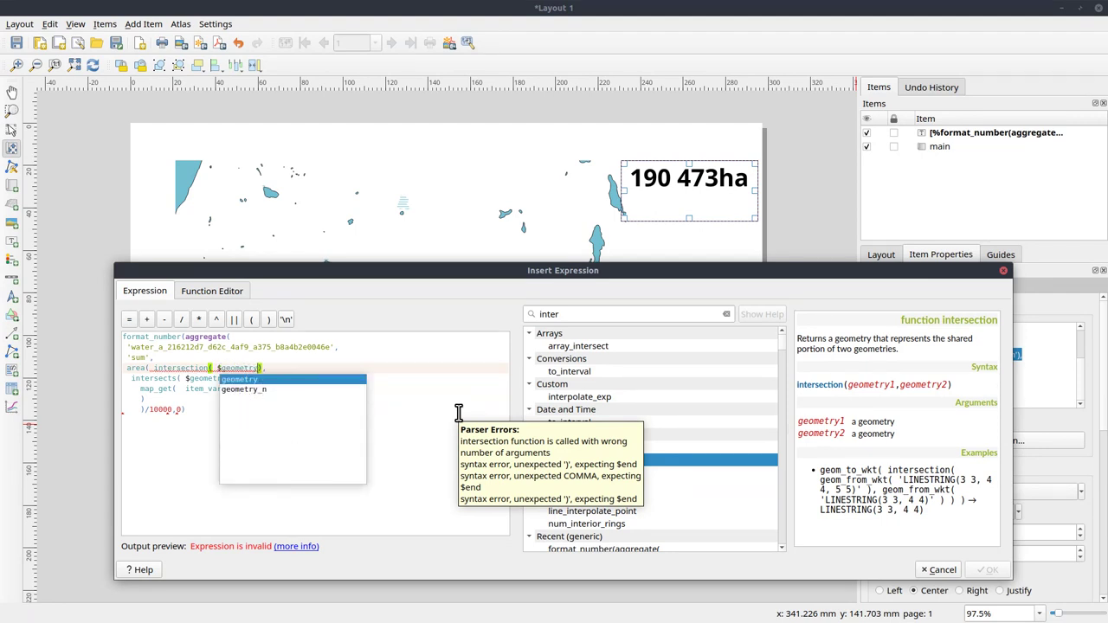
{"action": "type", "text": "y,"}
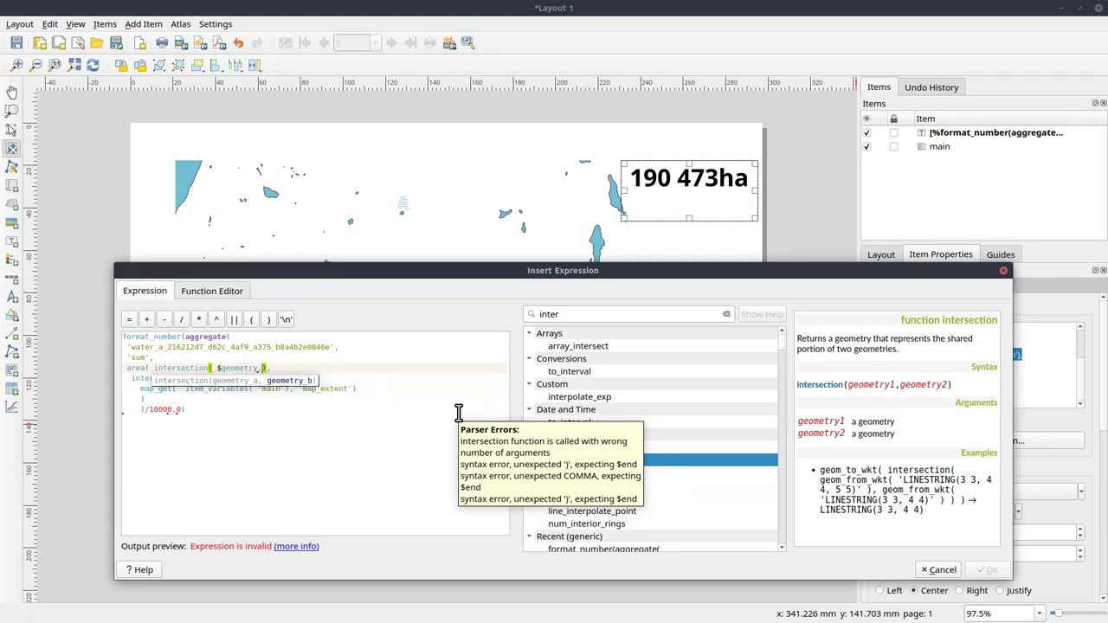
{"action": "key", "text": "ctrl+v"}
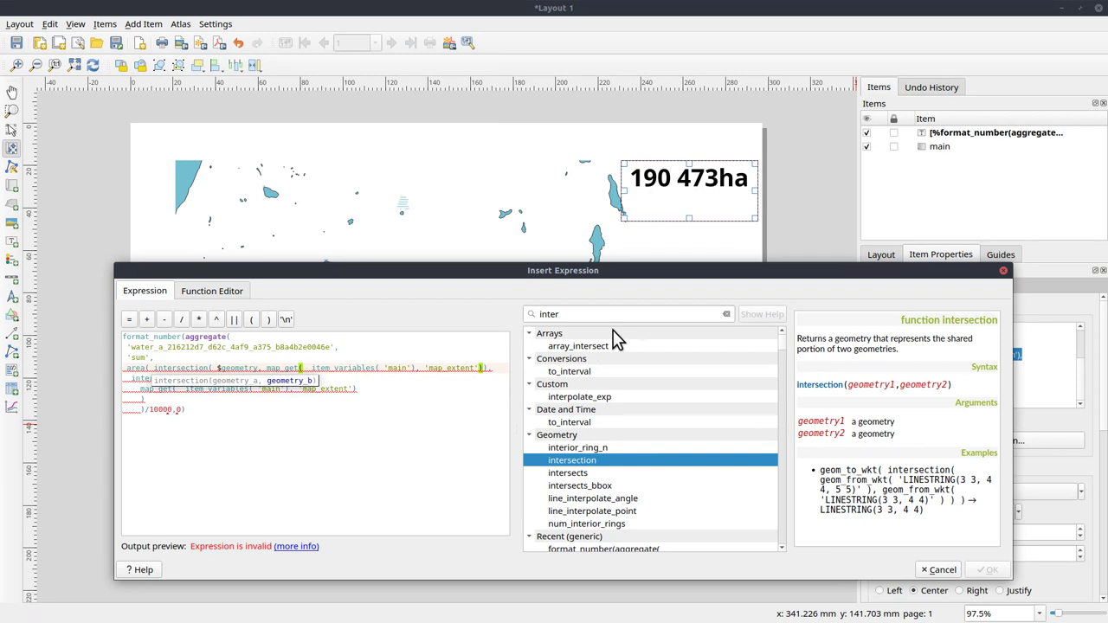
{"action": "key", "text": "Right"}
{"action": "type", "text": ")"}
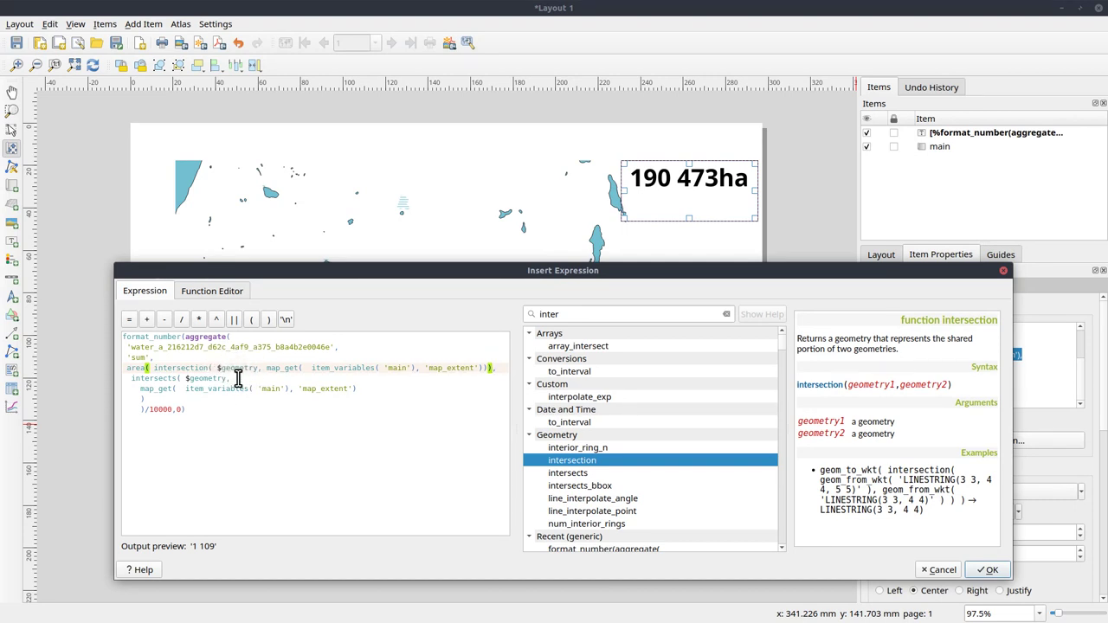
{"action": "left_click", "coordinate": [163, 370]}
Step: Apply the clipped-area expression, refresh, and pan and zoom the map so the label shows 1 138ha
{"action": "left_click", "coordinate": [990, 572]}
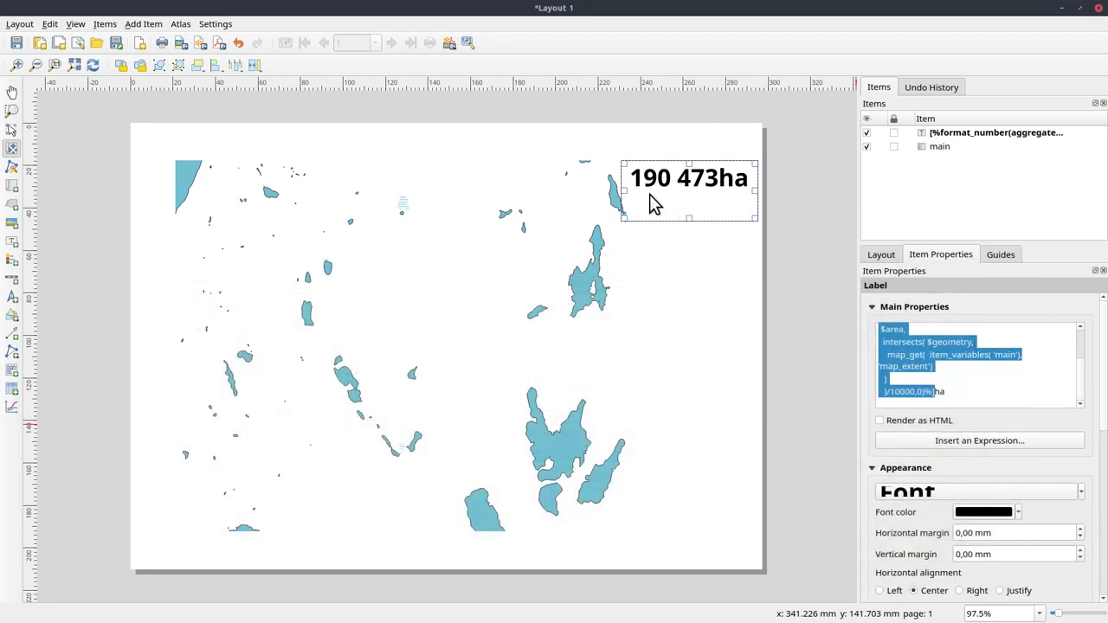
{"action": "left_click", "coordinate": [88, 65]}
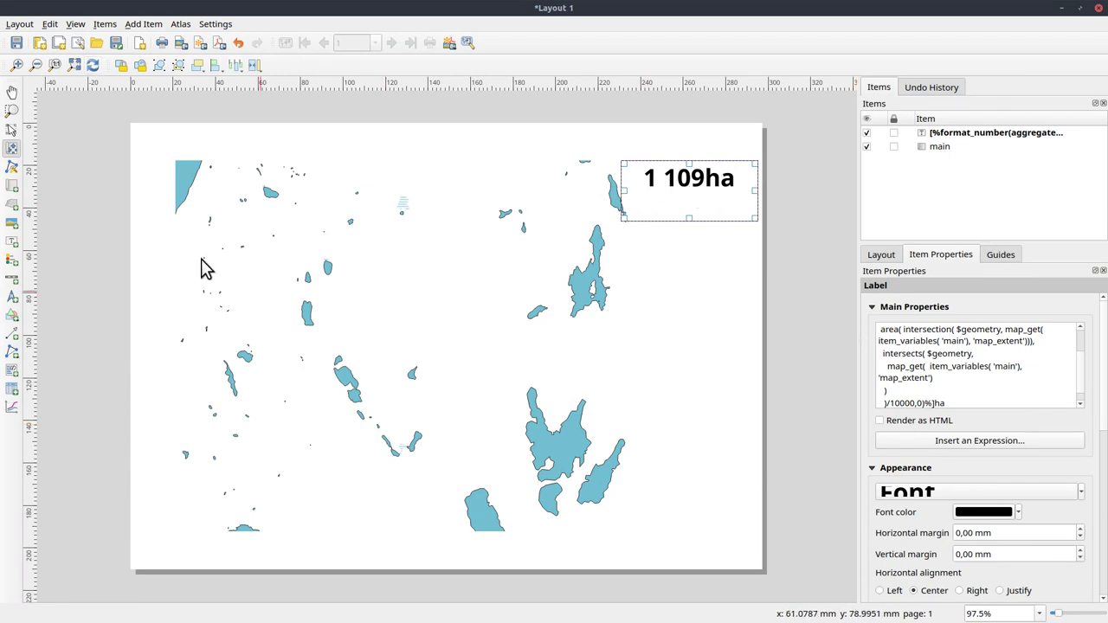
{"action": "left_click_drag", "start_coordinate": [315, 294], "coordinate": [321, 301]}
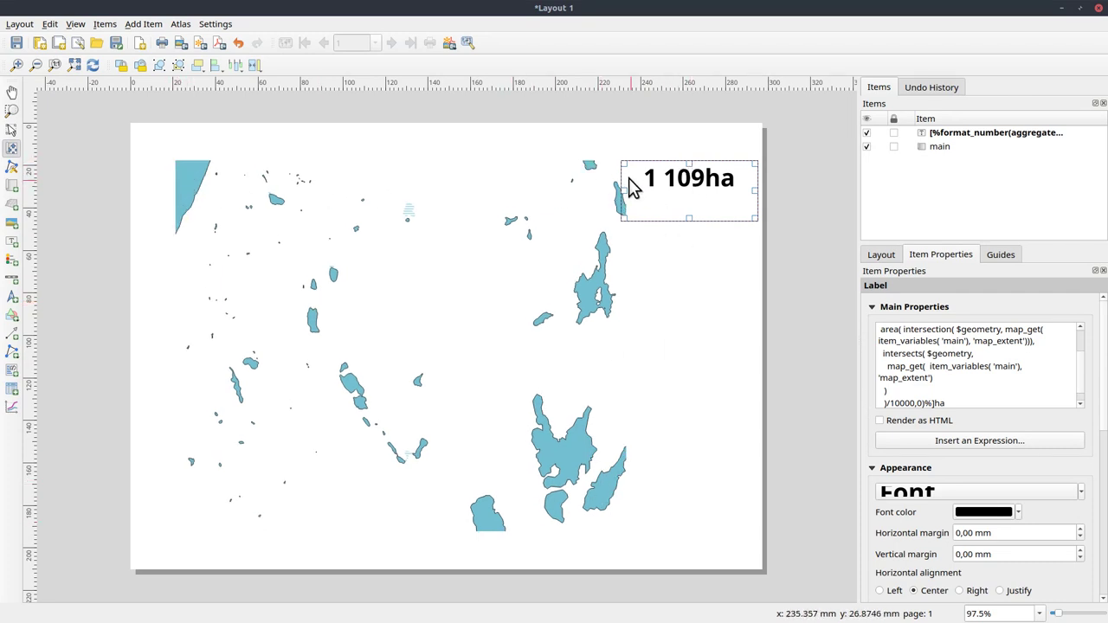
{"action": "left_click", "coordinate": [93, 65]}
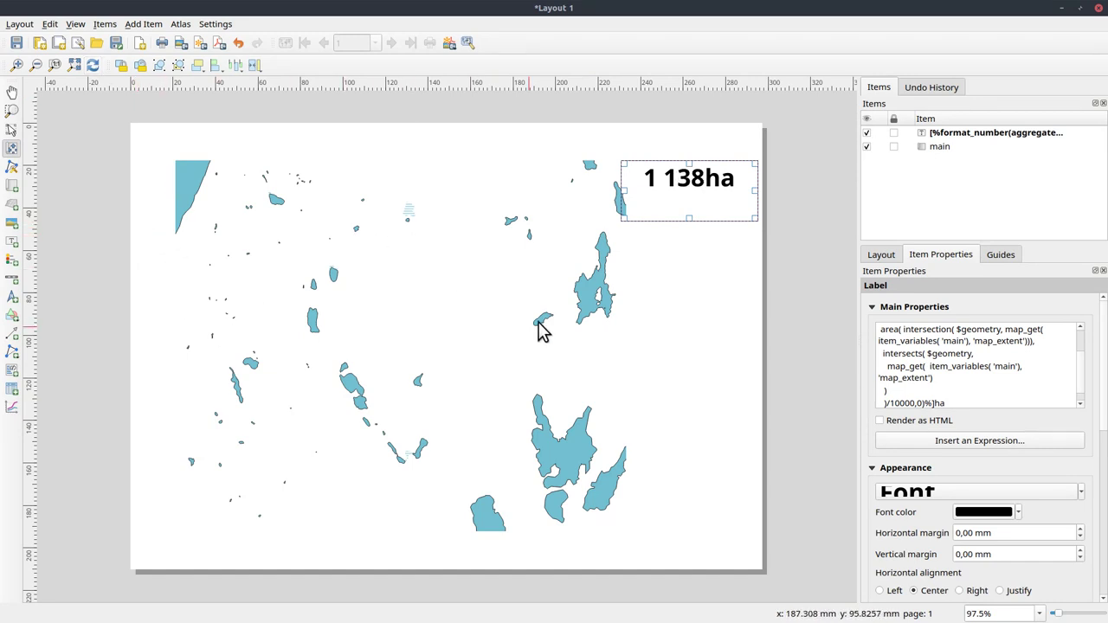
{"action": "scroll", "coordinate": [297, 422], "scroll_direction": "up", "scroll_amount": 5}
{"action": "scroll", "coordinate": [375, 441], "scroll_direction": "down", "scroll_amount": 5}
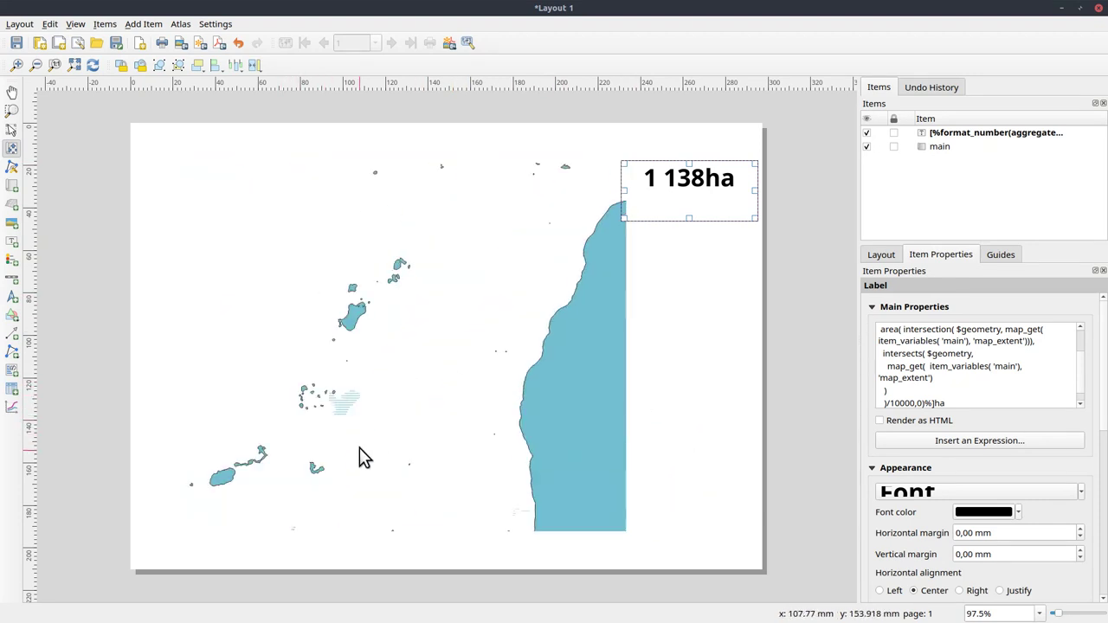
{"action": "scroll", "coordinate": [450, 433], "scroll_direction": "up", "scroll_amount": 3}
Step: Pan and refresh the map, then add a space before 'ha' so the label reads 4 312 ha
{"action": "left_click_drag", "start_coordinate": [511, 506], "coordinate": [510, 417]}
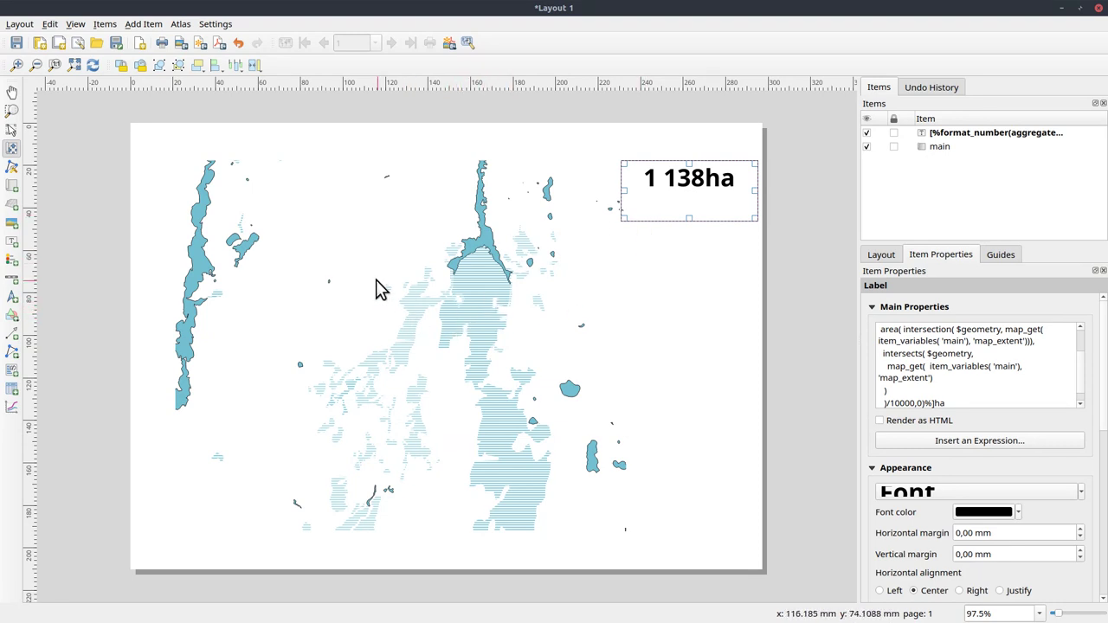
{"action": "left_click", "coordinate": [92, 67]}
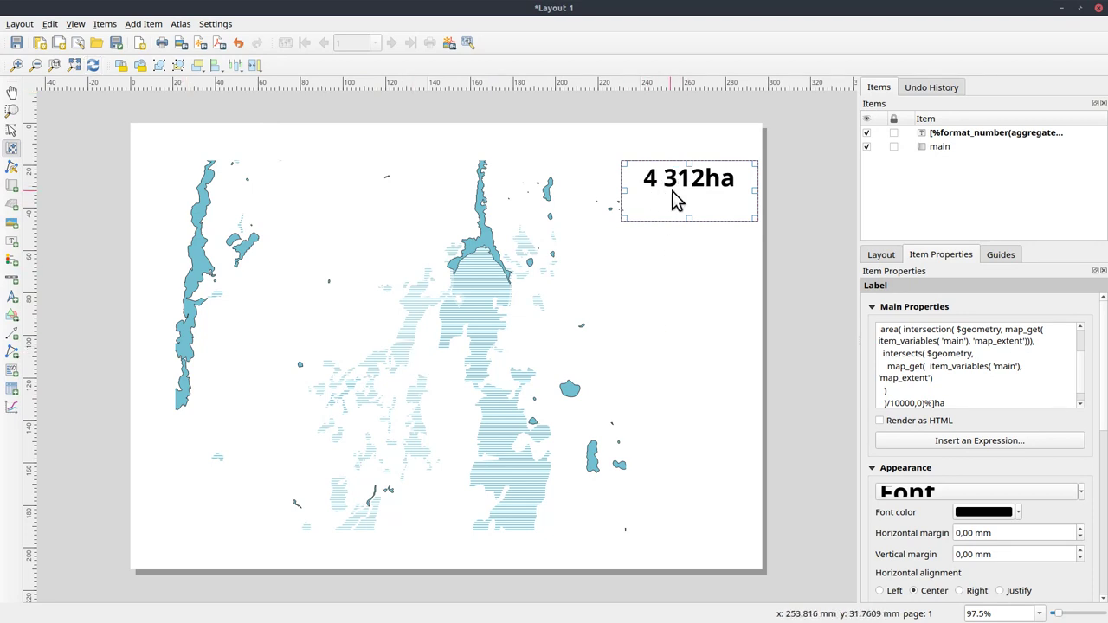
{"action": "double_click", "coordinate": [939, 404]}
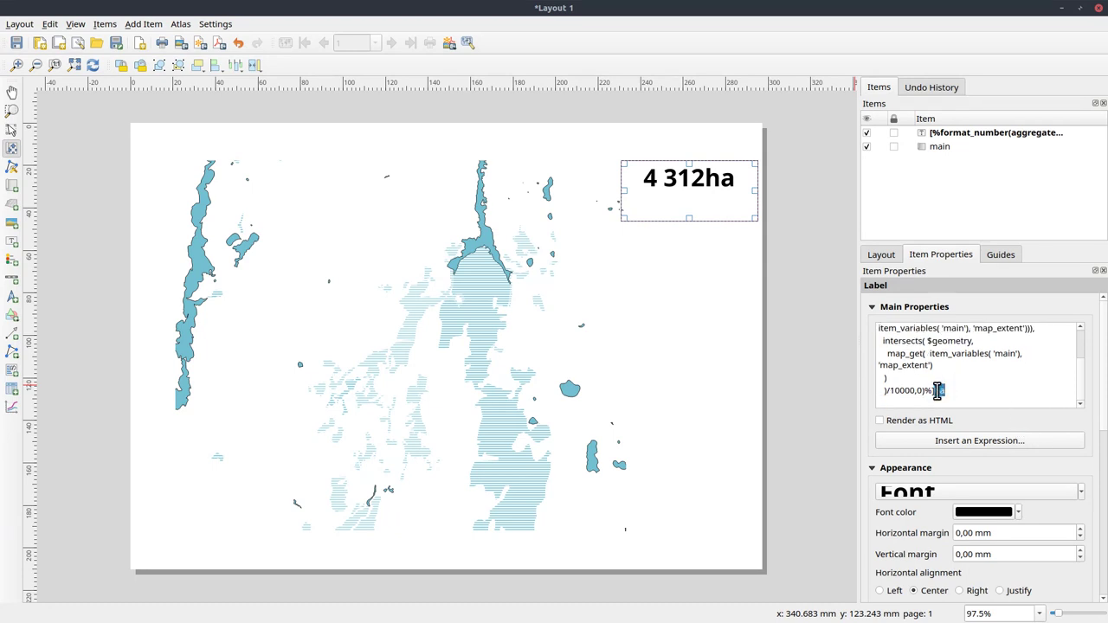
{"action": "left_click", "coordinate": [994, 402]}
{"action": "left_click", "coordinate": [938, 390]}
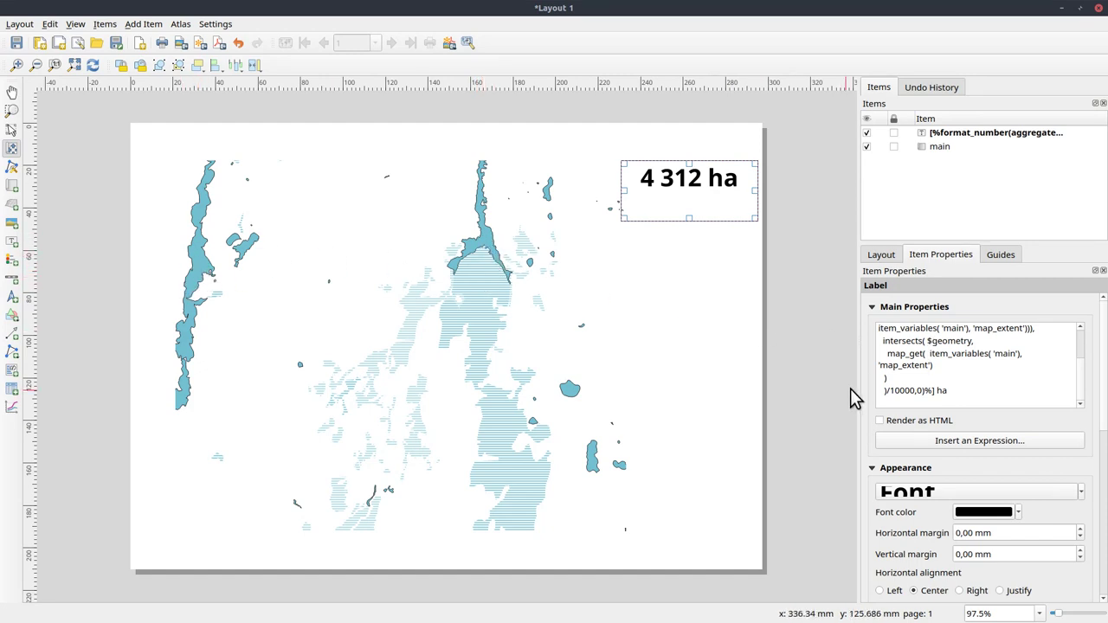
{"action": "left_click_drag", "start_coordinate": [936, 391], "coordinate": [838, 290]}
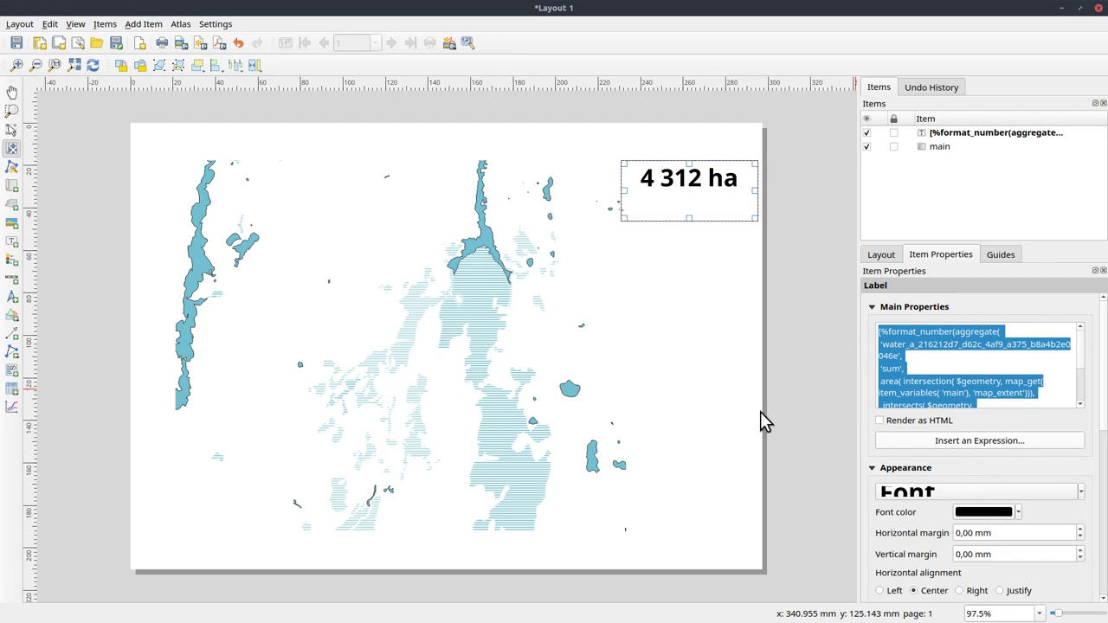
Step: Open the label expression, check help for the aggregate function, and break the intersects condition onto its own line
{"action": "left_click", "coordinate": [979, 441]}
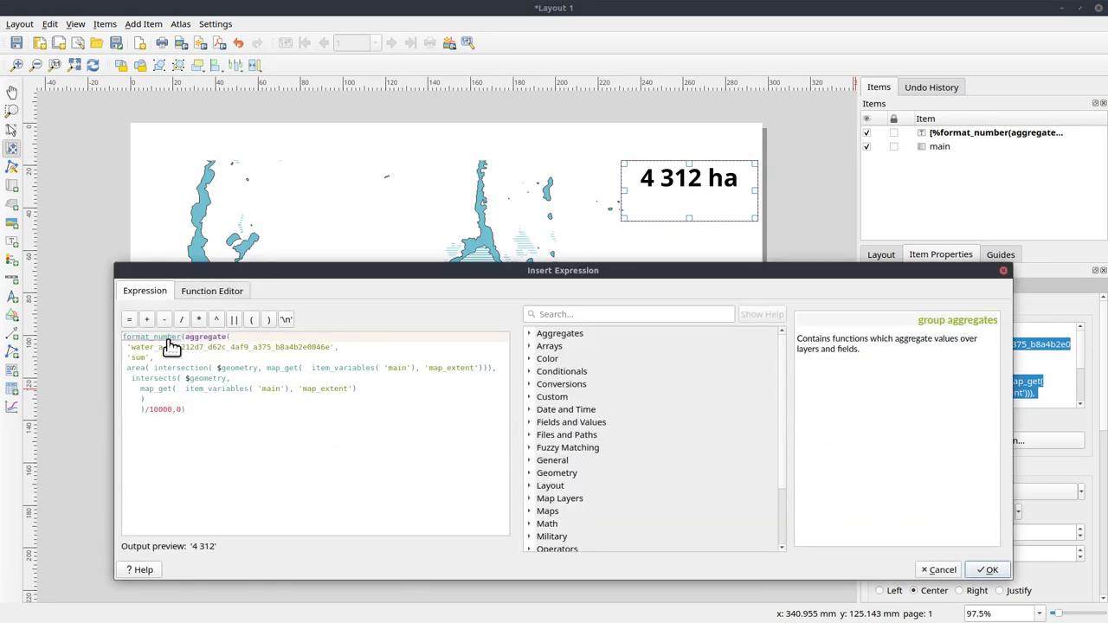
{"action": "left_click", "coordinate": [197, 338]}
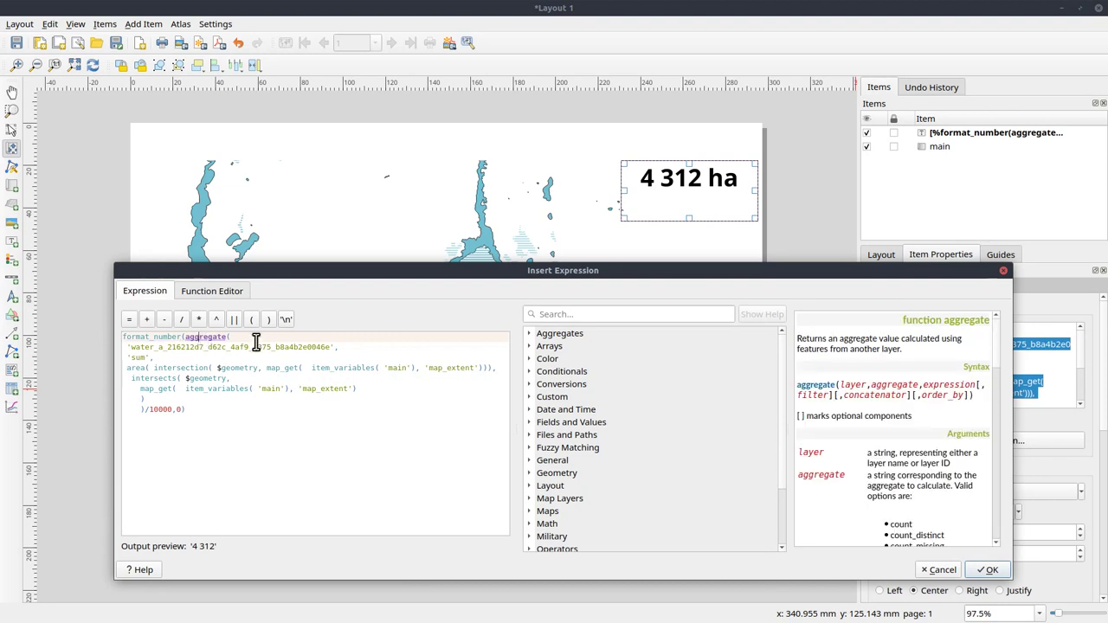
{"action": "left_click", "coordinate": [132, 381]}
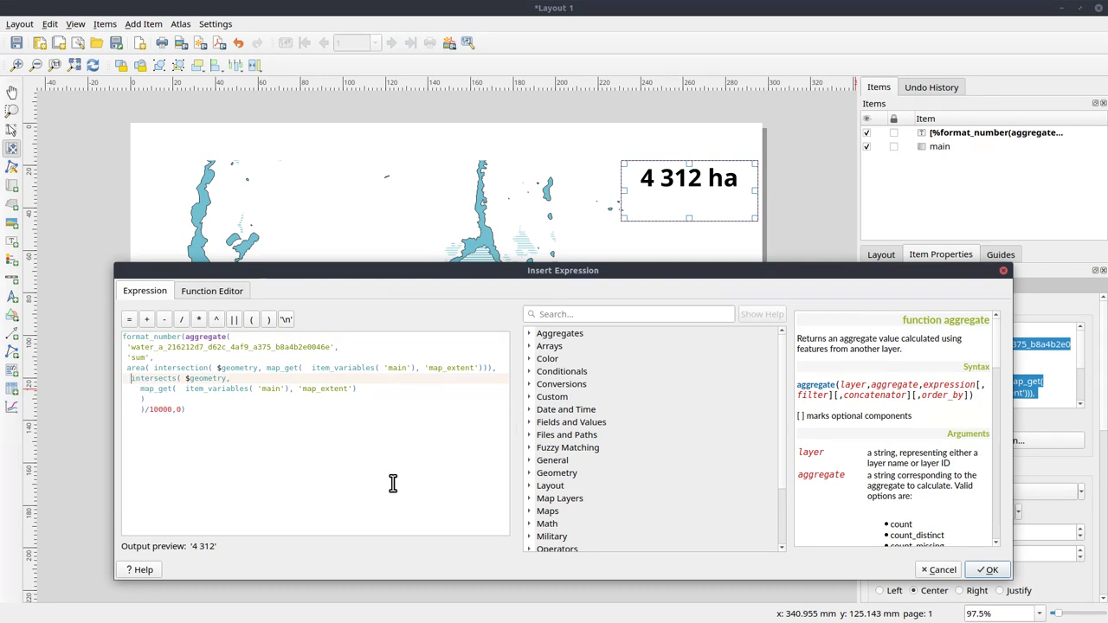
{"action": "key", "text": "Return"}
{"action": "key", "text": "Up"}
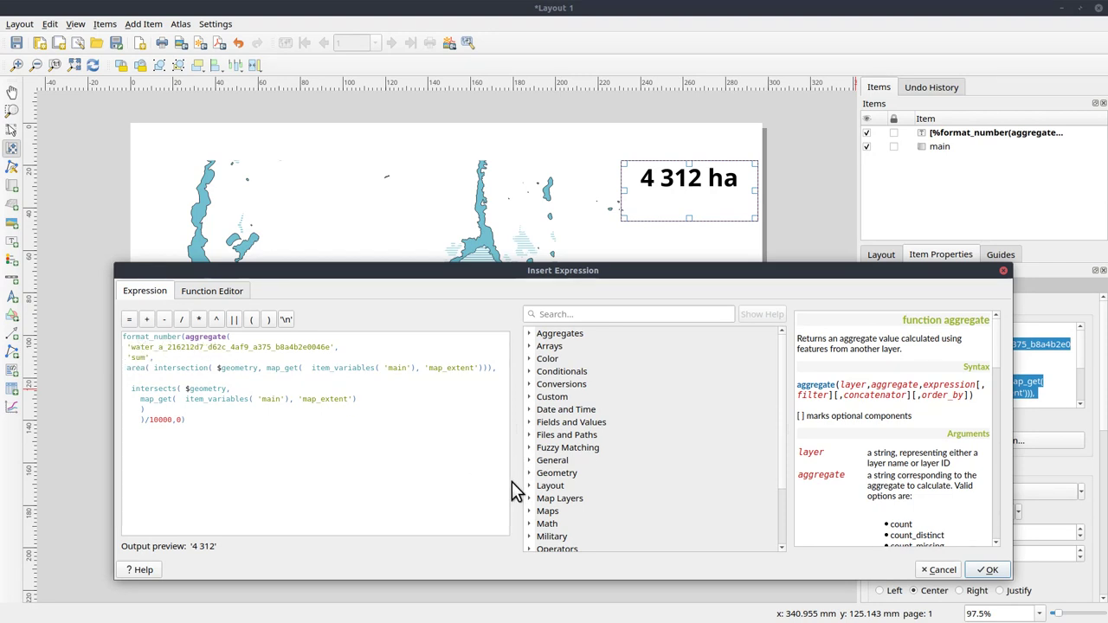
Step: Cancel the expression editor without applying changes and return to the main QGIS window with water_a
{"action": "key", "text": "alt+Tab"}
{"action": "key", "text": "alt+Tab"}
{"action": "key", "text": "alt+shift+Tab"}
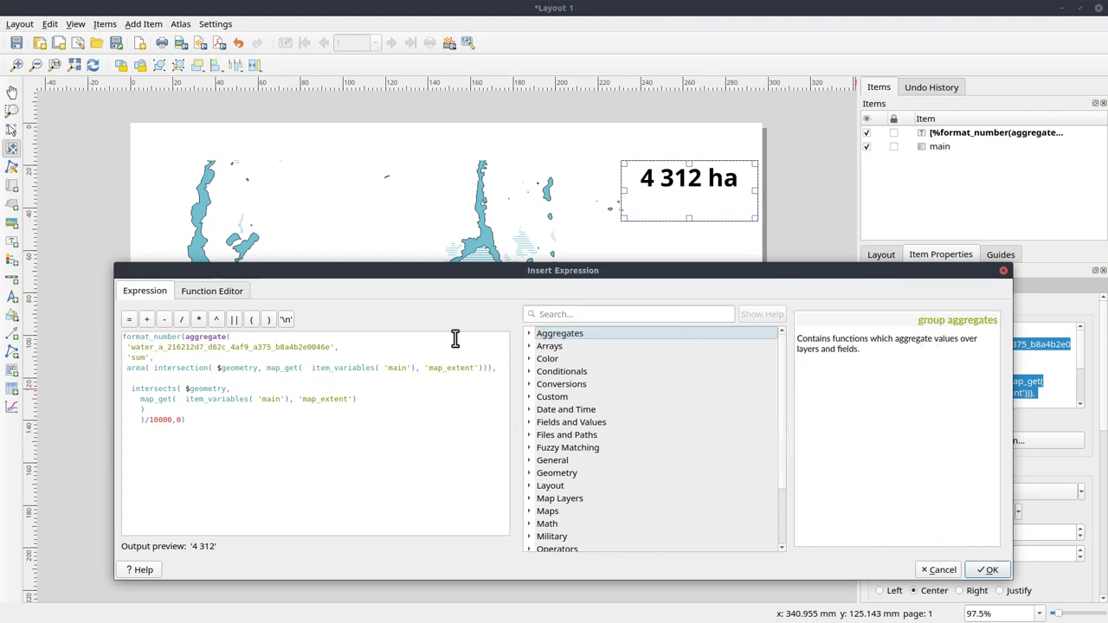
{"action": "left_click", "coordinate": [943, 570]}
{"action": "key", "text": "alt+Tab"}
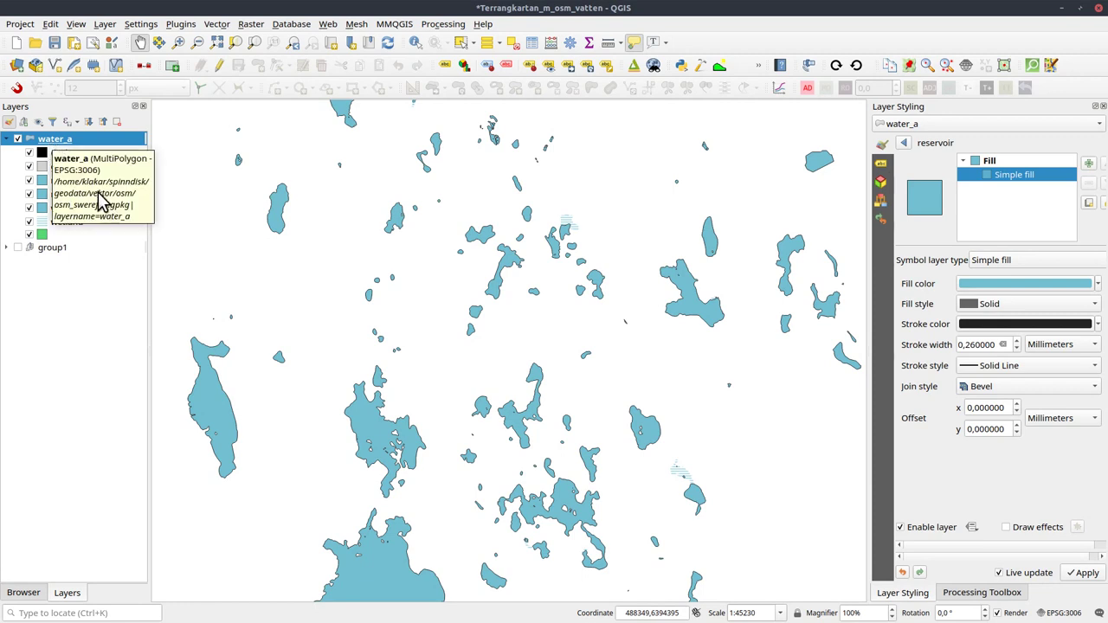
Step: Review the fclass values in the water_a attribute table, then go back to the Layout 1 expression dialog
{"action": "key", "text": "F6"}
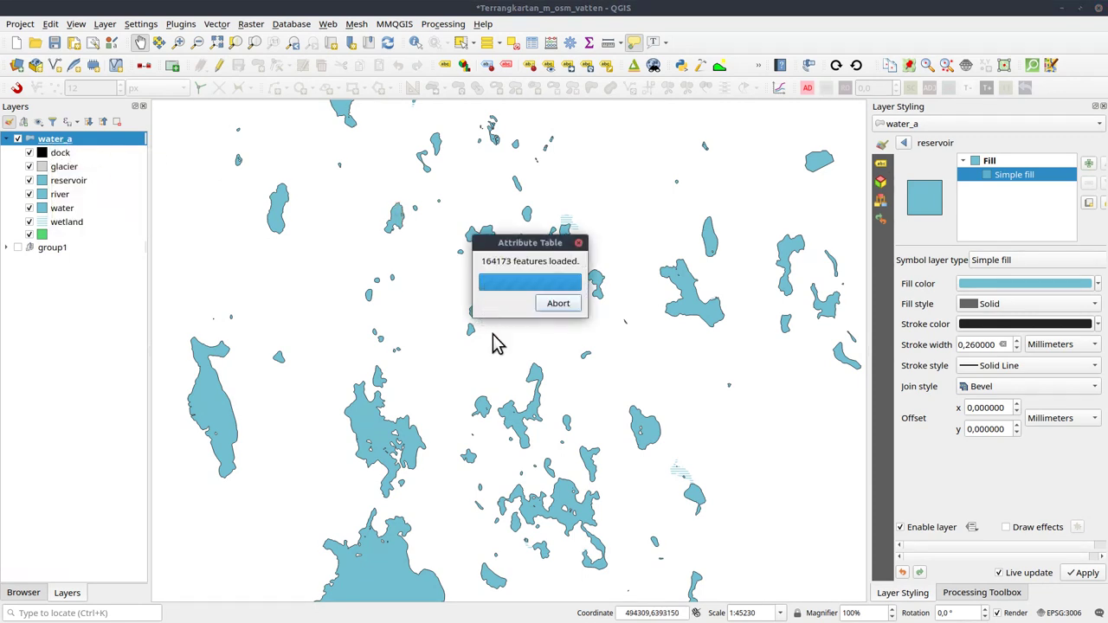
{"action": "left_click", "coordinate": [560, 305]}
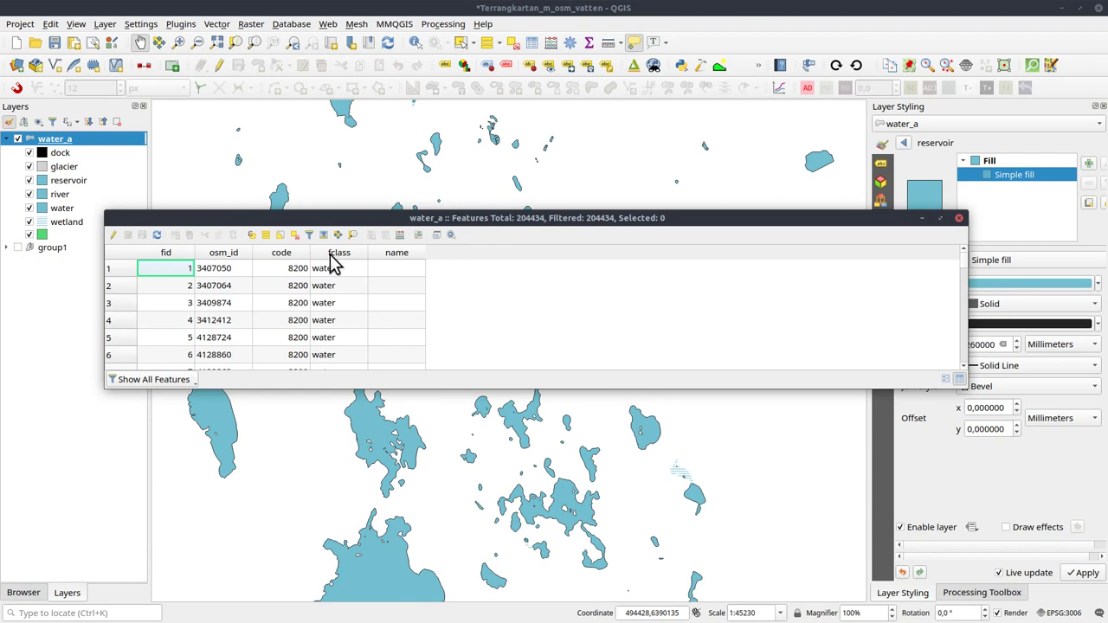
{"action": "left_click", "coordinate": [959, 219]}
{"action": "key", "text": "alt+Tab"}
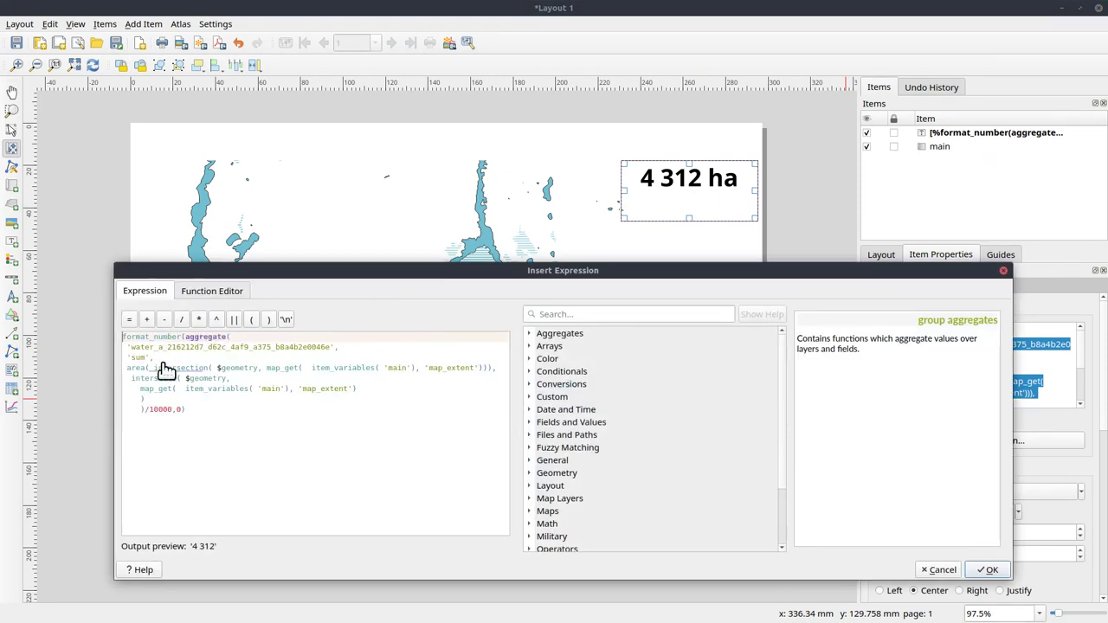
Step: Insert "fclass" = 'water' AND before intersects( in the aggregate filter and refresh, giving 588 ha
{"action": "left_click", "coordinate": [132, 379]}
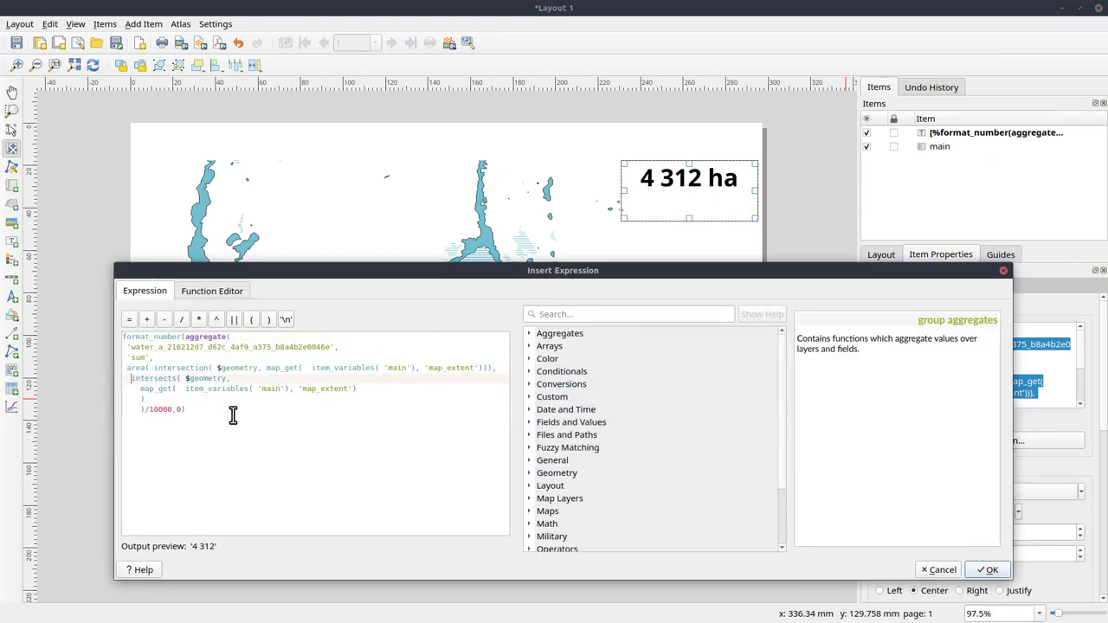
{"action": "key", "text": "Return"}
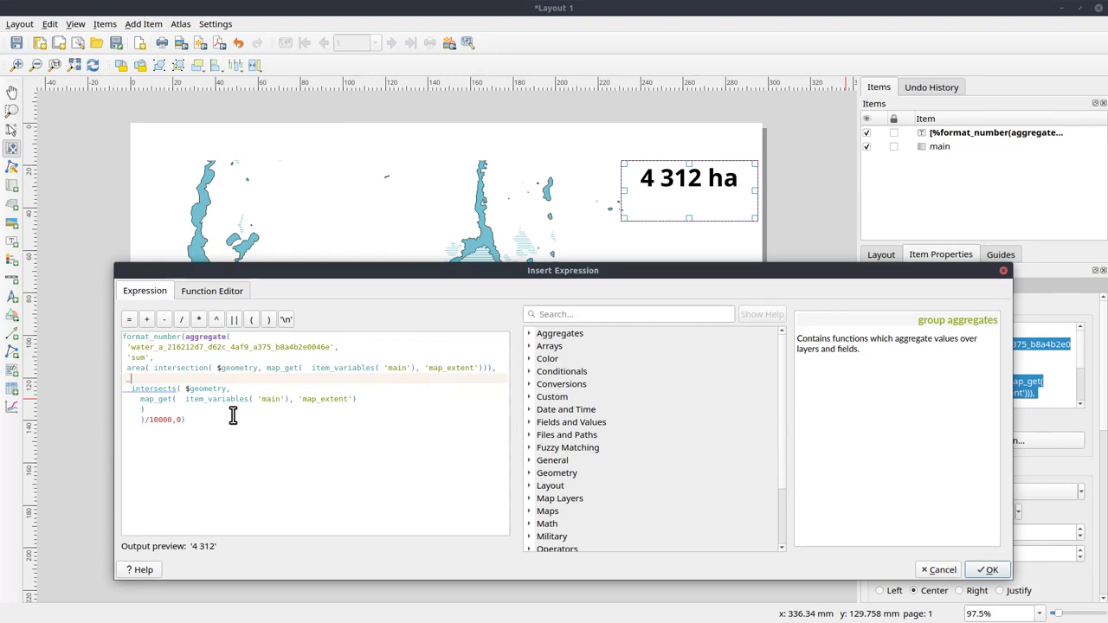
{"action": "type", "text": "*"}
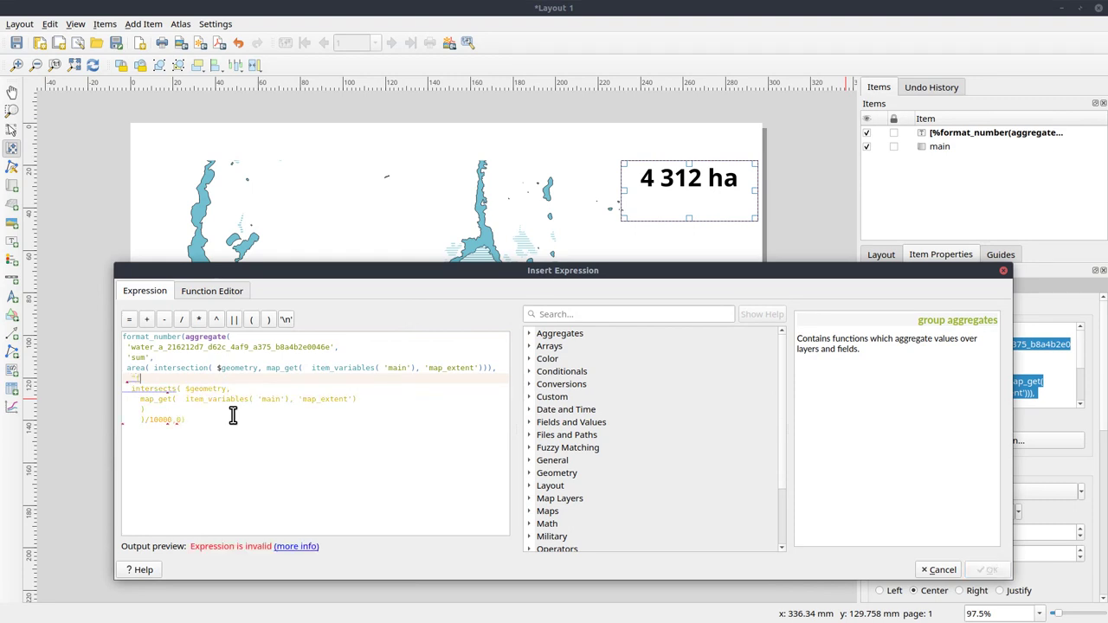
{"action": "type", "text": "fclass\""}
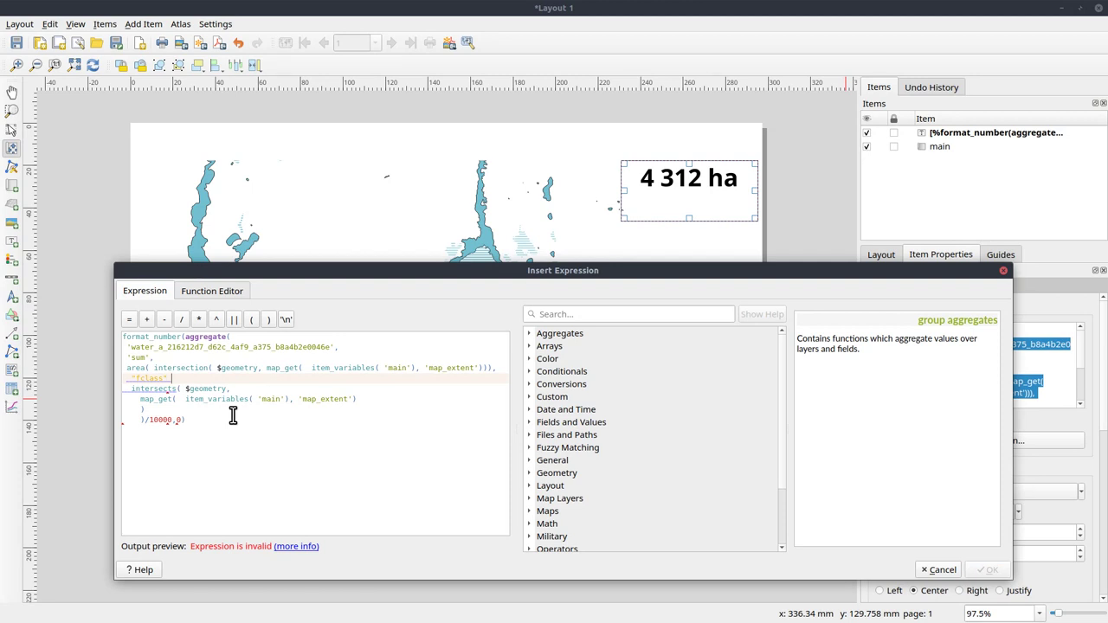
{"action": "type", "text": " = 'water' AND"}
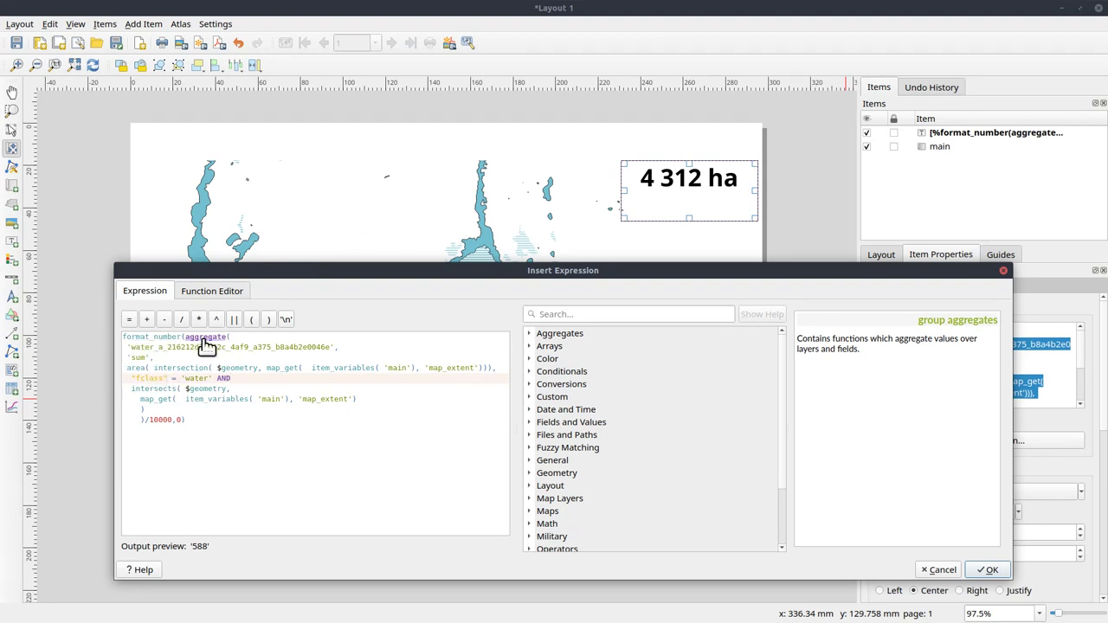
{"action": "left_click", "coordinate": [988, 570]}
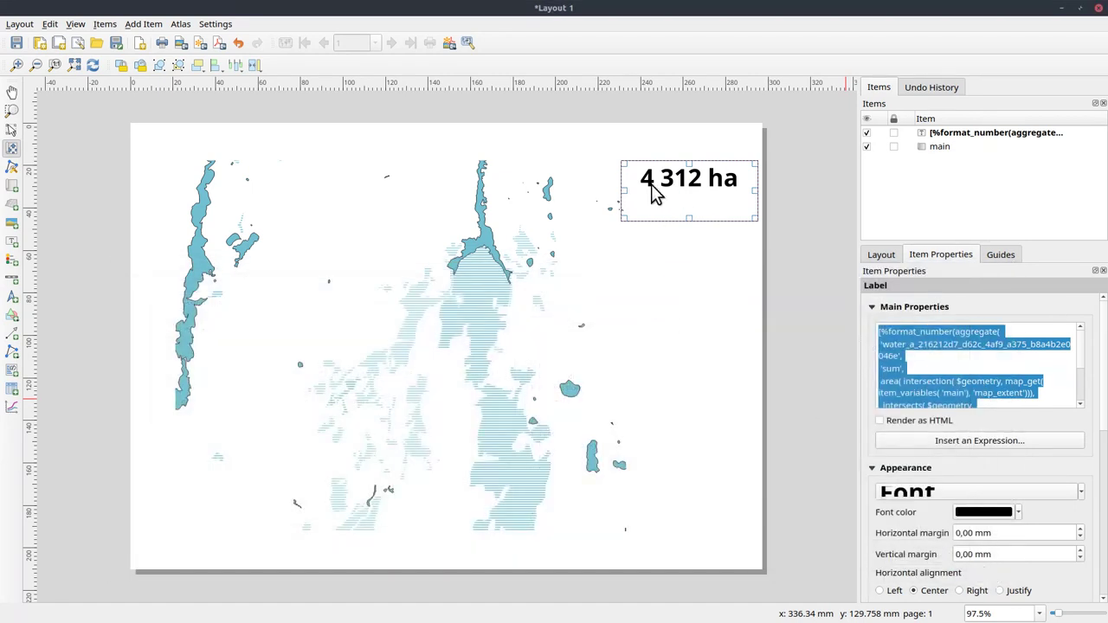
{"action": "left_click", "coordinate": [699, 196]}
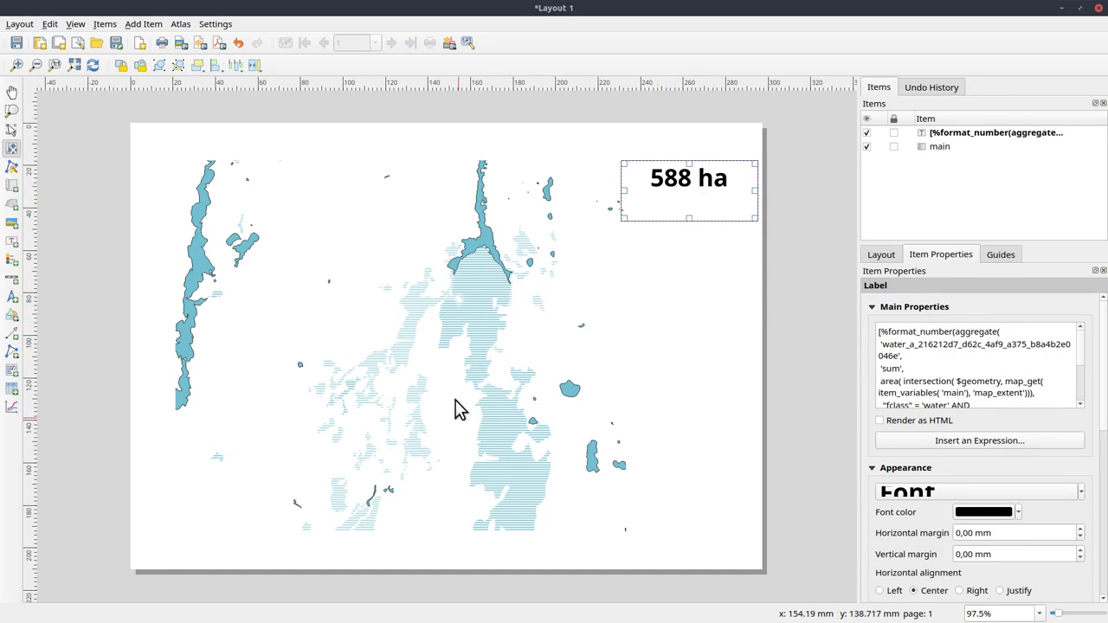
Step: Pan the map to a coastal stretch with a large water body so the label reads 2 743 ha
{"action": "left_click_drag", "start_coordinate": [499, 372], "coordinate": [516, 527]}
{"action": "key", "text": "v"}
{"action": "key", "text": "alt+["}
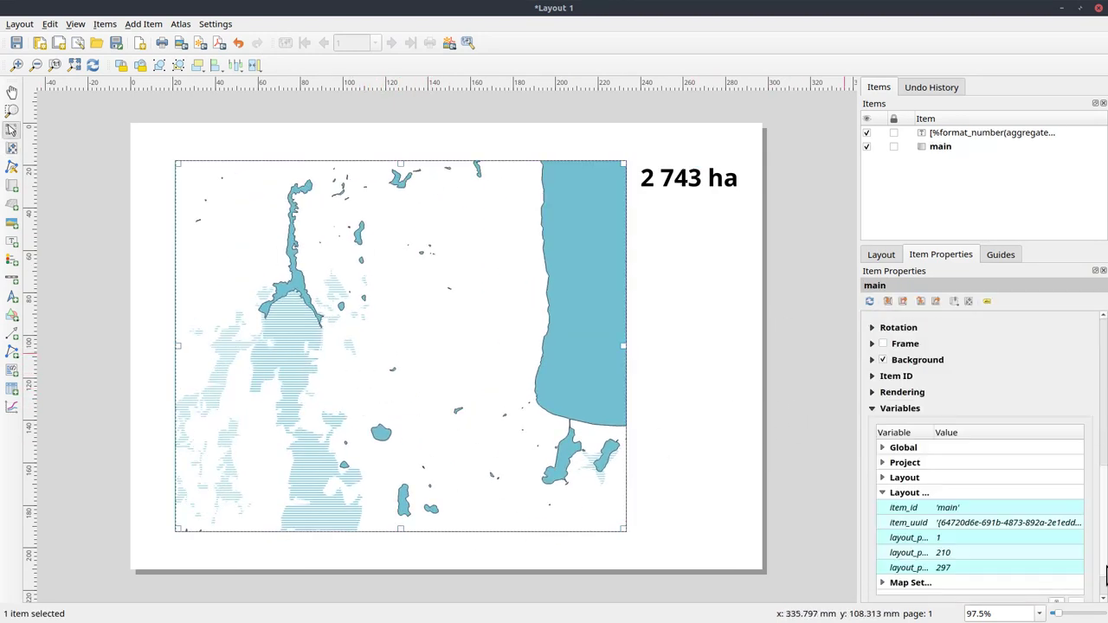
{"action": "scroll", "coordinate": [871, 431], "scroll_direction": "up", "scroll_amount": 3}
{"action": "left_click", "coordinate": [648, 335]}
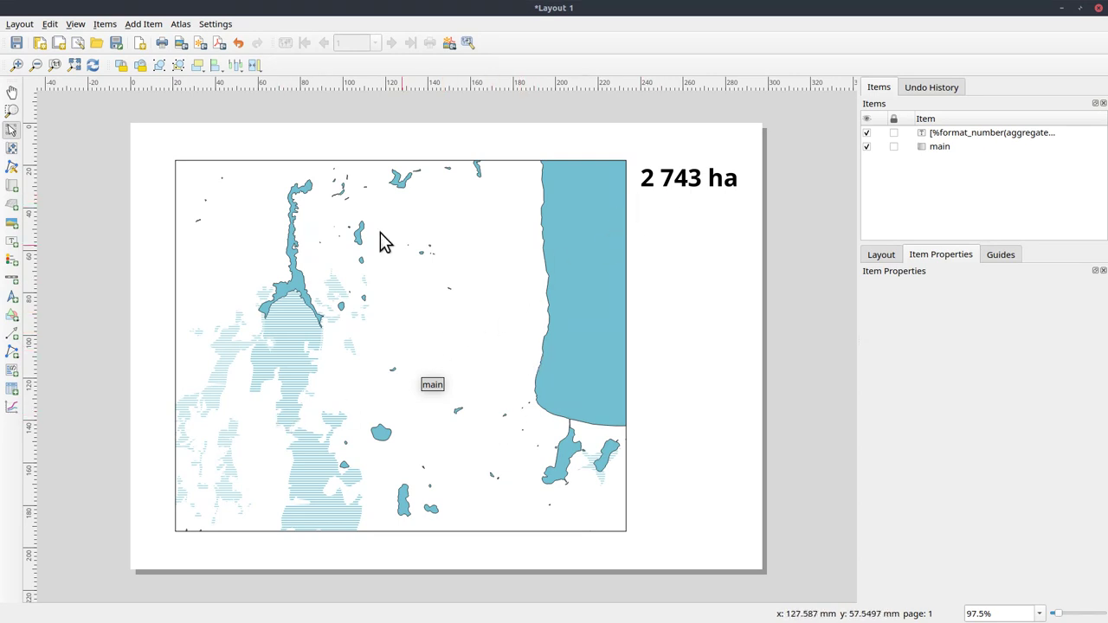
Step: Close Layout 1 and open the Ytor Klar layout from the project's layouts list
{"action": "left_click", "coordinate": [19, 24]}
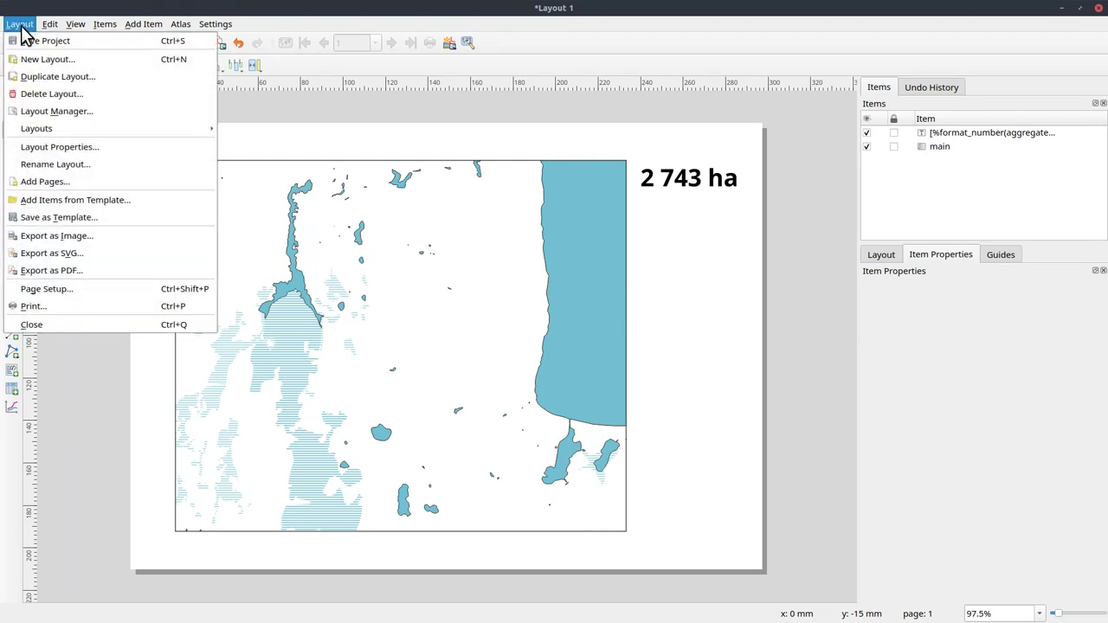
{"action": "left_click", "coordinate": [332, 101]}
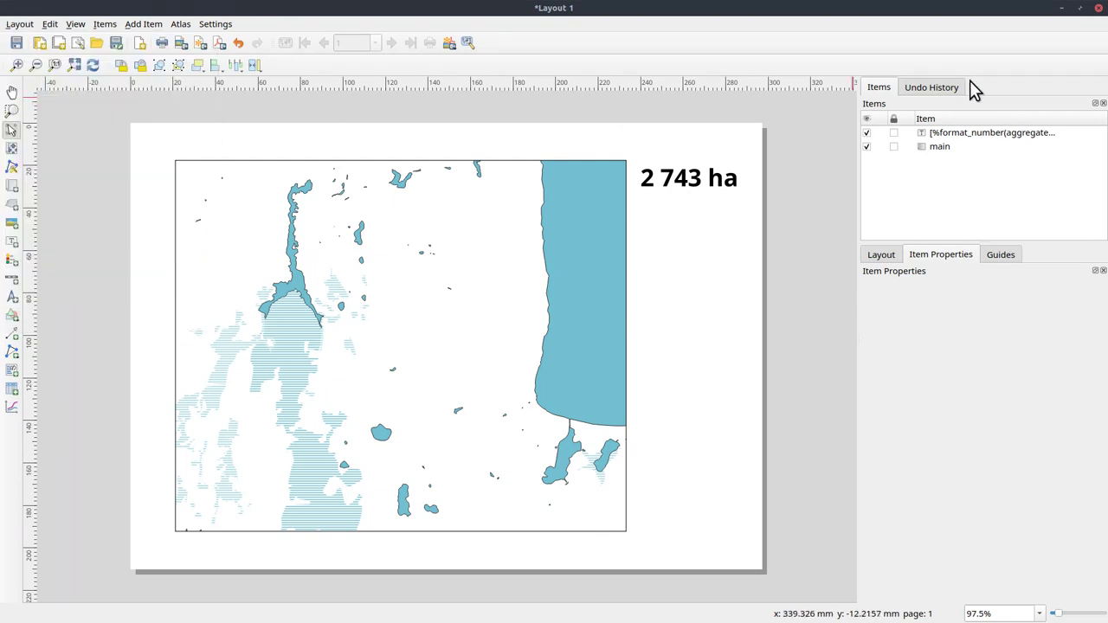
{"action": "left_click", "coordinate": [1098, 10]}
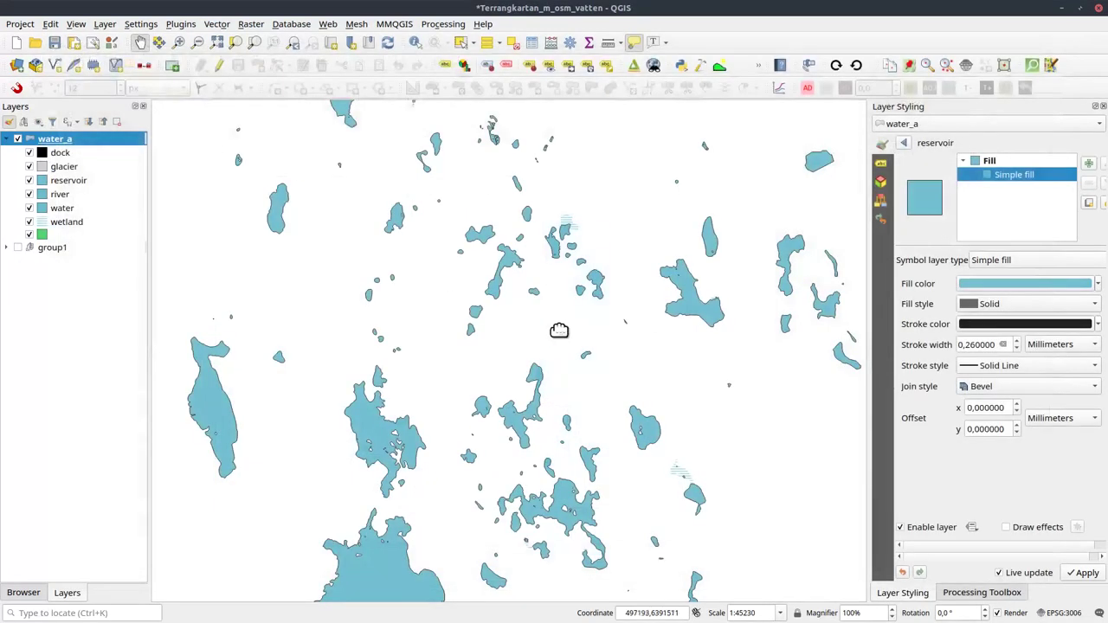
{"action": "left_click", "coordinate": [22, 24]}
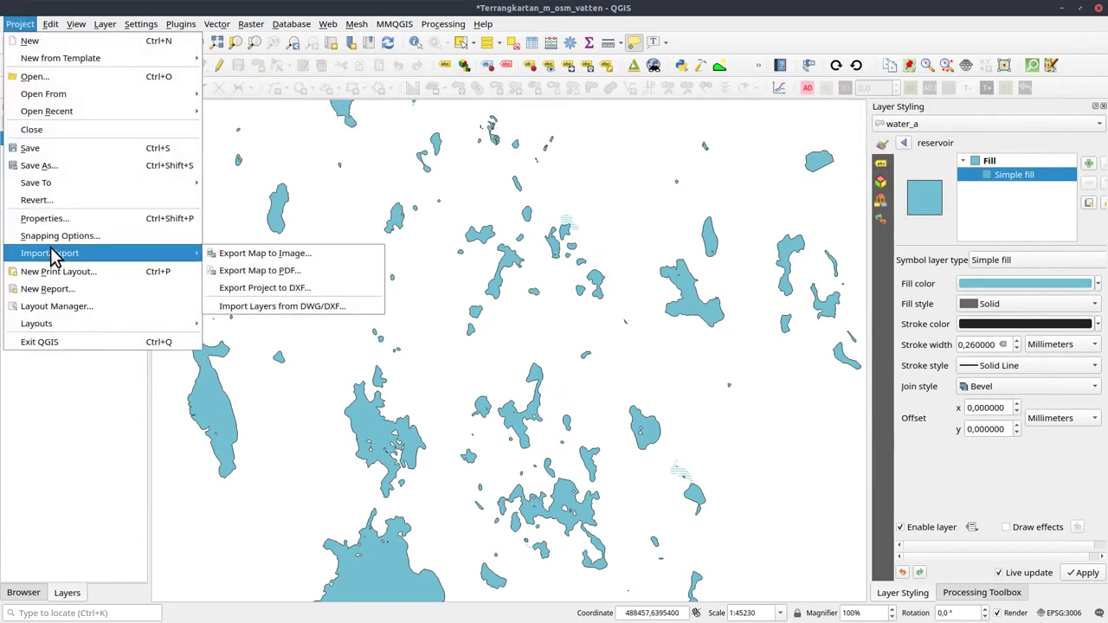
{"action": "mouse_move", "coordinate": [66, 331]}
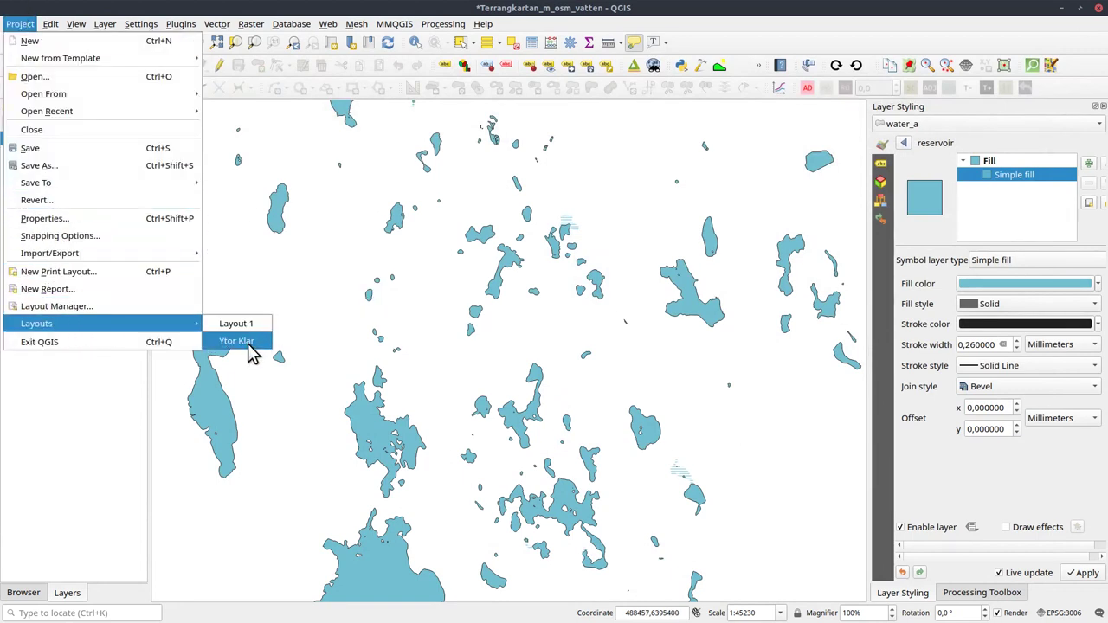
{"action": "left_click", "coordinate": [238, 342]}
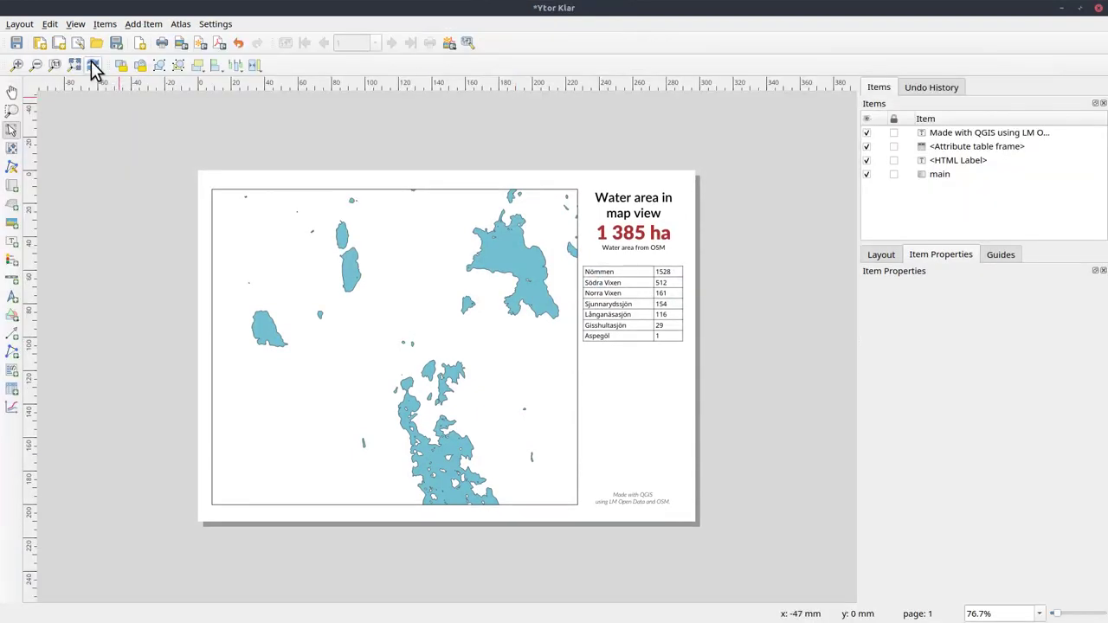
Step: Fit the whole Ytor Klar page in view and select the lake-area table to show its settings
{"action": "left_click", "coordinate": [75, 66]}
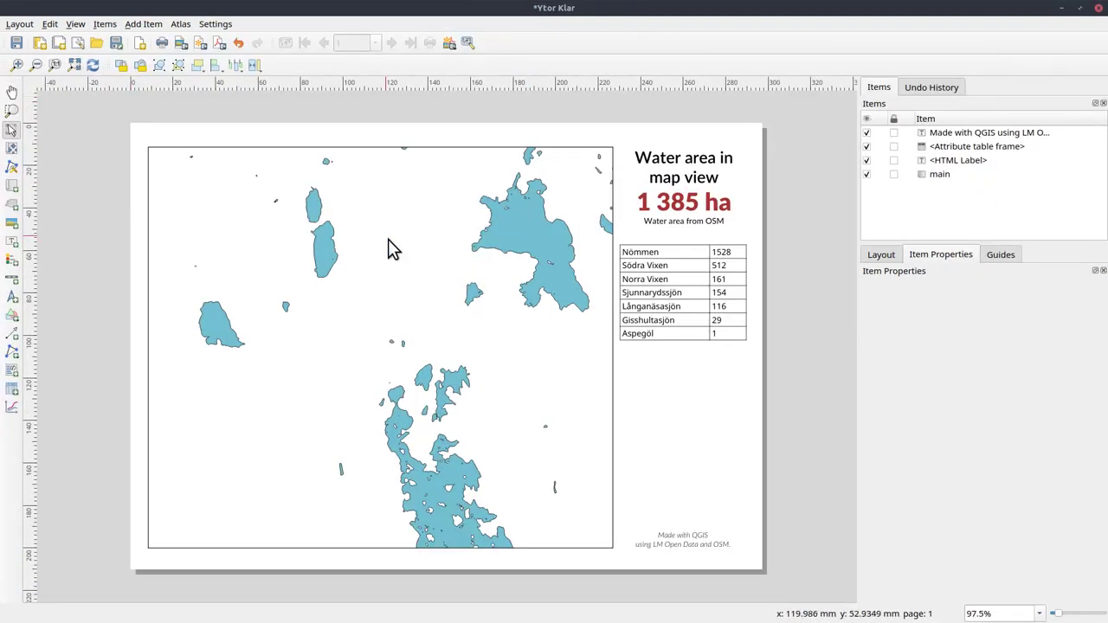
{"action": "left_click", "coordinate": [710, 331]}
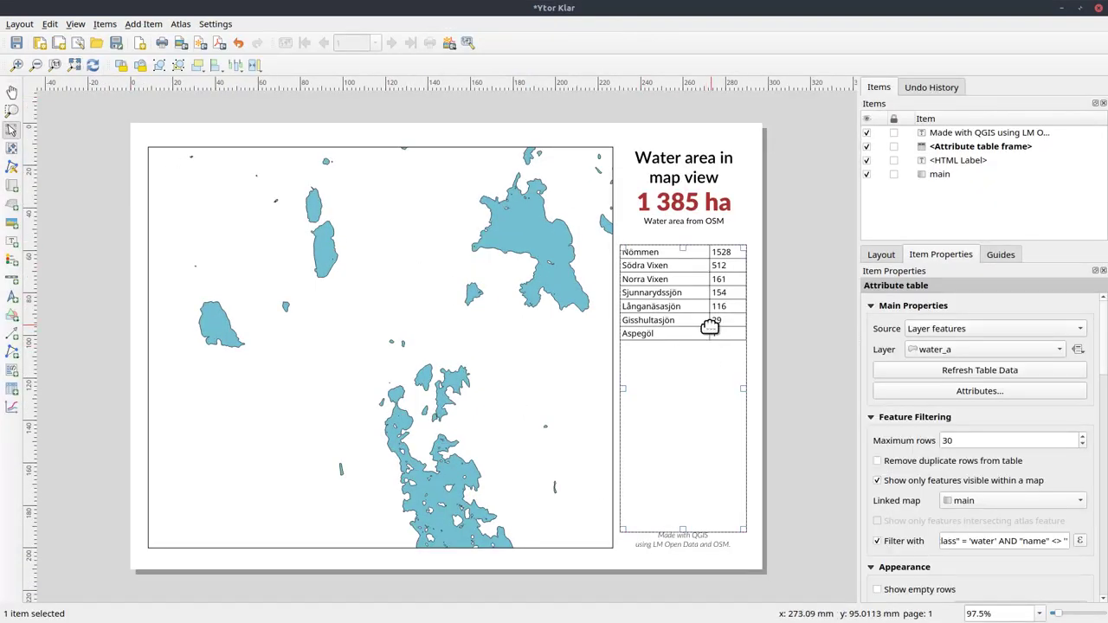
{"action": "left_click", "coordinate": [816, 350]}
{"action": "left_click", "coordinate": [712, 334]}
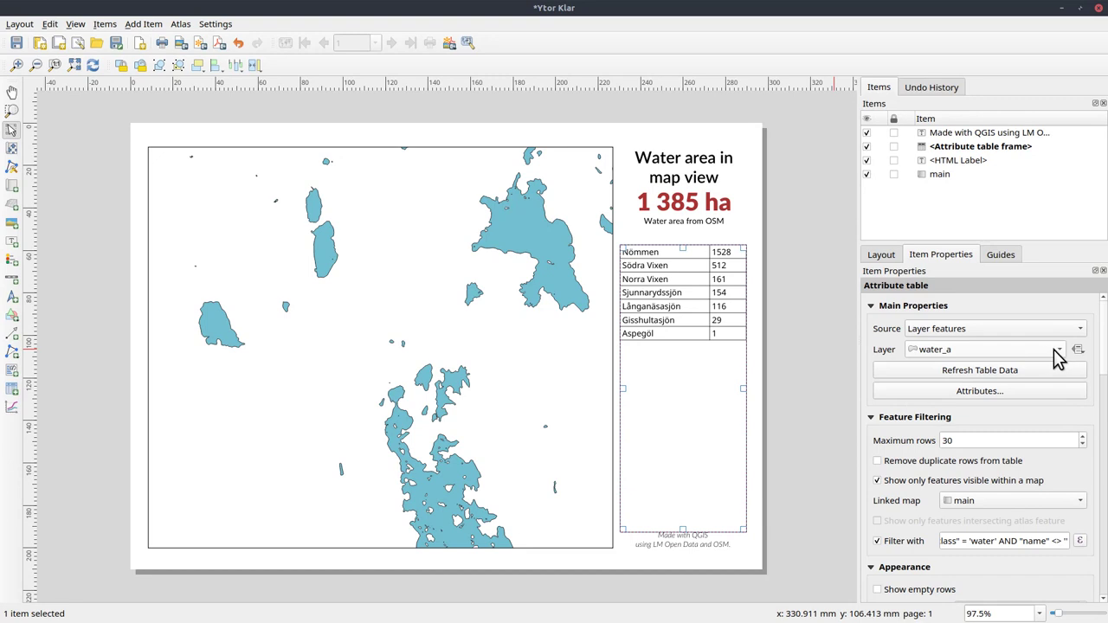
{"action": "left_click", "coordinate": [989, 393]}
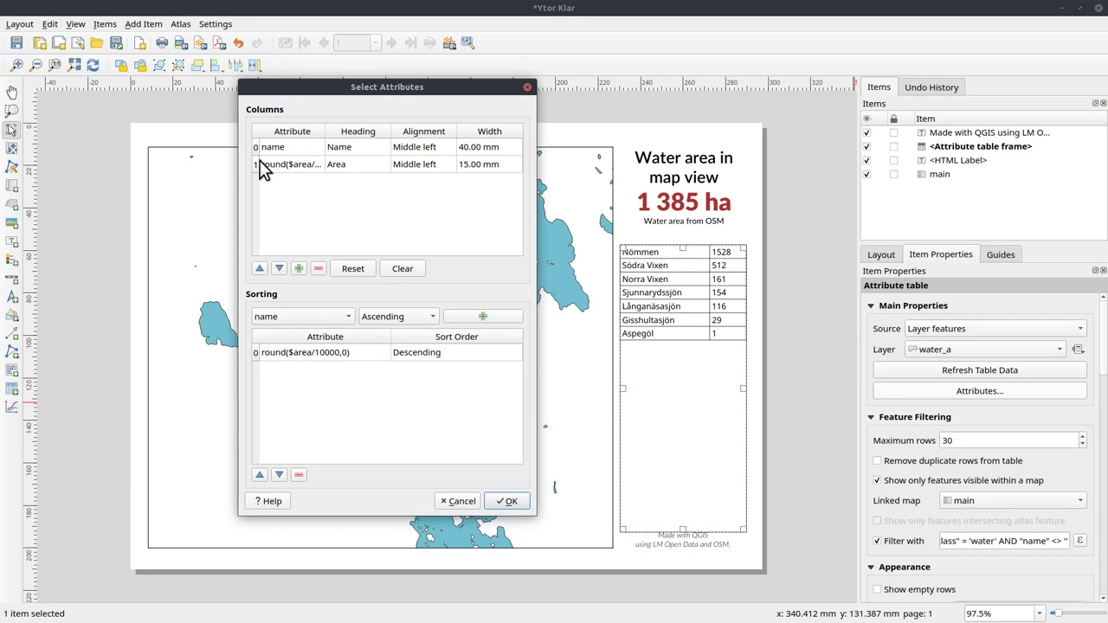
{"action": "double_click", "coordinate": [271, 166]}
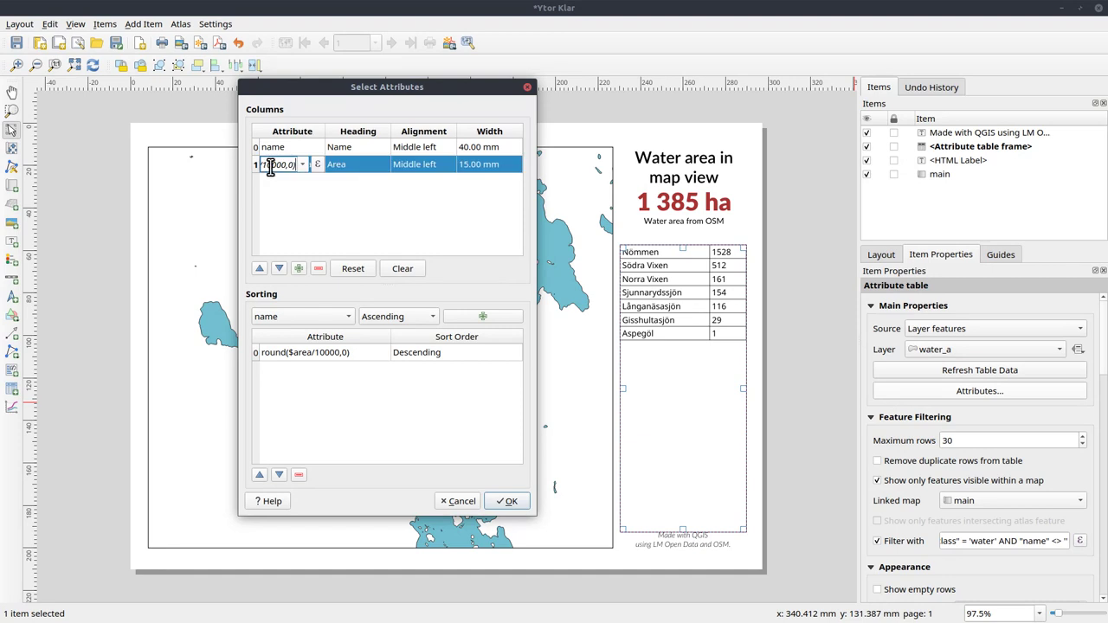
{"action": "left_click", "coordinate": [317, 165]}
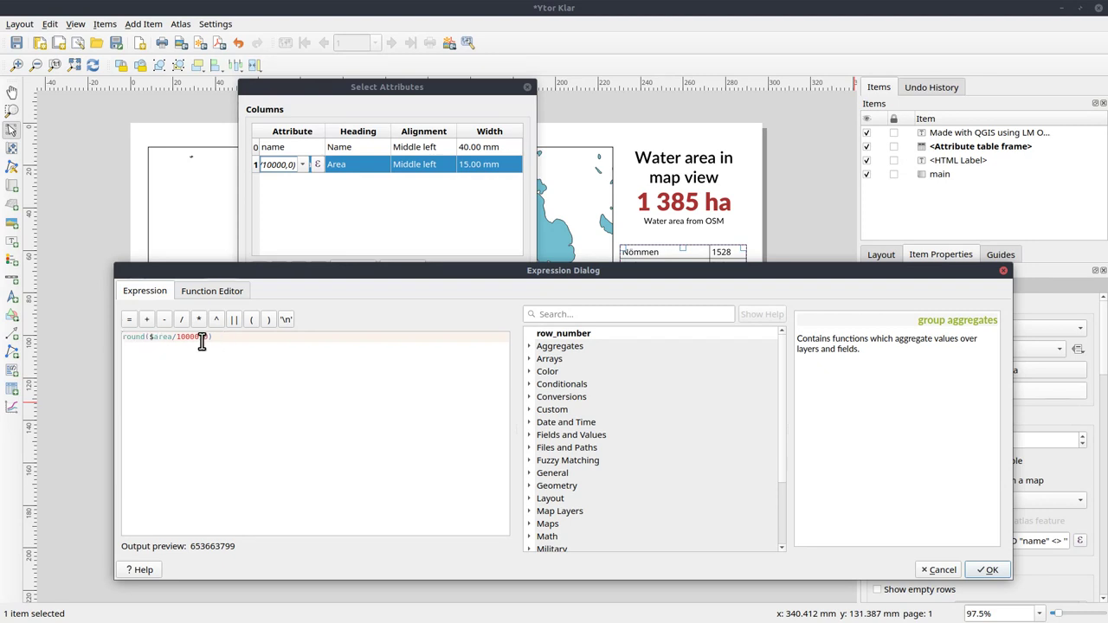
{"action": "double_click", "coordinate": [131, 343]}
{"action": "left_click", "coordinate": [139, 352]}
{"action": "left_click", "coordinate": [944, 568]}
{"action": "left_click", "coordinate": [284, 367]}
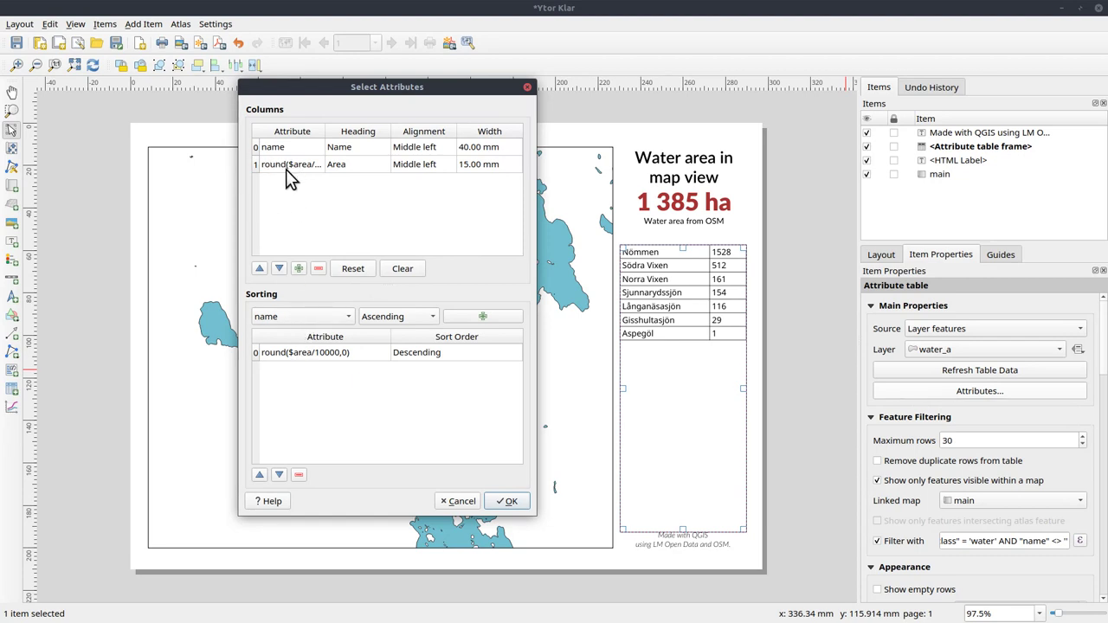
{"action": "left_click", "coordinate": [493, 504]}
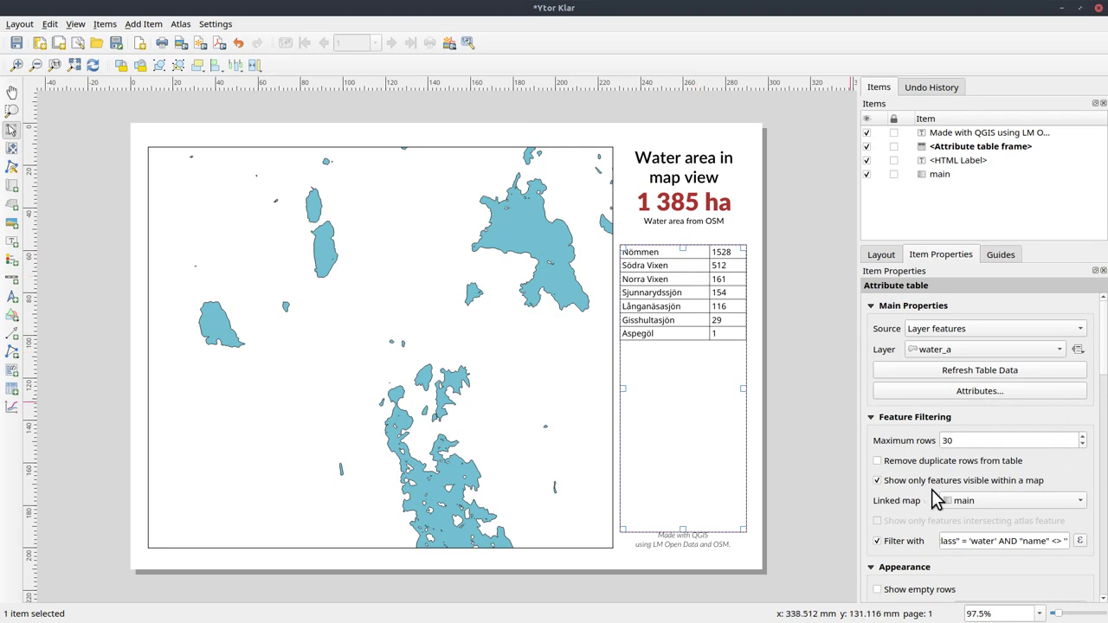
{"action": "left_click", "coordinate": [956, 501]}
{"action": "left_click", "coordinate": [953, 502]}
{"action": "scroll", "coordinate": [1104, 367], "scroll_direction": "down", "scroll_amount": 2}
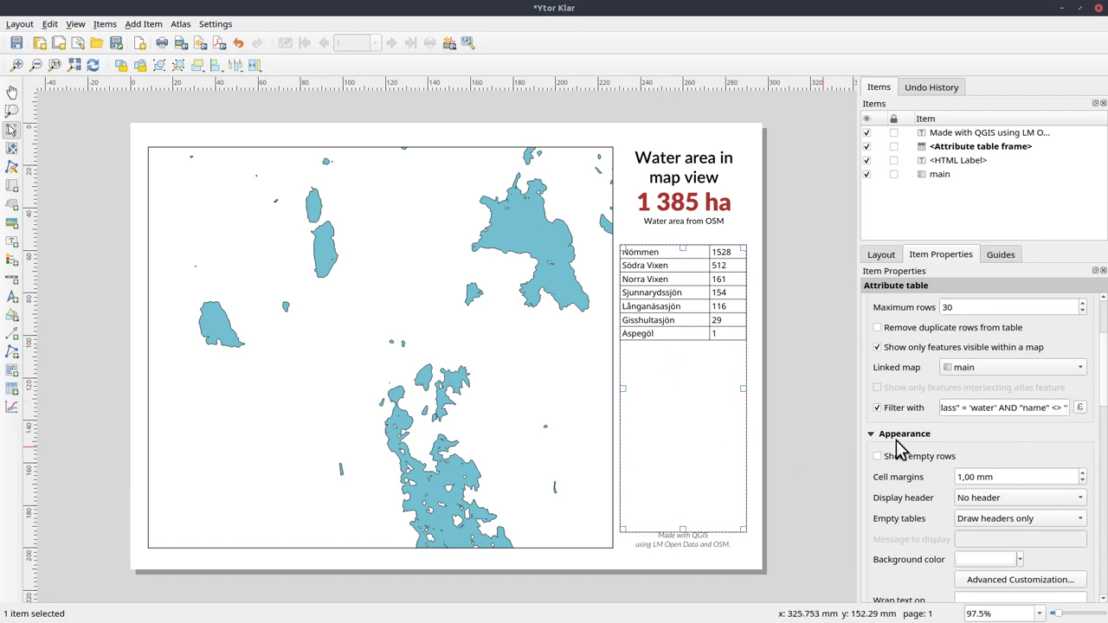
{"action": "left_click", "coordinate": [997, 406]}
{"action": "left_click_drag", "start_coordinate": [998, 407], "coordinate": [1087, 407]}
{"action": "key", "text": "BackSpace"}
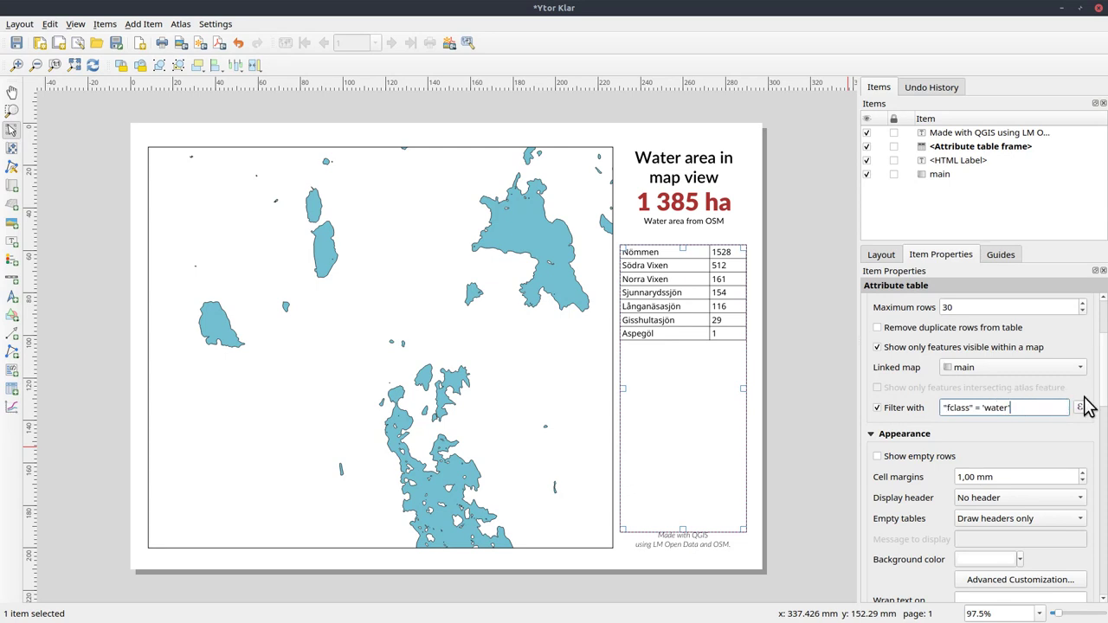
{"action": "left_click", "coordinate": [1025, 477]}
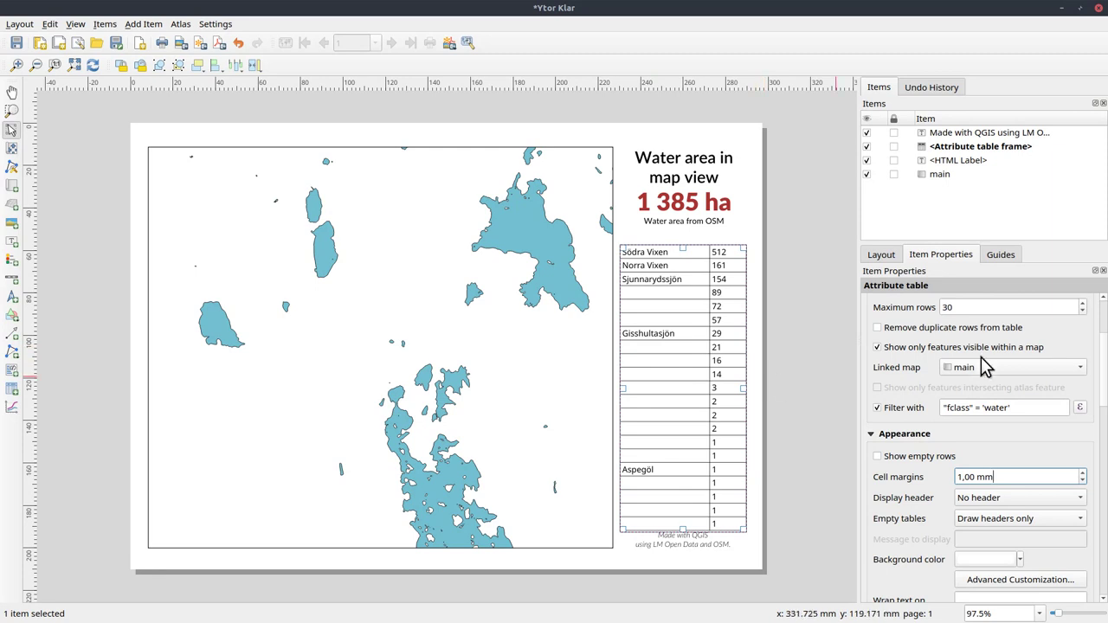
{"action": "left_click", "coordinate": [1026, 410]}
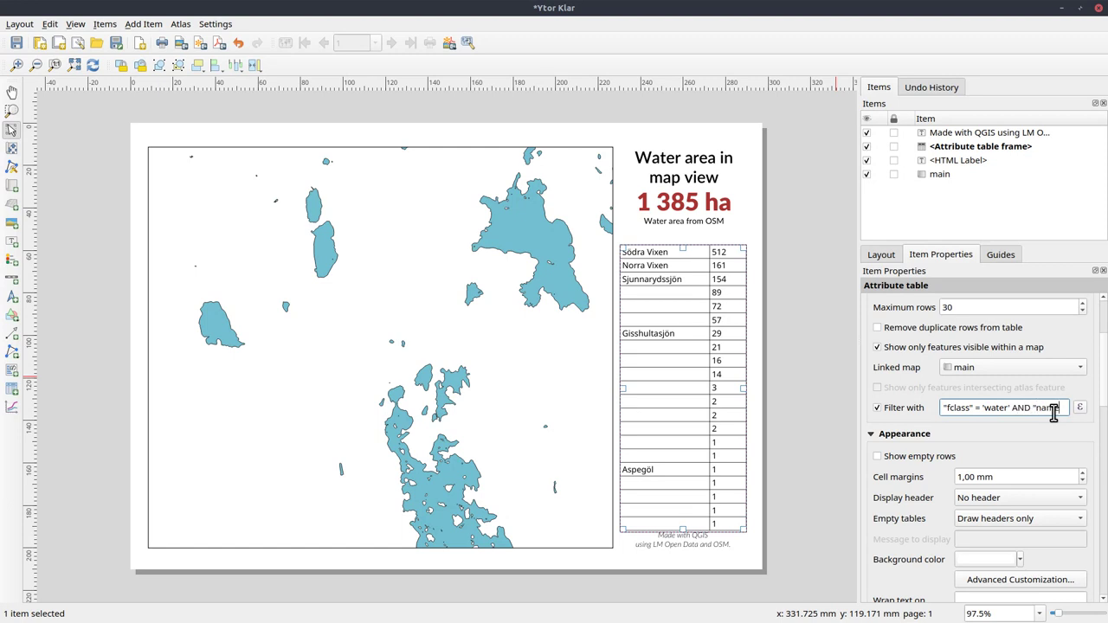
{"action": "type", "text": "AND \"name\" != ''"}
{"action": "key", "text": "Return"}
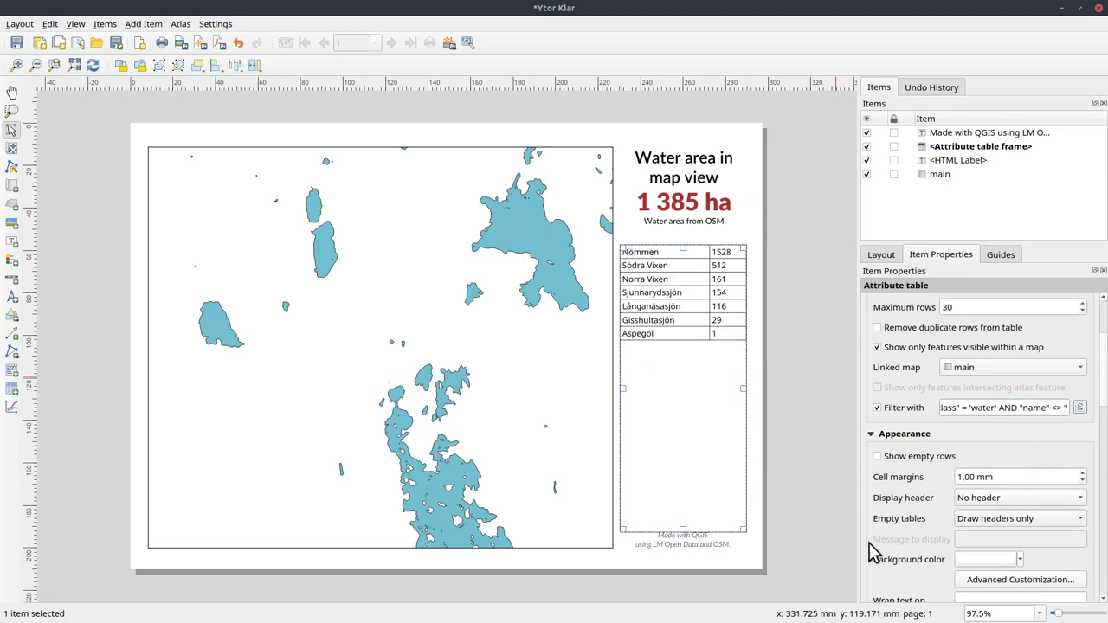
{"action": "left_click", "coordinate": [786, 439]}
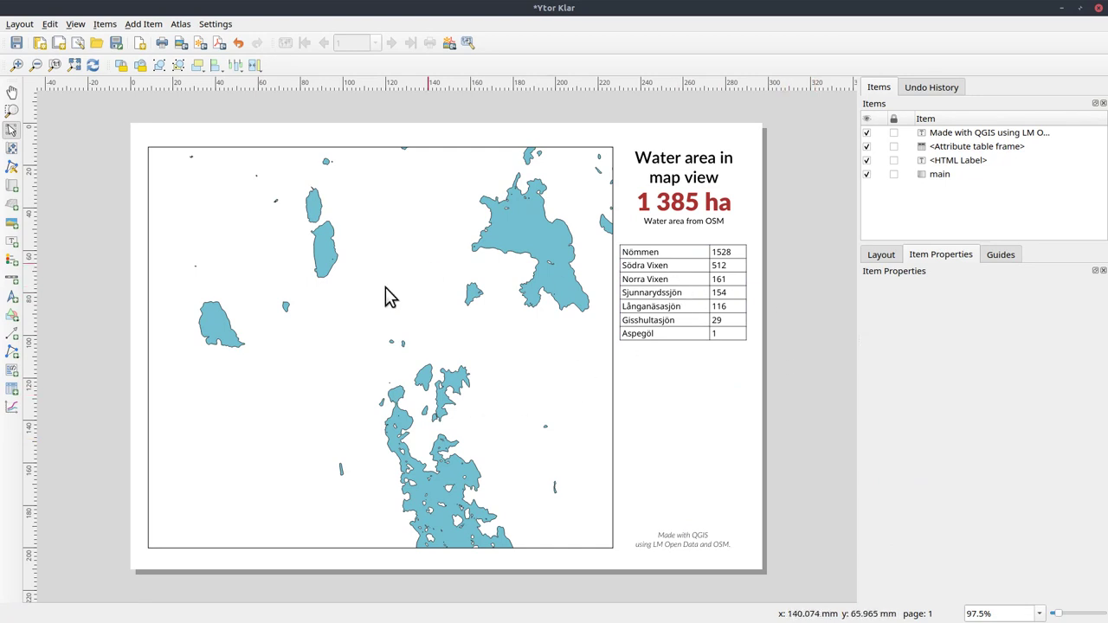
Step: Pan the main map's content until Södra Vixen is in view, then refresh so the table updates
{"action": "mouse_move", "coordinate": [442, 343]}
{"action": "left_mouse_down"}
{"action": "mouse_move", "coordinate": [421, 372]}
{"action": "mouse_move", "coordinate": [448, 339]}
{"action": "mouse_move", "coordinate": [437, 338]}
{"action": "left_mouse_up"}
{"action": "left_click", "coordinate": [12, 148]}
{"action": "left_click_drag", "start_coordinate": [334, 302], "coordinate": [391, 379]}
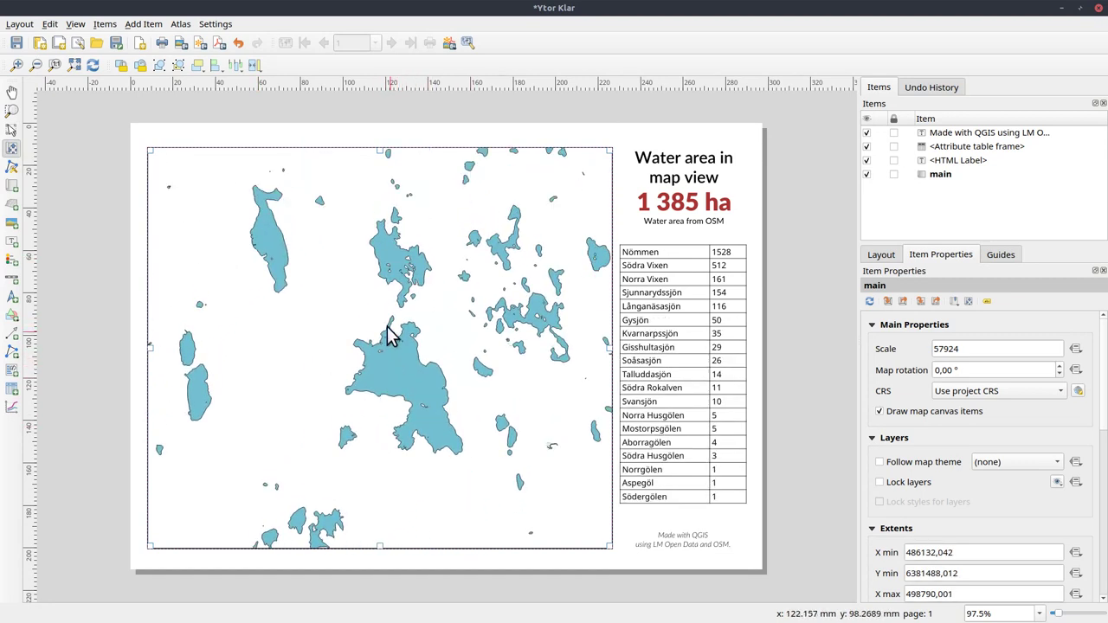
{"action": "left_click_drag", "start_coordinate": [384, 321], "coordinate": [421, 358]}
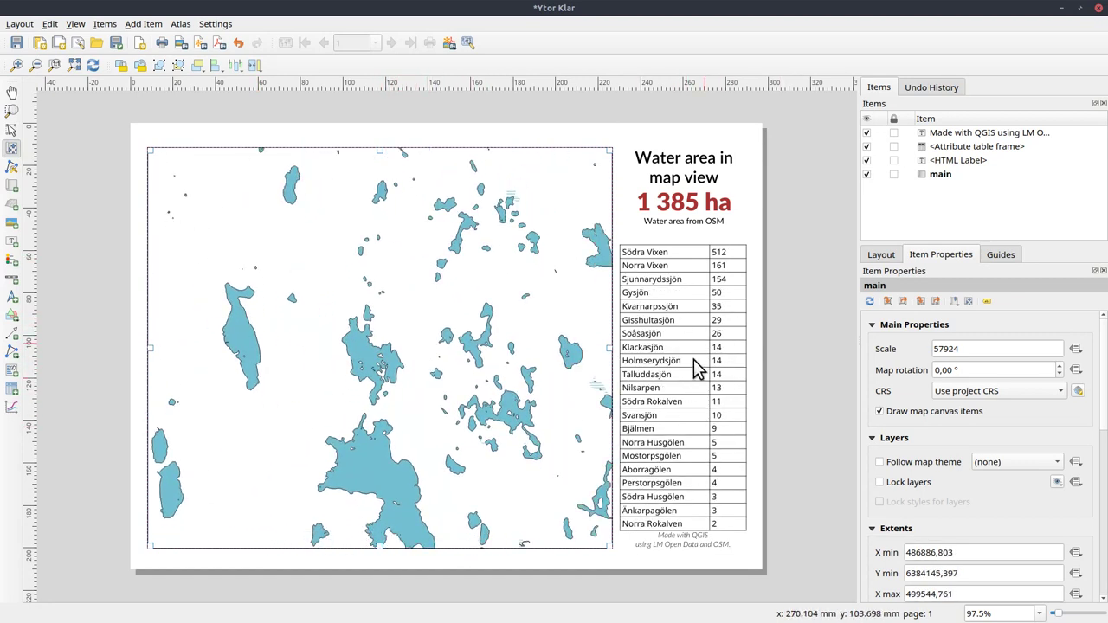
{"action": "left_click_drag", "start_coordinate": [519, 353], "coordinate": [445, 396]}
{"action": "mouse_move", "coordinate": [437, 357]}
{"action": "left_mouse_down"}
{"action": "mouse_move", "coordinate": [436, 344]}
{"action": "mouse_move", "coordinate": [450, 355]}
{"action": "left_mouse_up"}
{"action": "left_click_drag", "start_coordinate": [450, 273], "coordinate": [446, 347]}
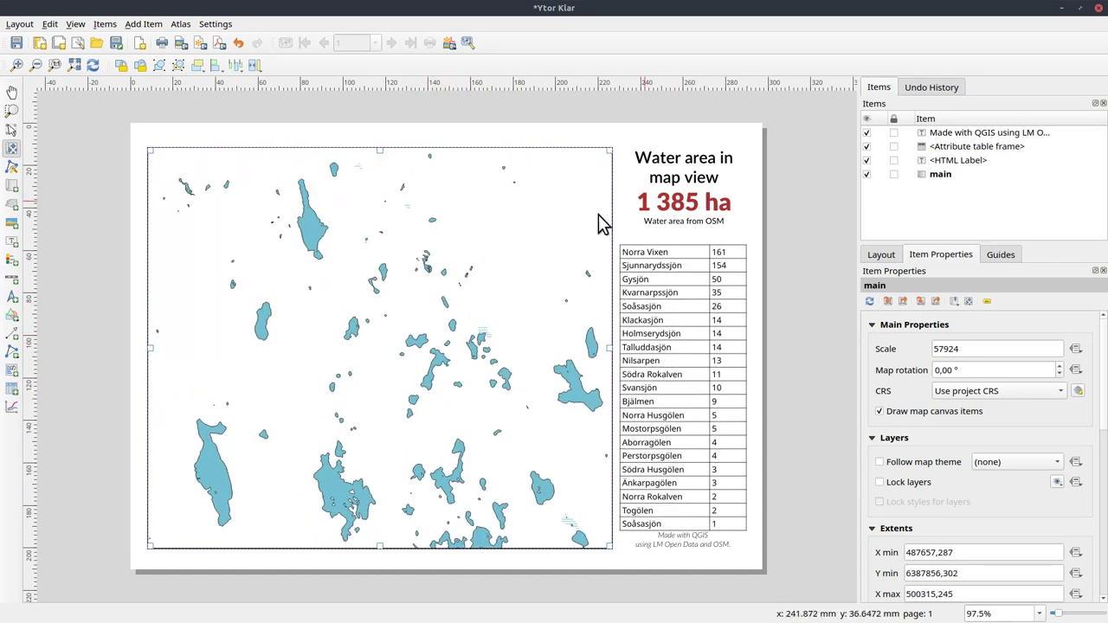
{"action": "left_click_drag", "start_coordinate": [424, 420], "coordinate": [420, 389]}
{"action": "left_click_drag", "start_coordinate": [472, 463], "coordinate": [458, 439]}
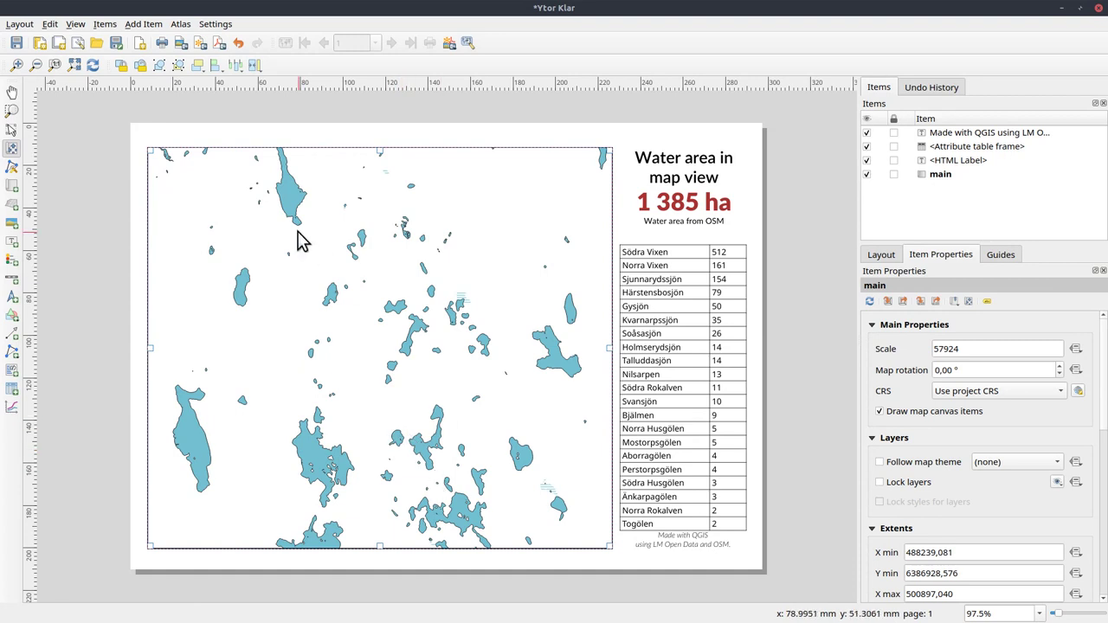
{"action": "left_click", "coordinate": [93, 66]}
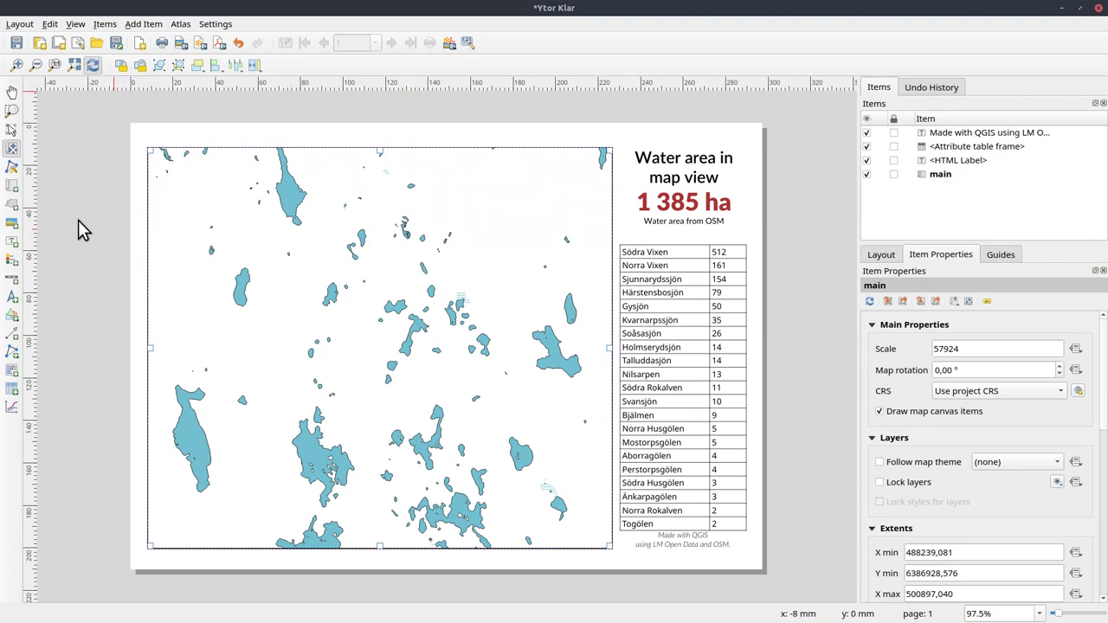